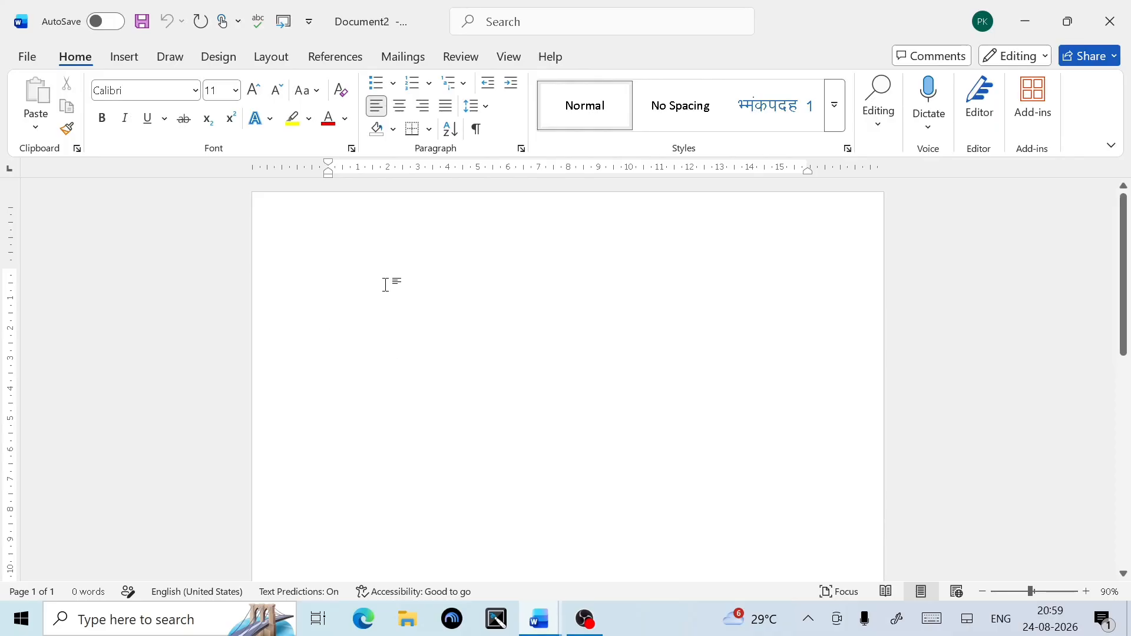
# - Start a Letters mail merge in the blank document
pyautogui.click(398, 62)
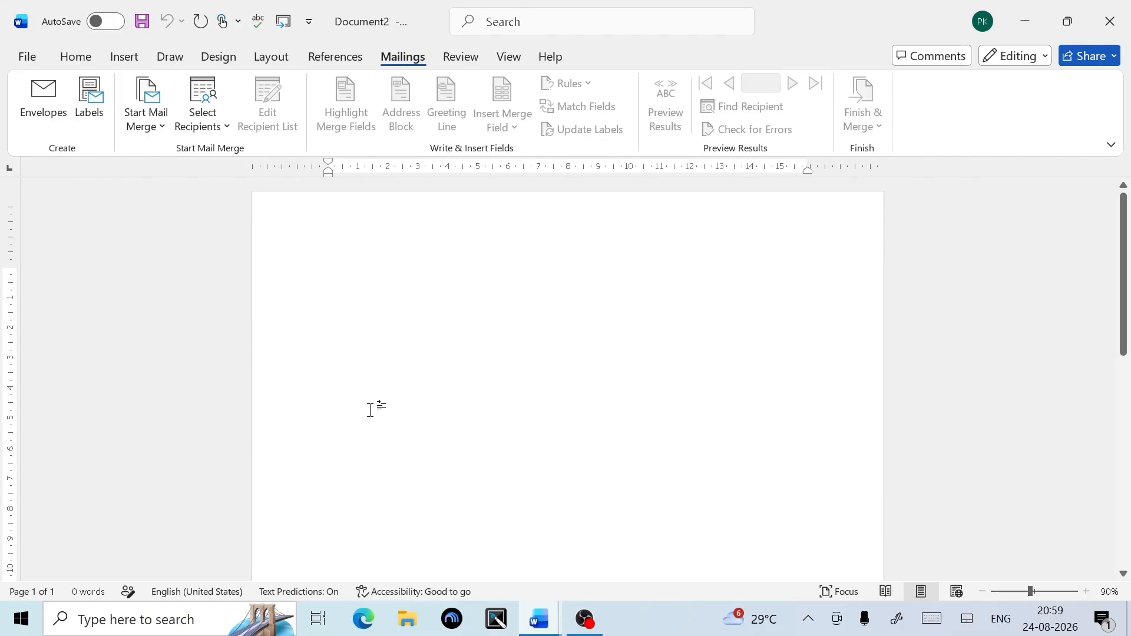
pyautogui.click(158, 135)
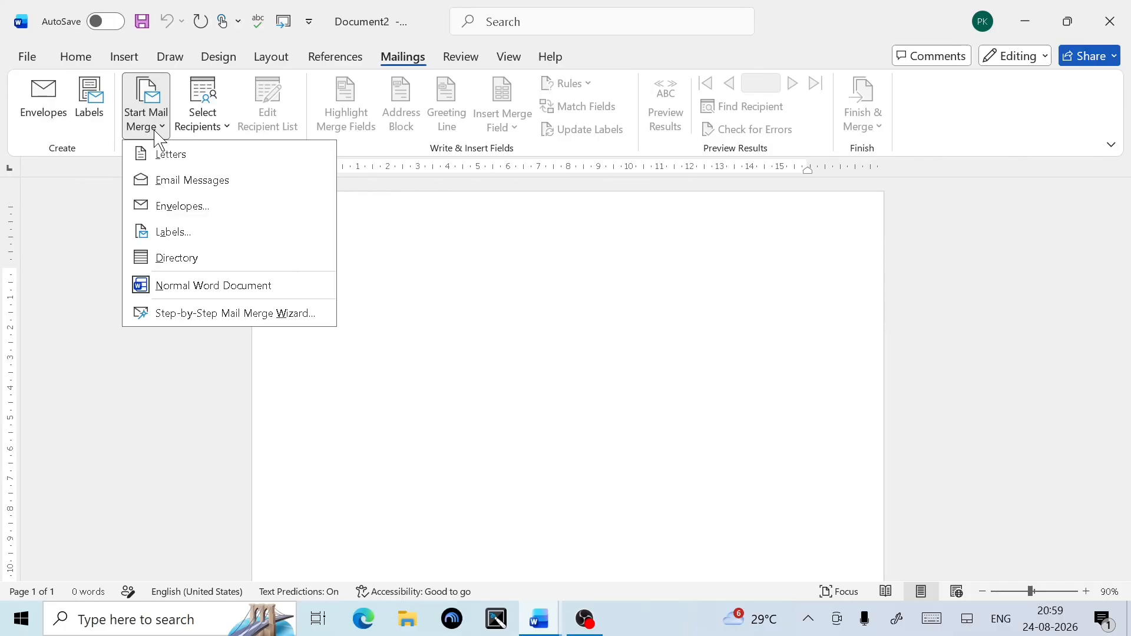
pyautogui.click(182, 155)
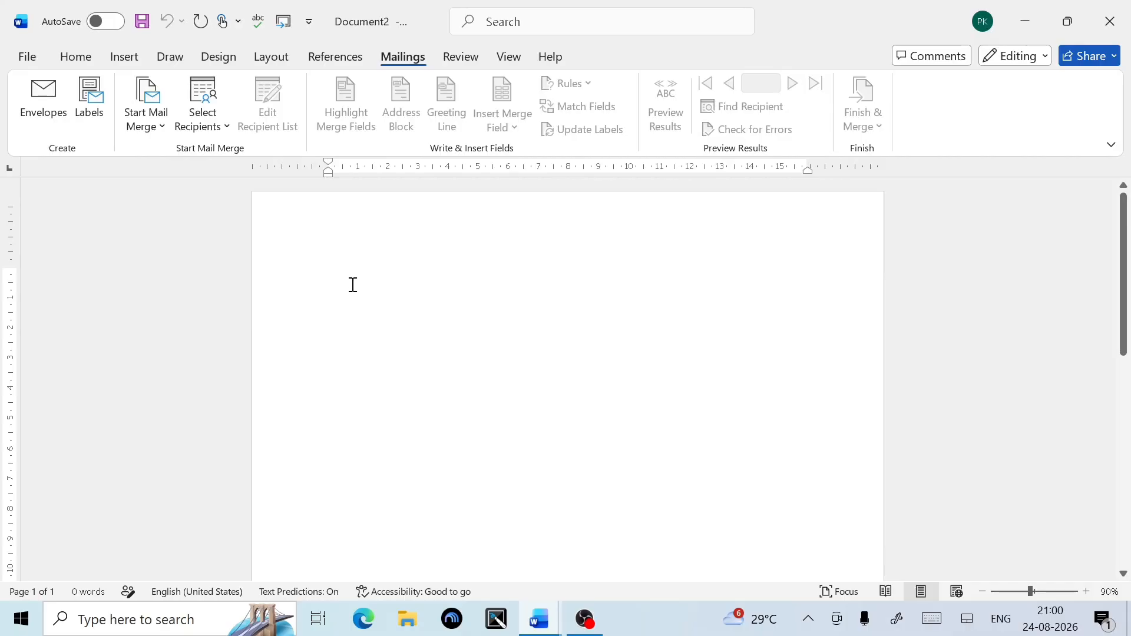
# - Copy the entire text of Joining Letter.docx and paste it into the blank merge document
pyautogui.moveTo(560, 626)
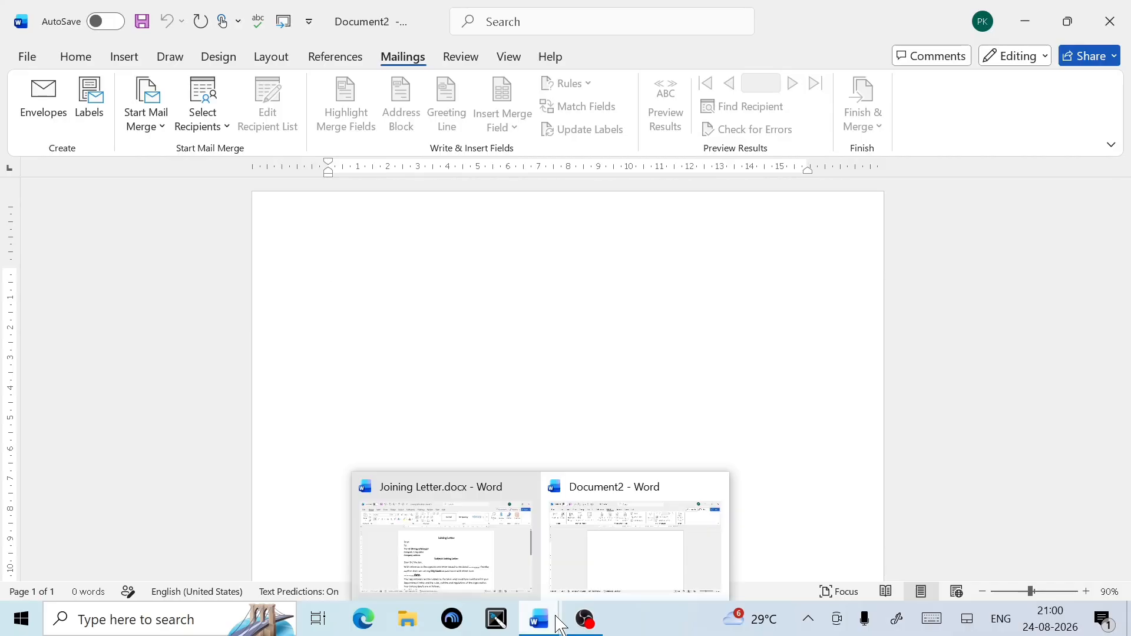
pyautogui.click(450, 548)
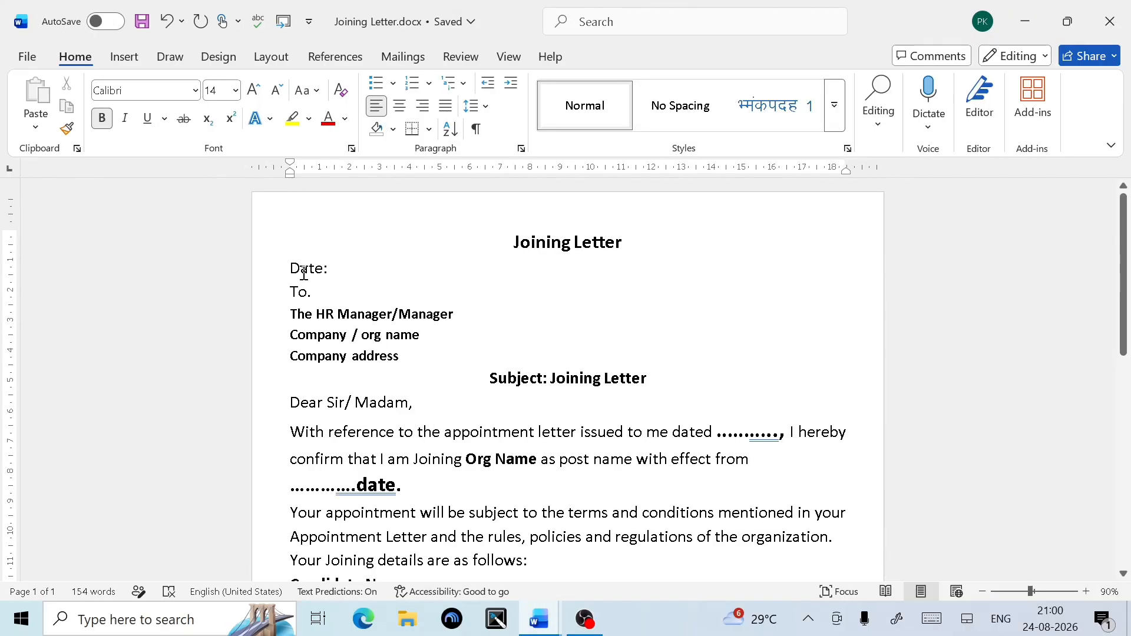
pyautogui.click(375, 290)
pyautogui.hotkey('ctrl', 'a')
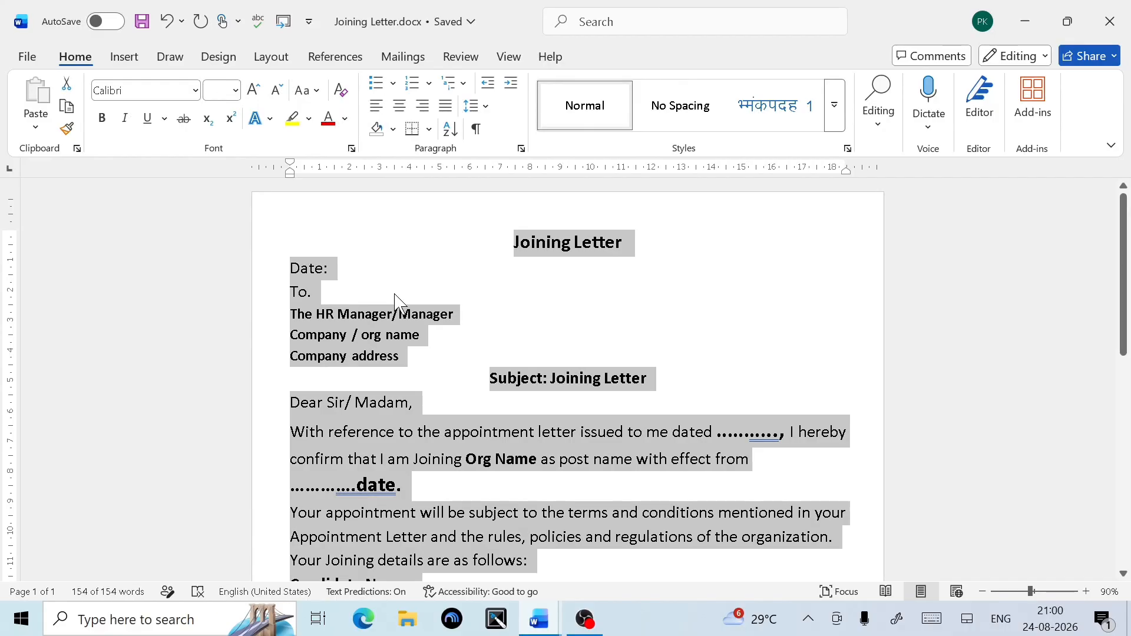
pyautogui.hotkey('ctrl', 'c')
pyautogui.moveTo(541, 621)
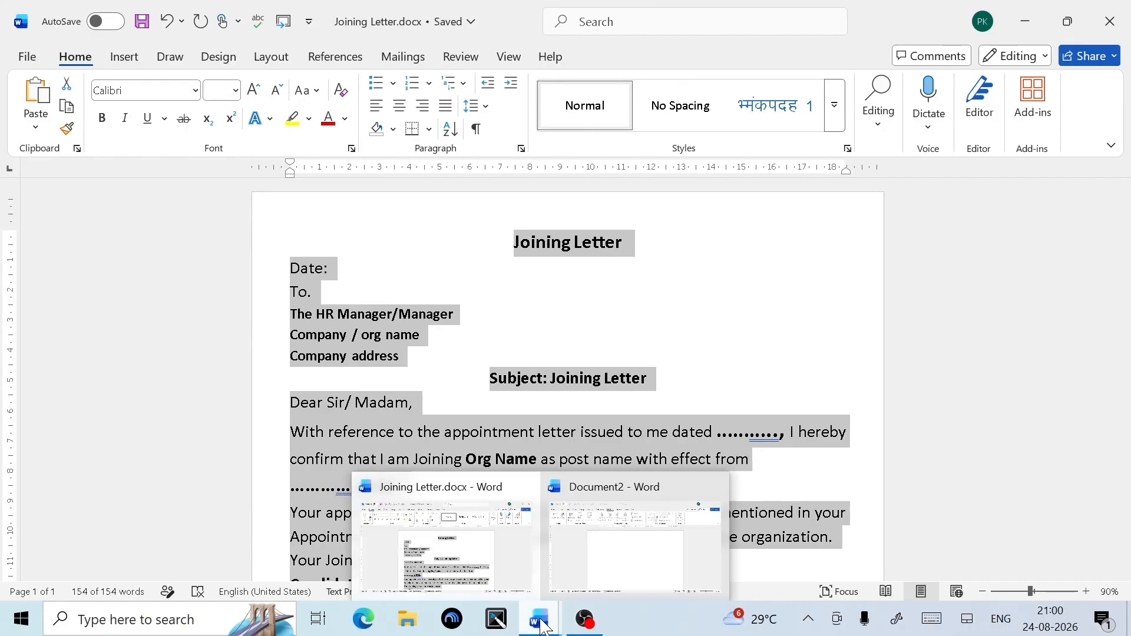
pyautogui.click(604, 562)
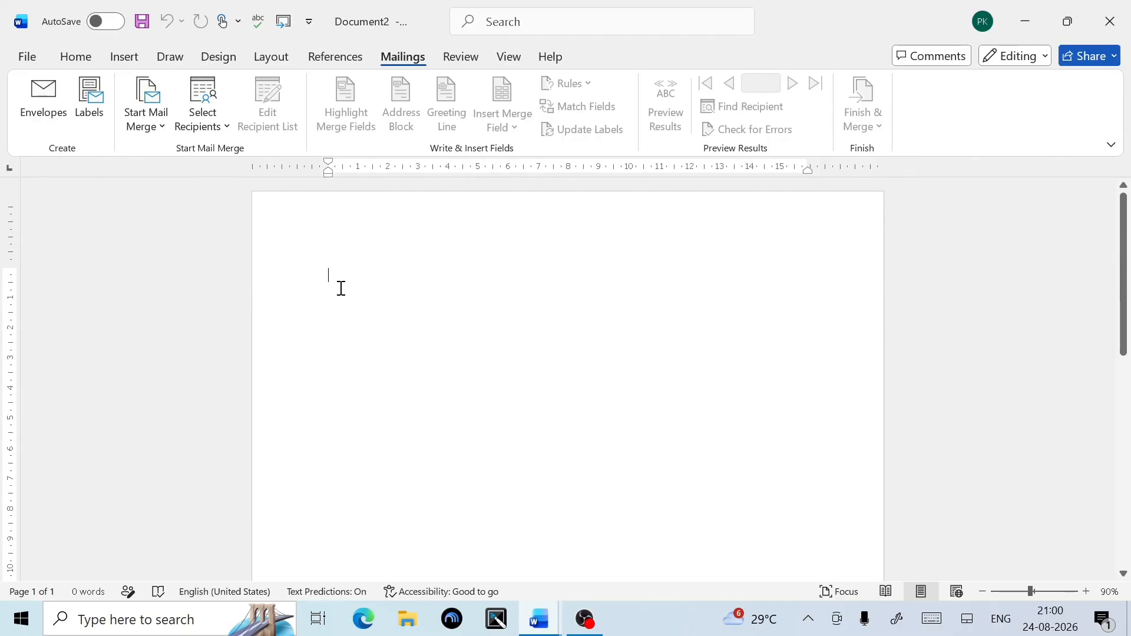
pyautogui.hotkey('ctrl', 'v')
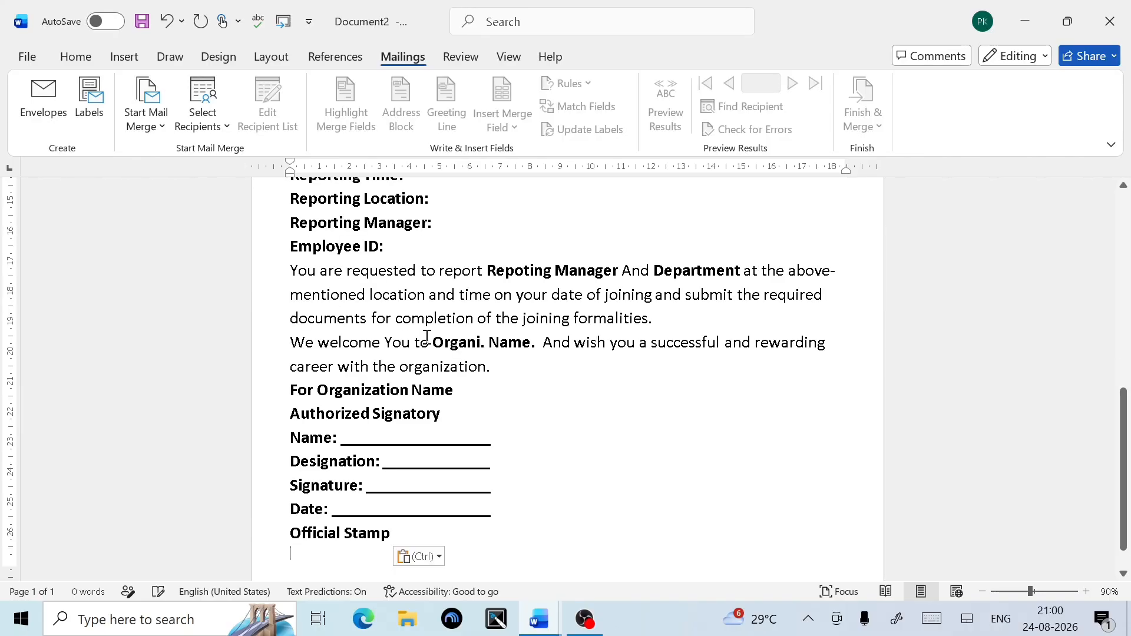
# - Begin a new typed recipient list for the merge, enlarging and repositioning its window
pyautogui.scroll(10, 444, 349)
pyautogui.scroll(1, 444, 348)
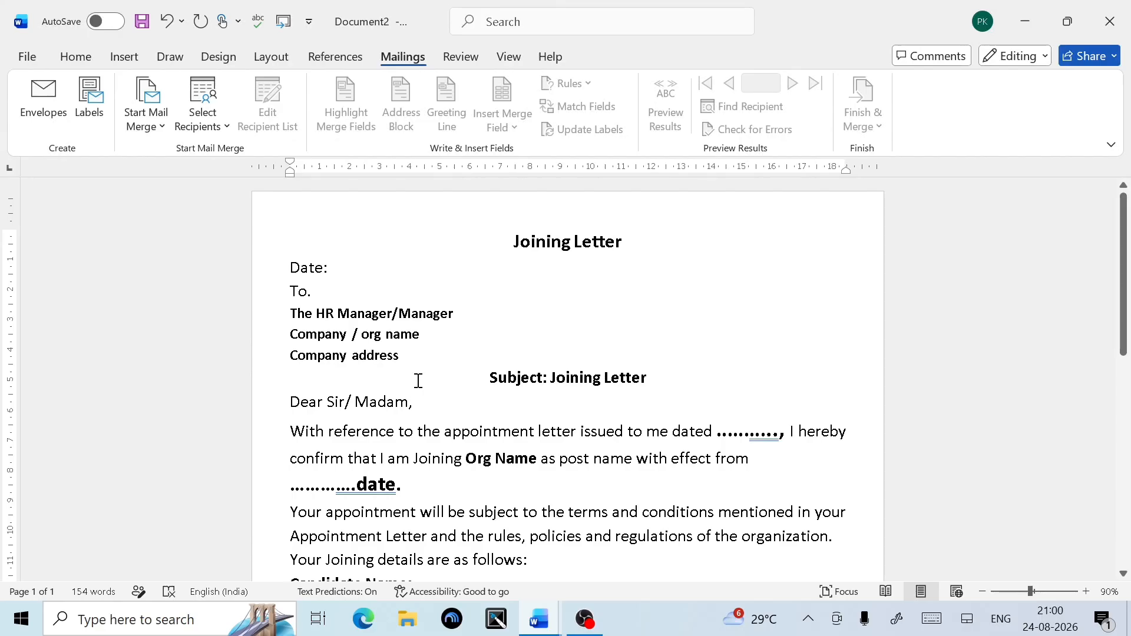
pyautogui.scroll(-9, 564, 475)
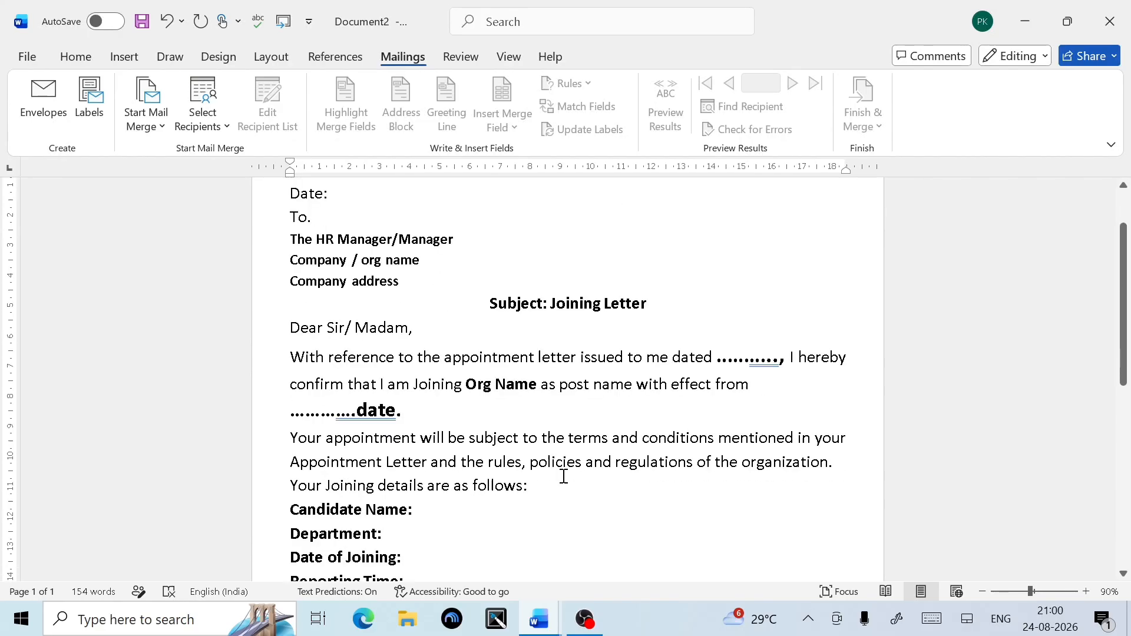
pyautogui.scroll(-5, 546, 477)
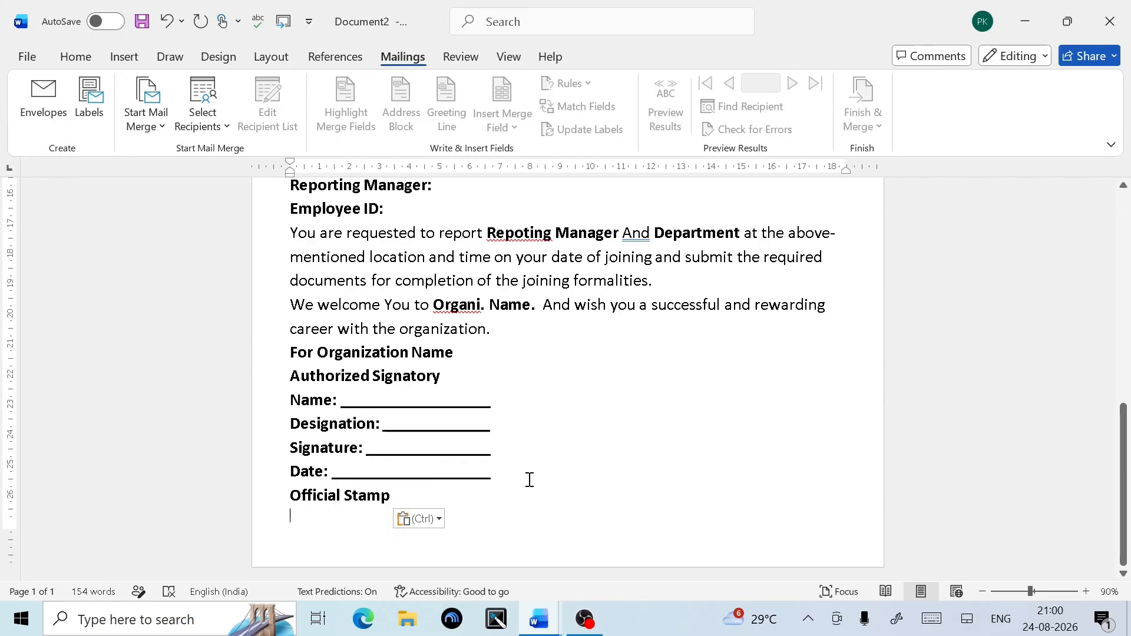
pyautogui.scroll(12, 530, 479)
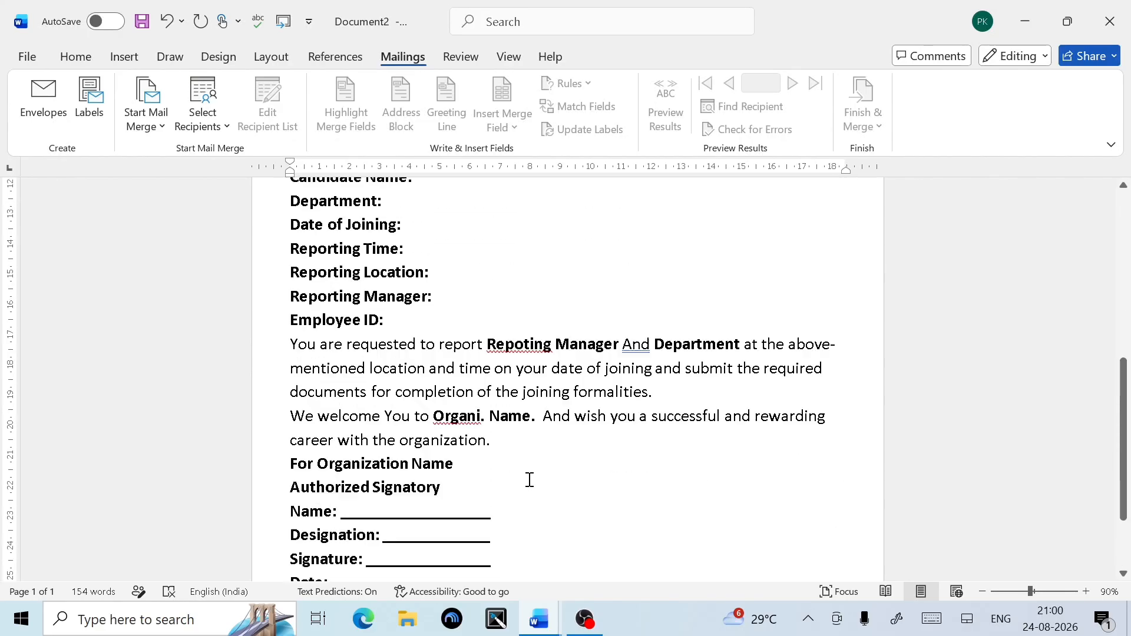
pyautogui.click(216, 133)
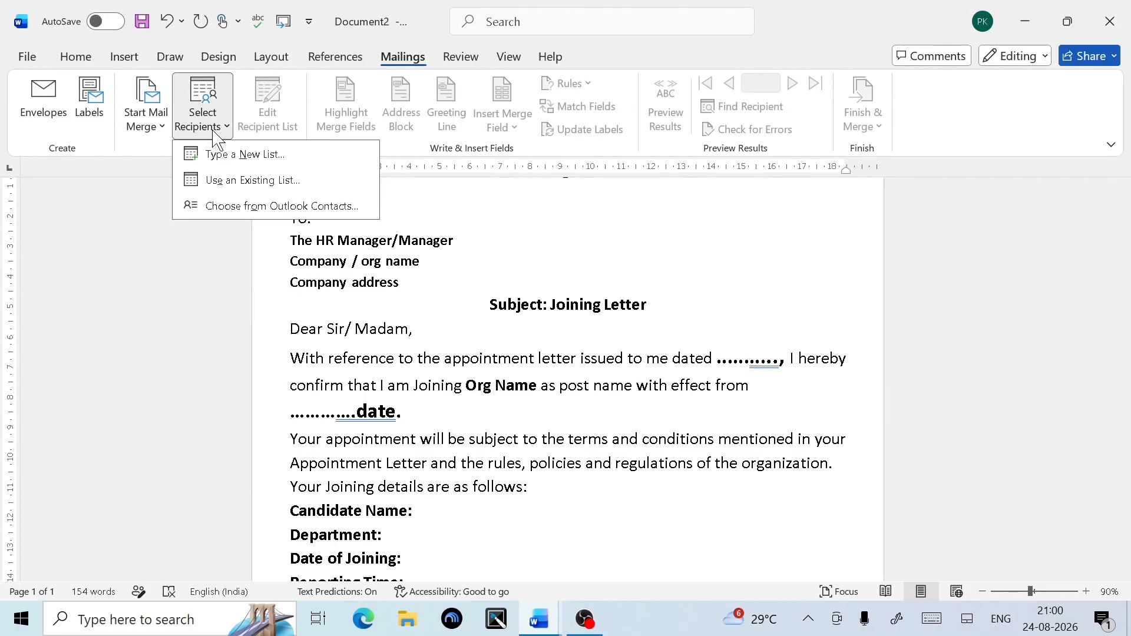
pyautogui.click(219, 159)
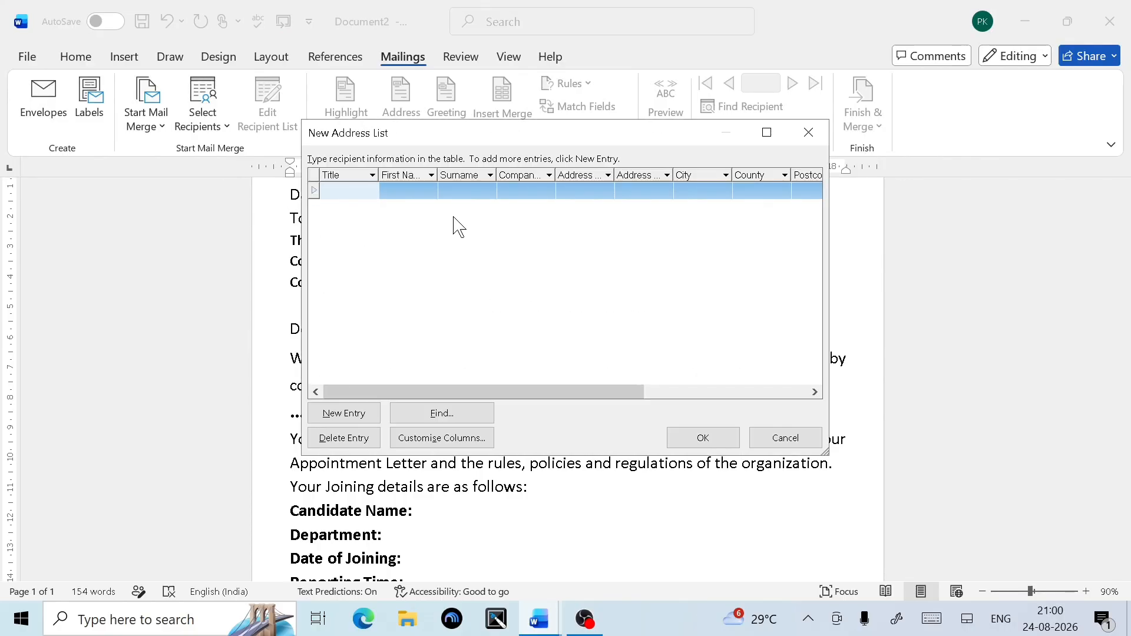
pyautogui.moveTo(825, 452); pyautogui.dragTo(963, 505)
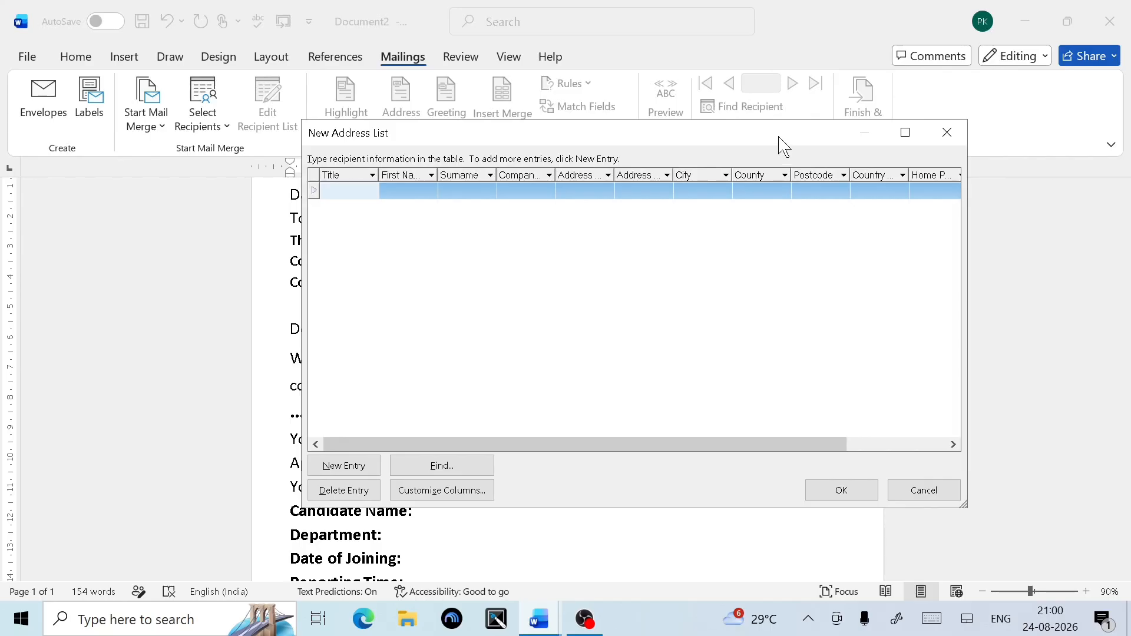
pyautogui.moveTo(783, 144); pyautogui.dragTo(631, 101)
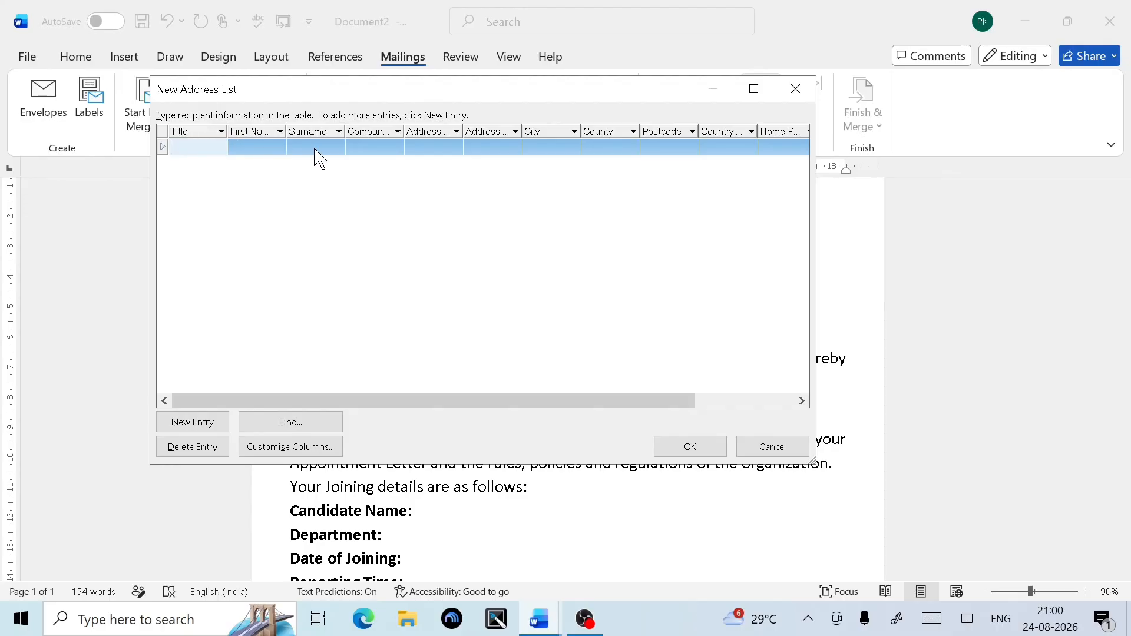
# - Customise the address list columns by renaming the First Name field to Name
pyautogui.click(272, 448)
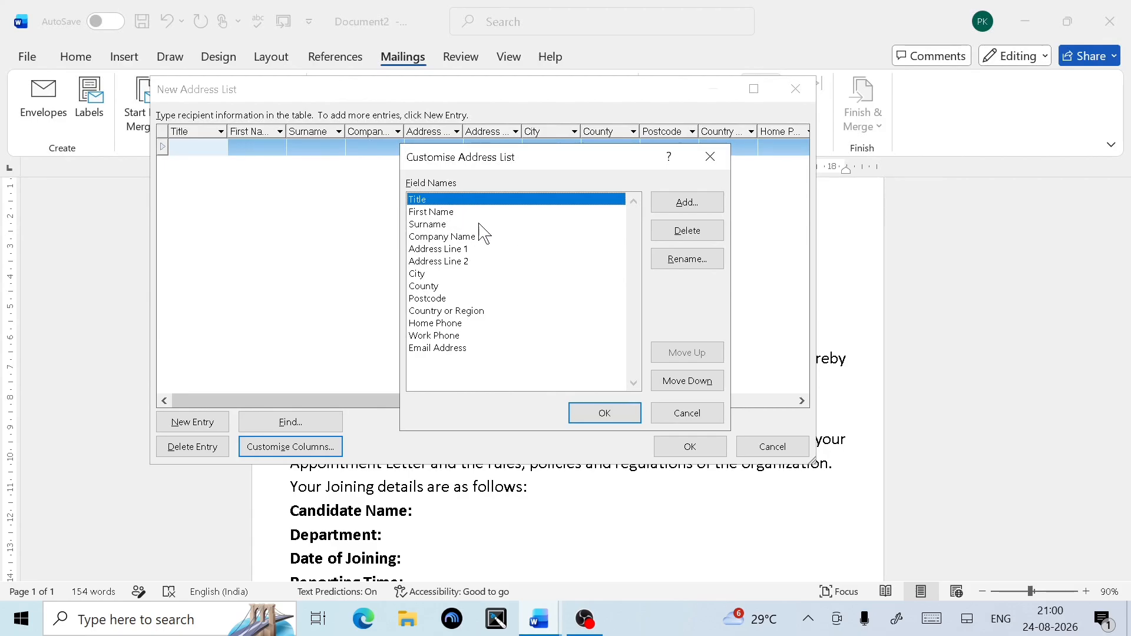
pyautogui.click(449, 213)
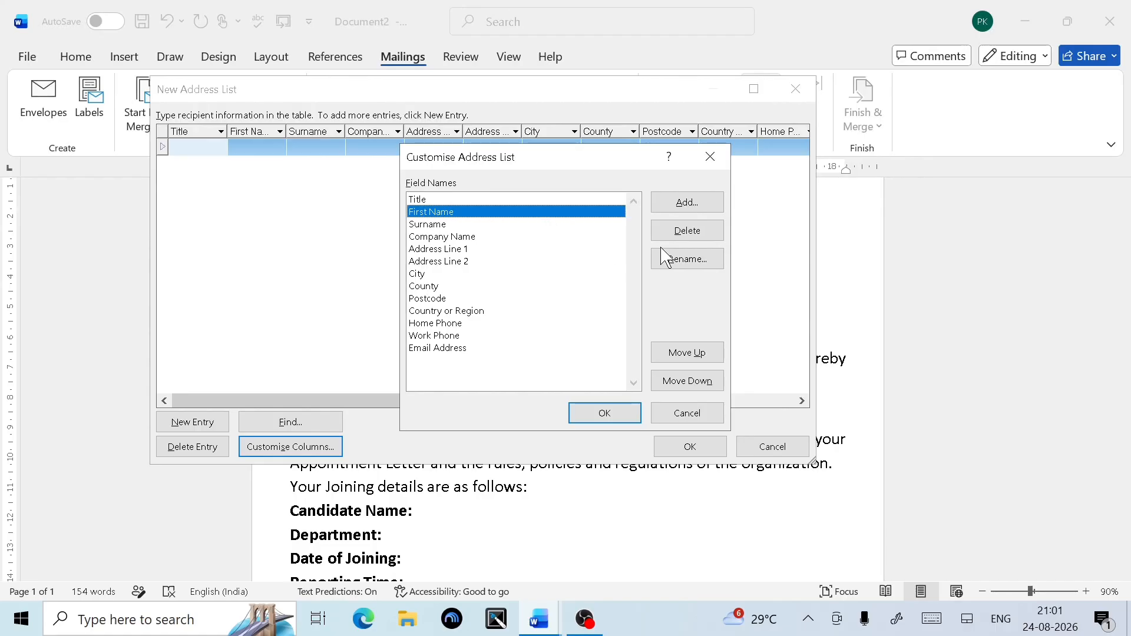
pyautogui.click(687, 259)
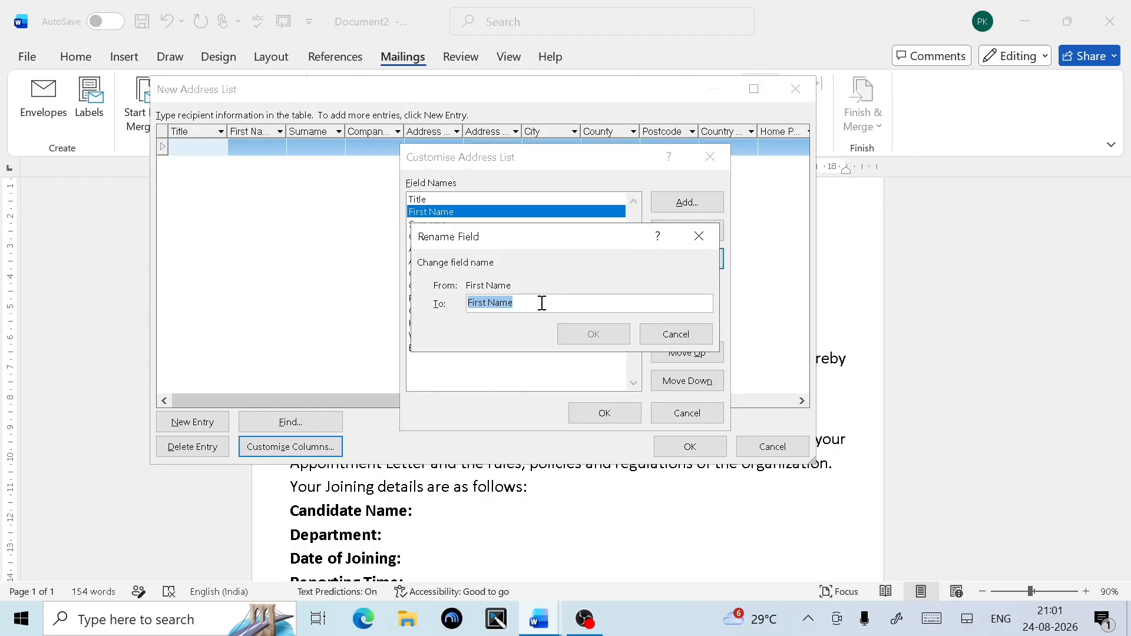
pyautogui.click(497, 303)
pyautogui.press('BackSpace')
pyautogui.press('BackSpace')
pyautogui.press('BackSpace')
pyautogui.press('BackSpace')
pyautogui.press('BackSpace')
pyautogui.press('BackSpace')
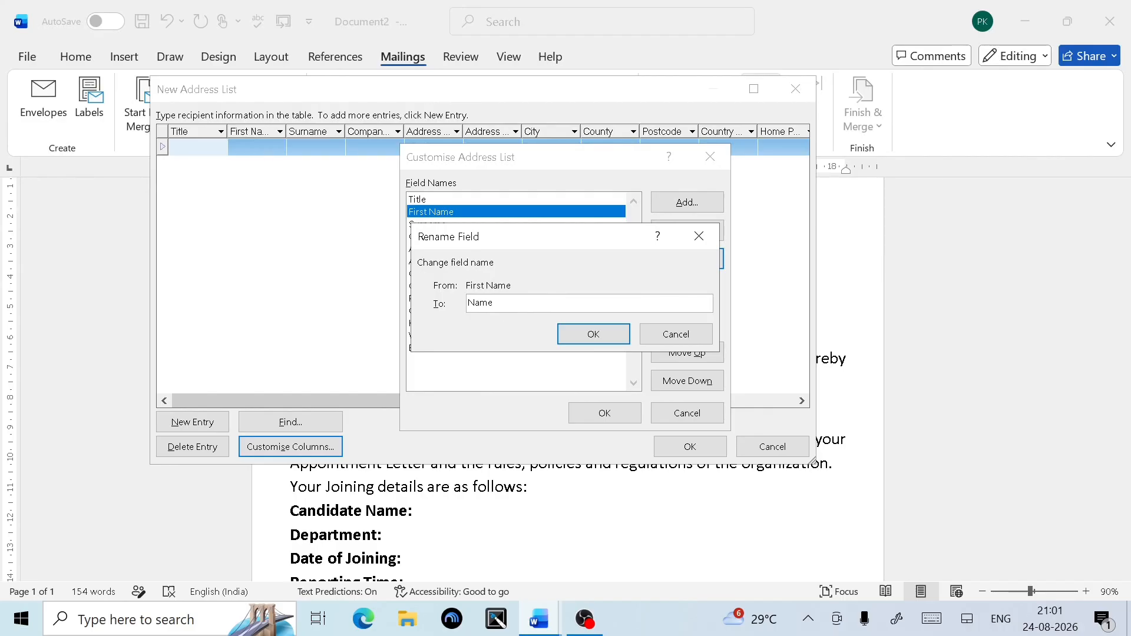
pyautogui.click(596, 338)
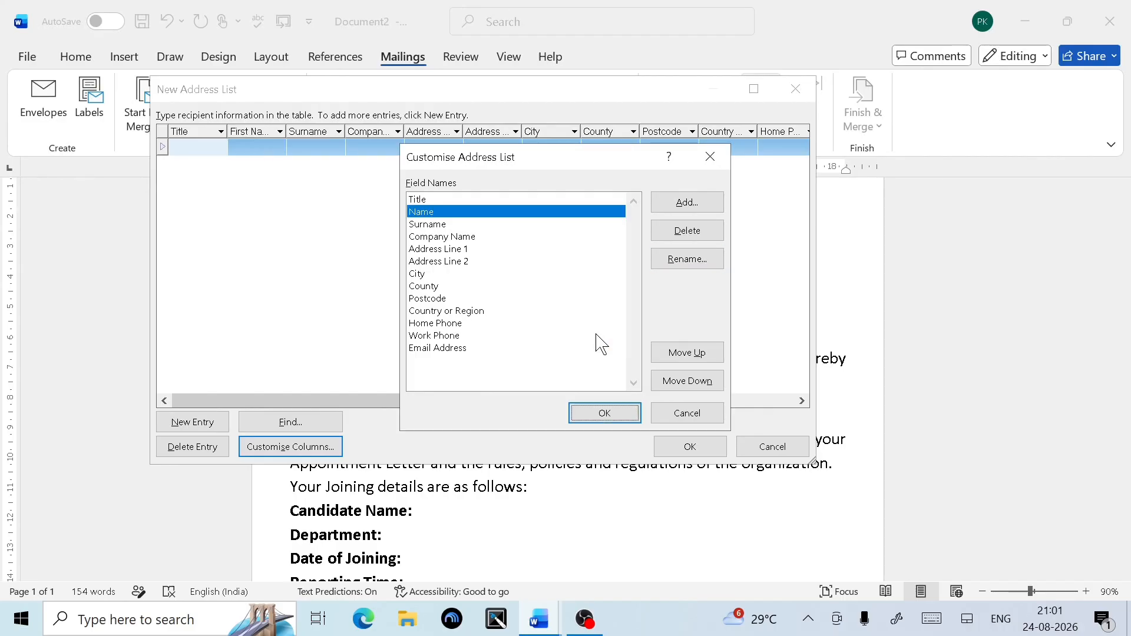
# - Delete the Surname and Address Line 2 fields from the address list, confirming each deletion
pyautogui.click(441, 224)
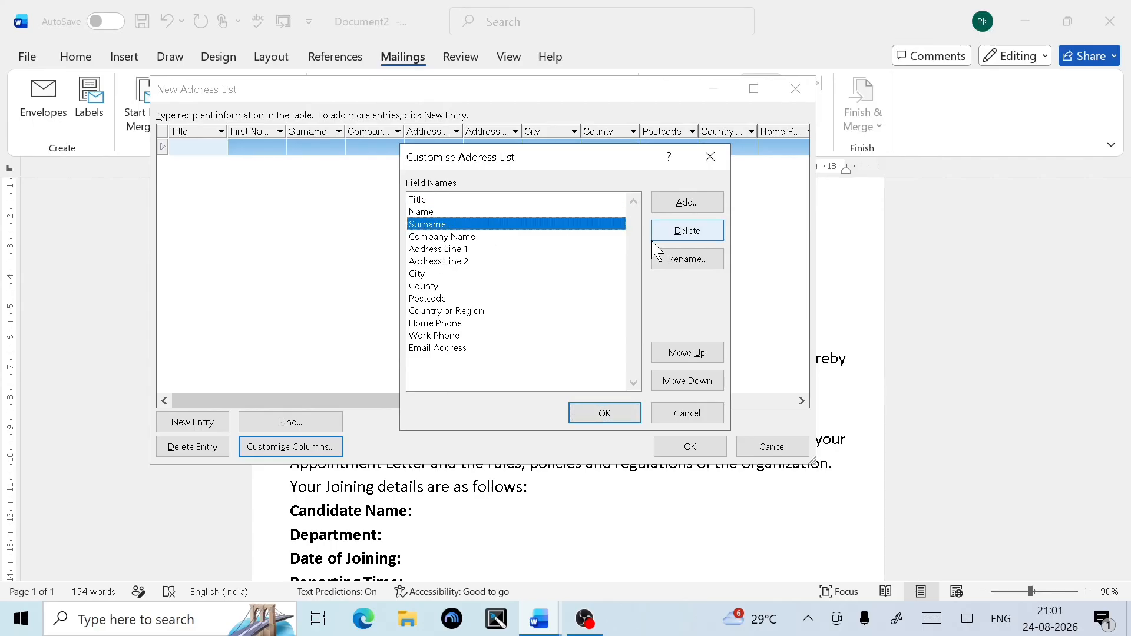
pyautogui.click(687, 231)
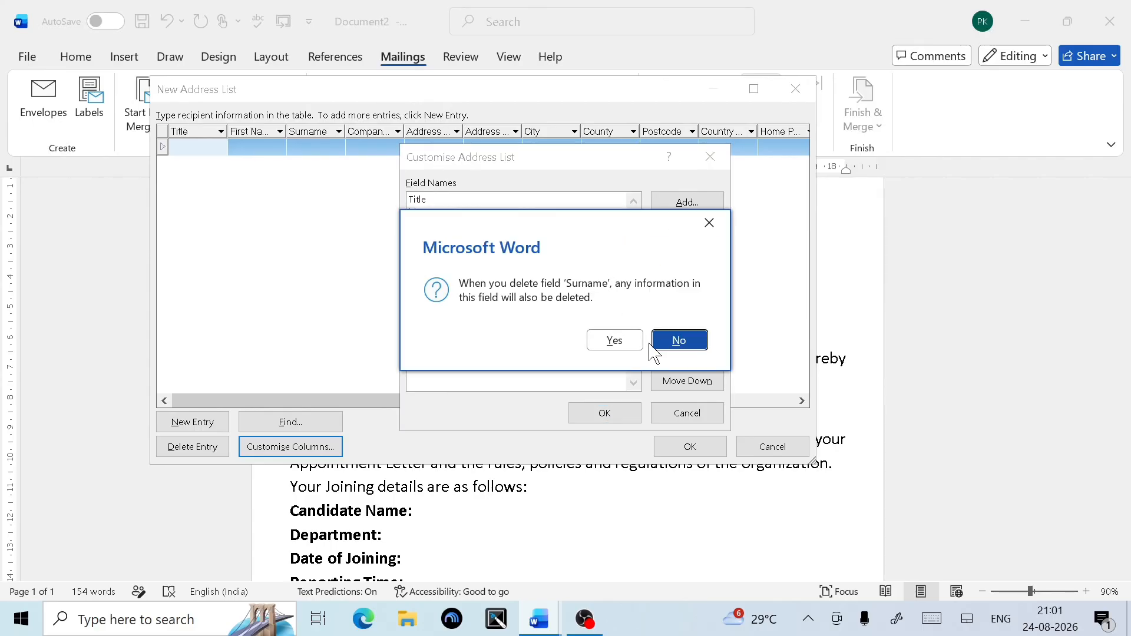
pyautogui.click(626, 349)
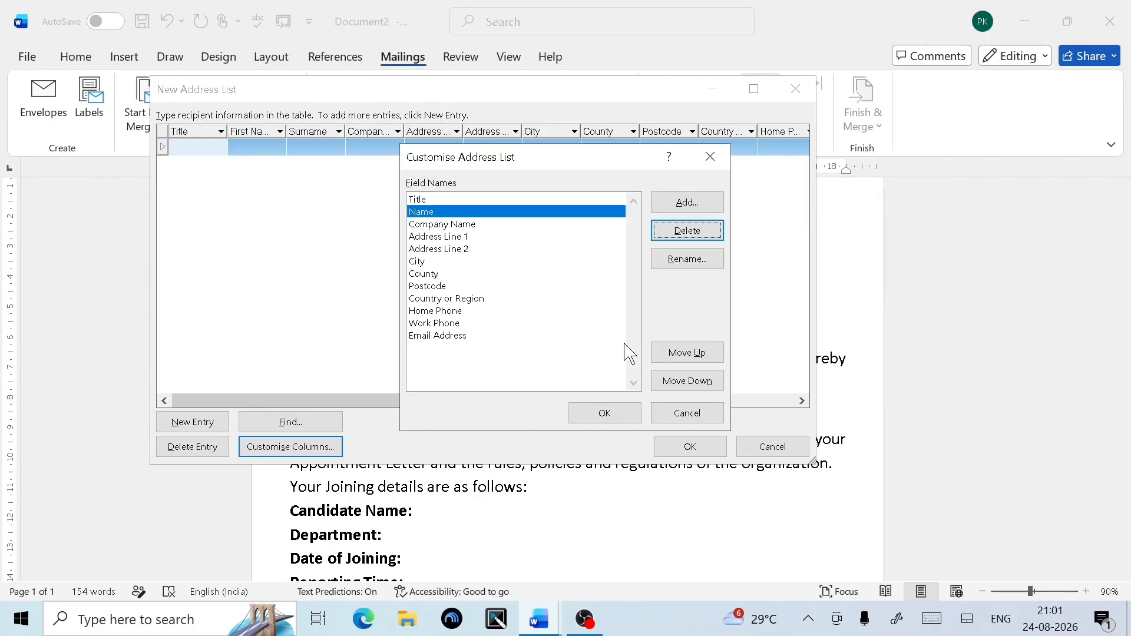
pyautogui.click(498, 229)
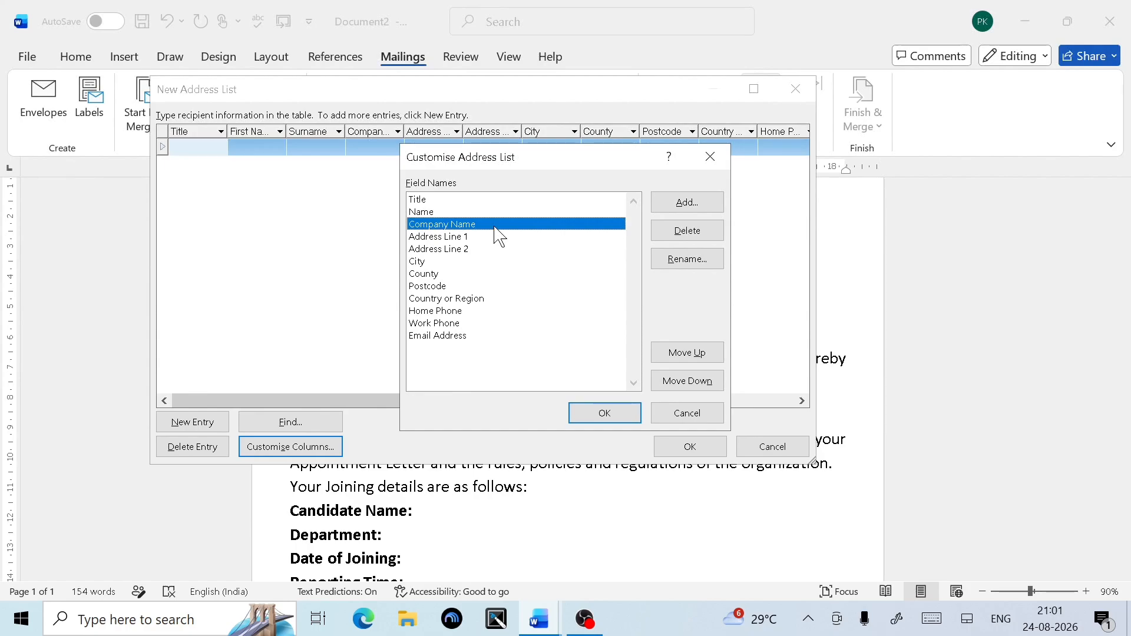
pyautogui.click(446, 236)
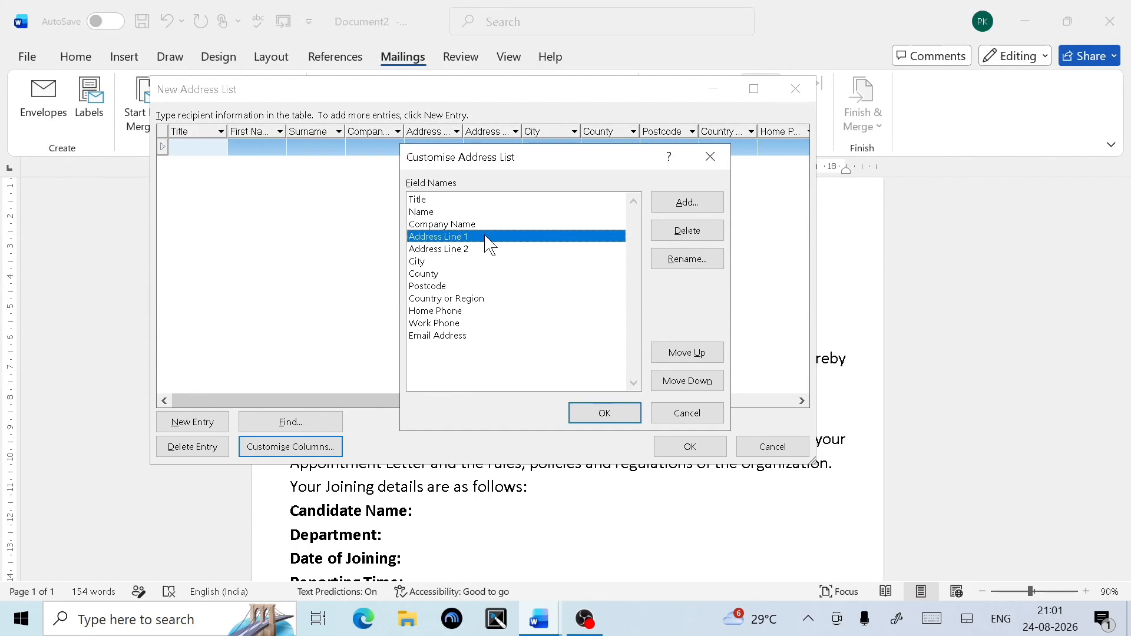
pyautogui.click(475, 252)
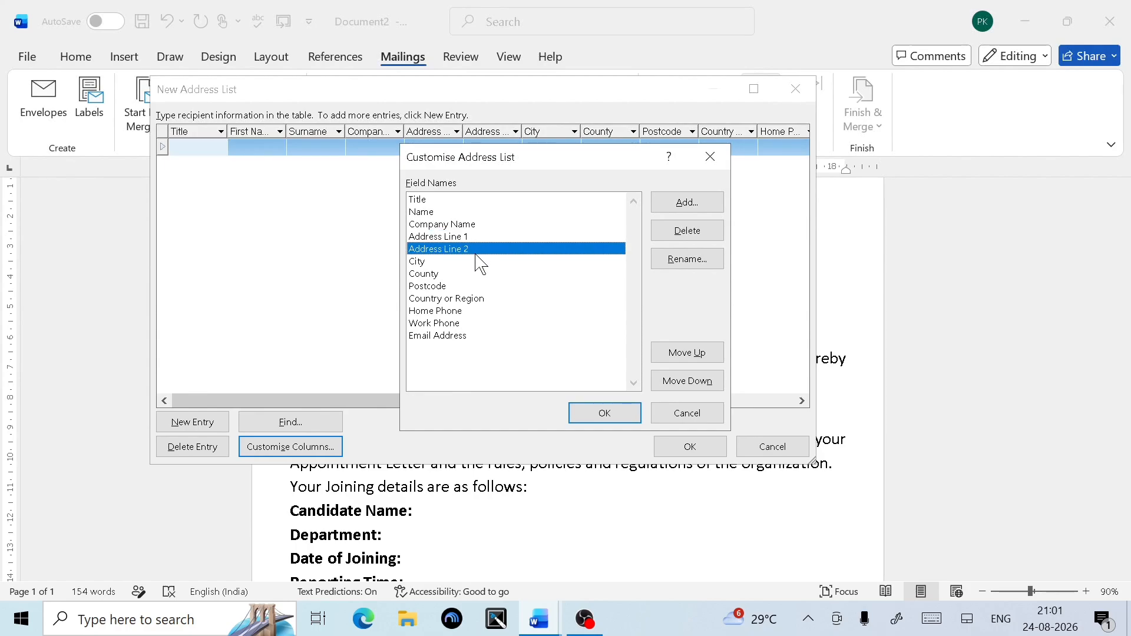
pyautogui.click(695, 230)
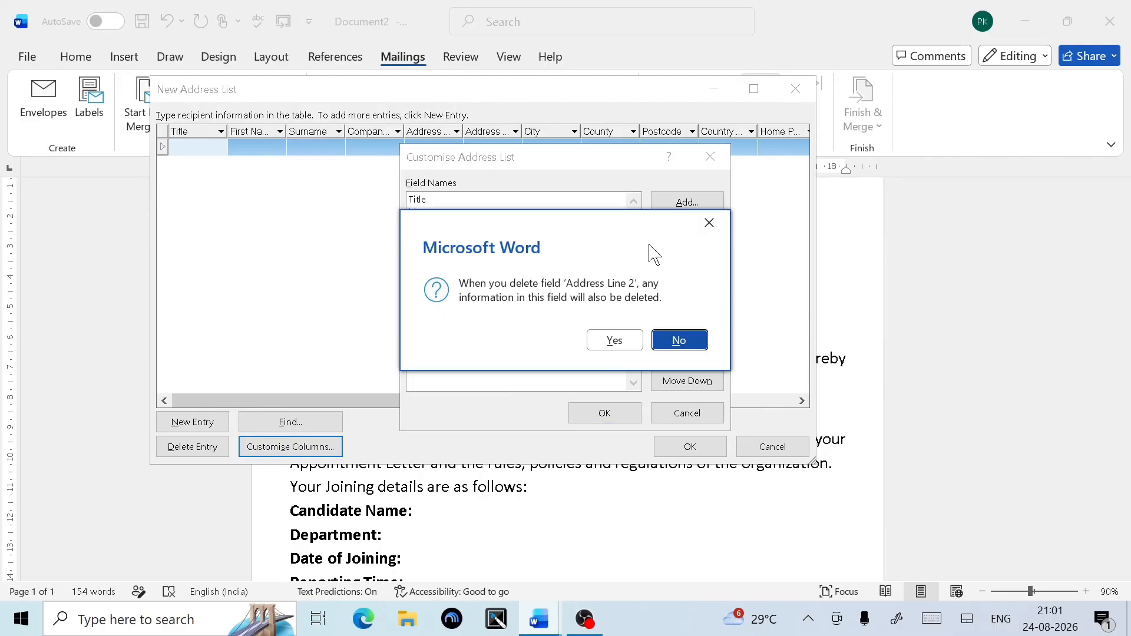
pyautogui.click(632, 345)
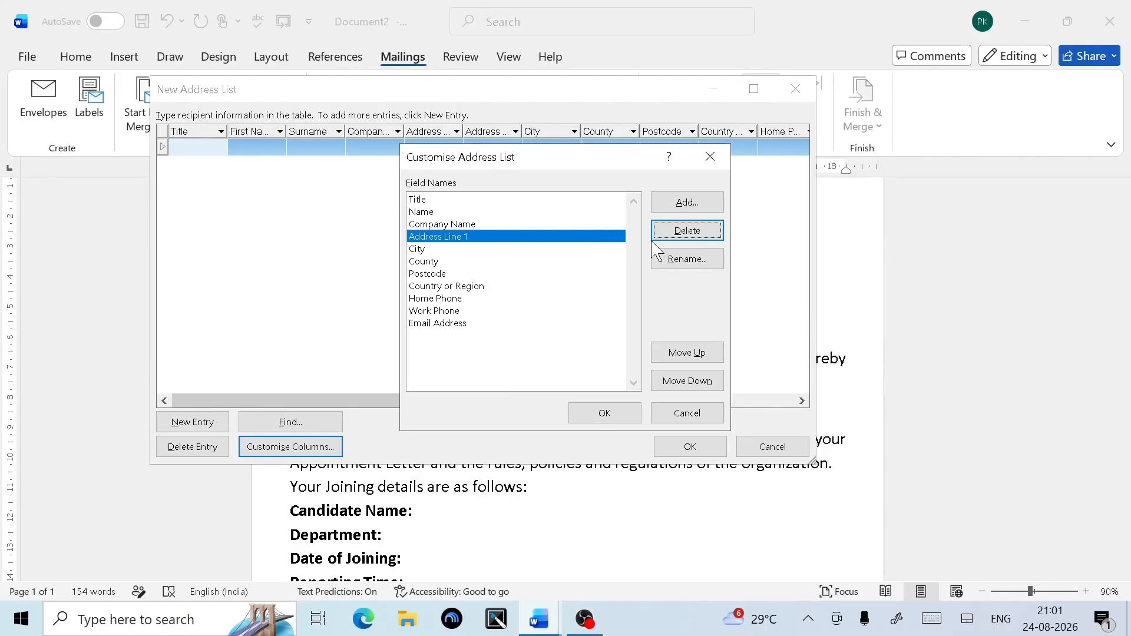
# - Rename the Address Line 1 field to Address
pyautogui.click(677, 260)
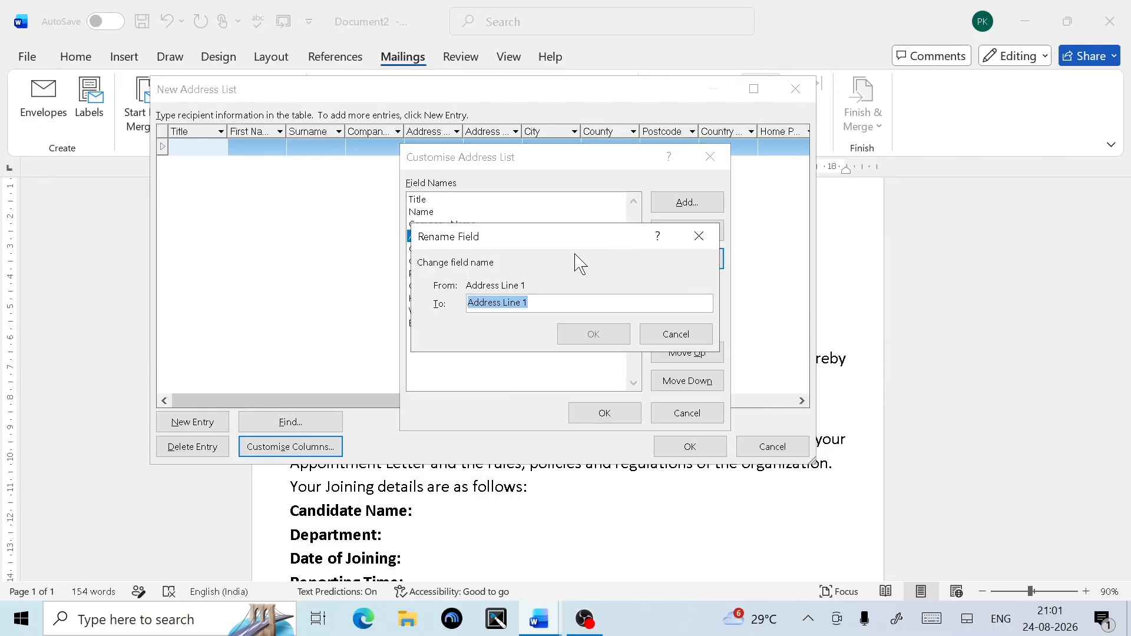
pyautogui.click(541, 306)
pyautogui.press('BackSpace')
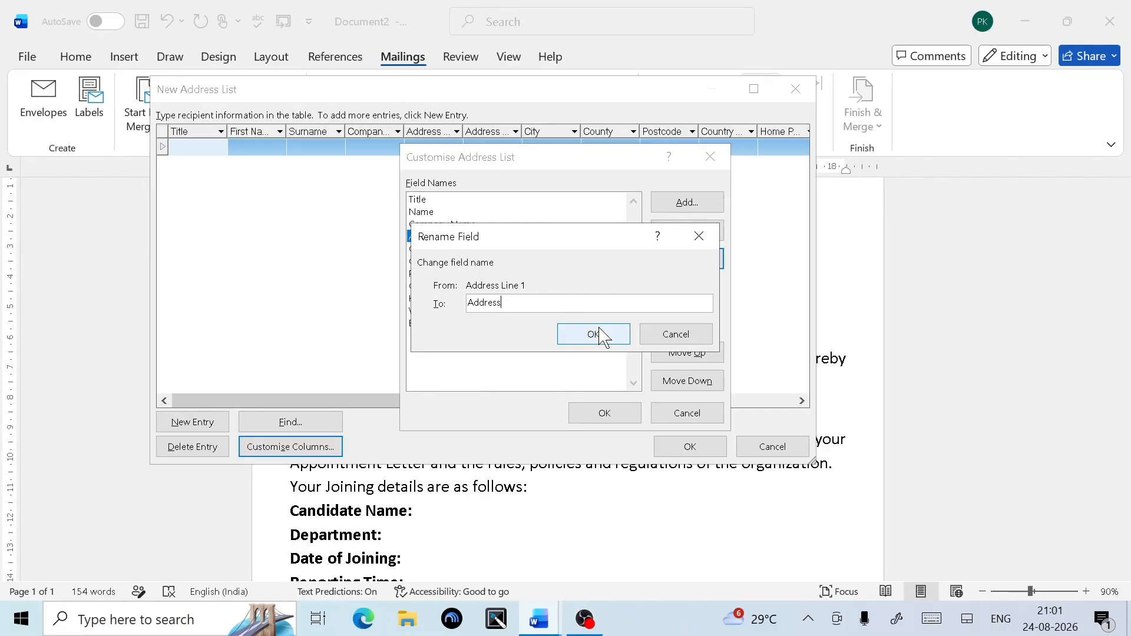
pyautogui.click(625, 335)
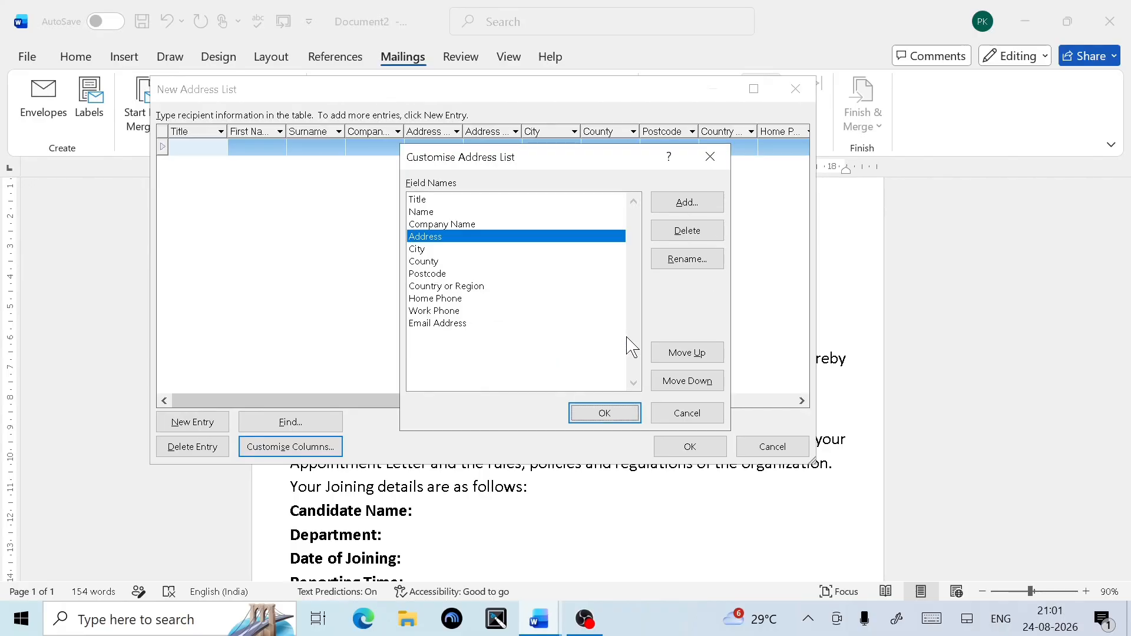
# - Delete the City field from the address list and confirm the deletion
pyautogui.click(446, 249)
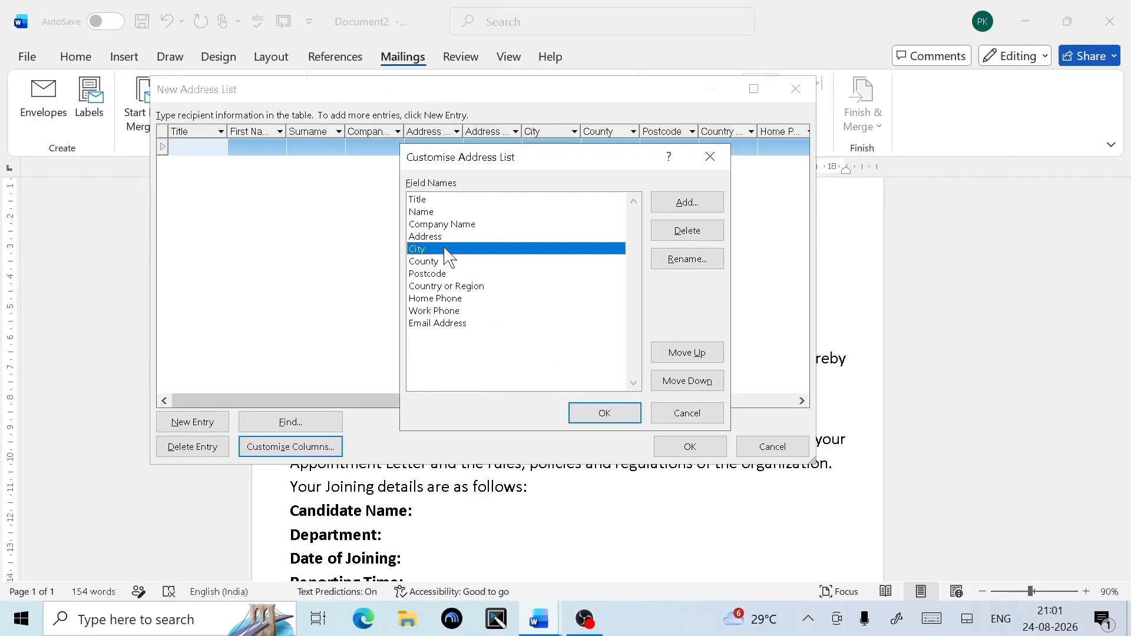
pyautogui.click(698, 235)
pyautogui.click(629, 344)
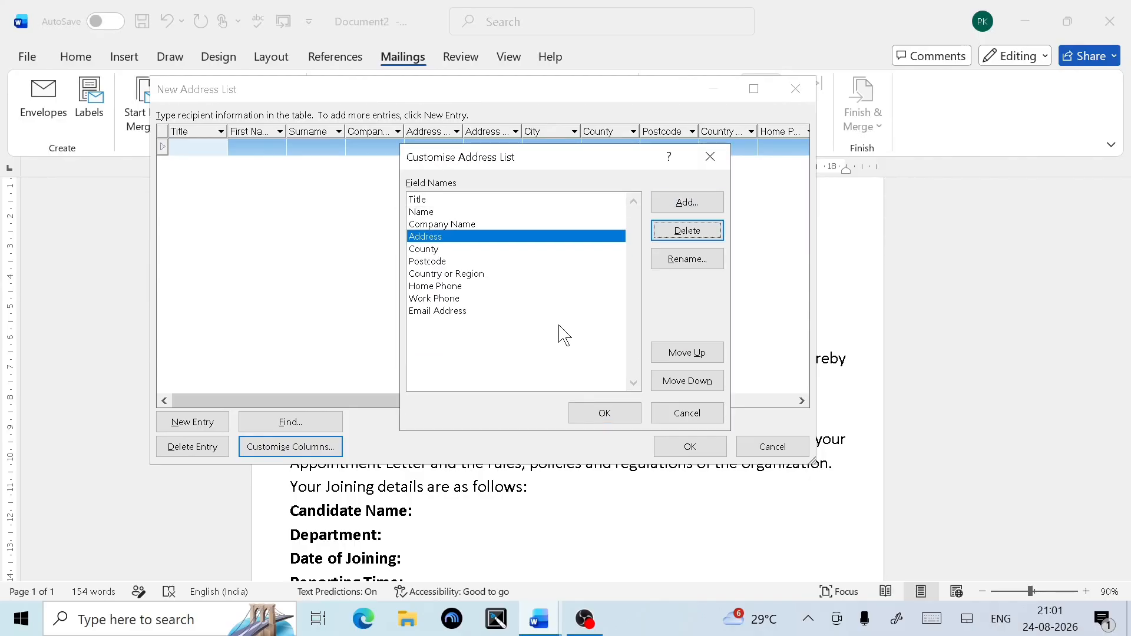
# - Delete the County and Postcode fields from the address list, confirming each deletion
pyautogui.click(446, 248)
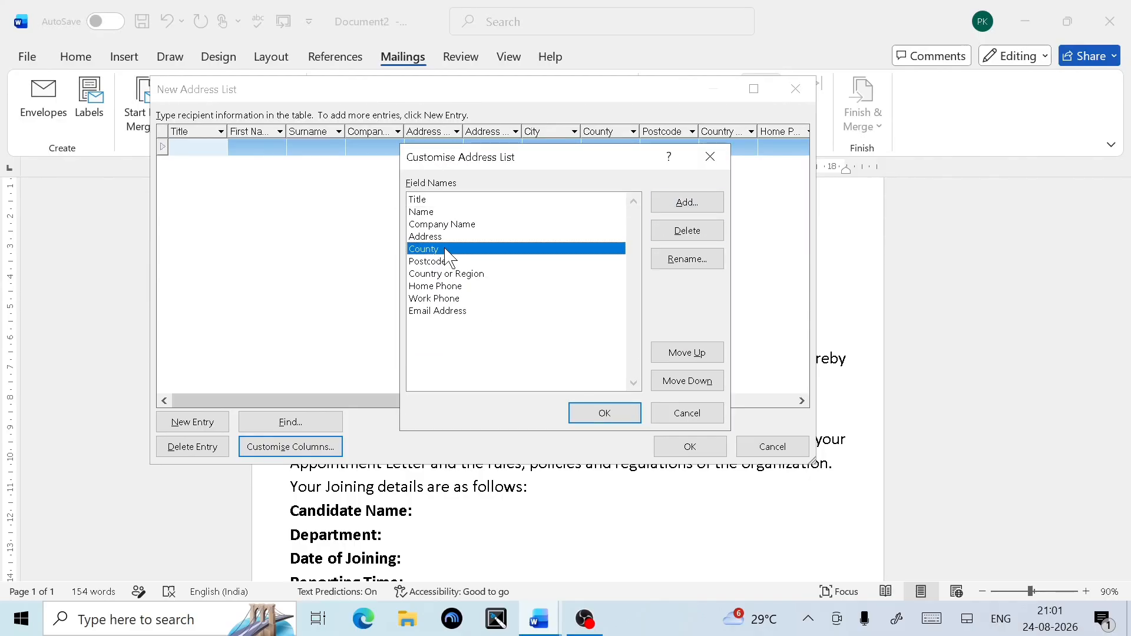
pyautogui.click(698, 235)
pyautogui.click(611, 339)
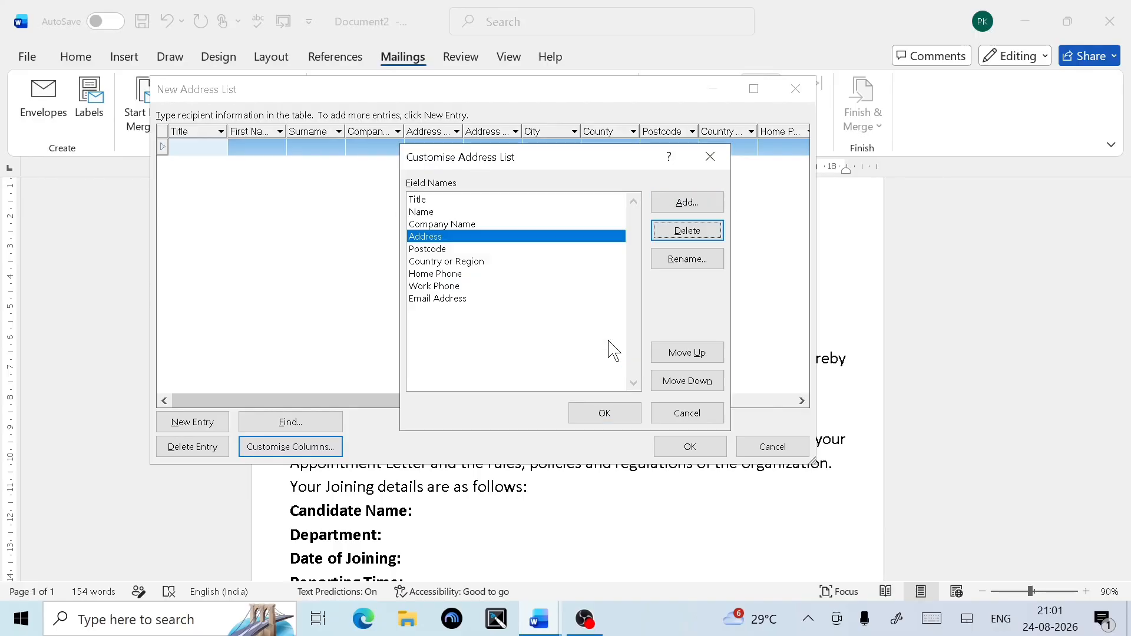
pyautogui.click(446, 250)
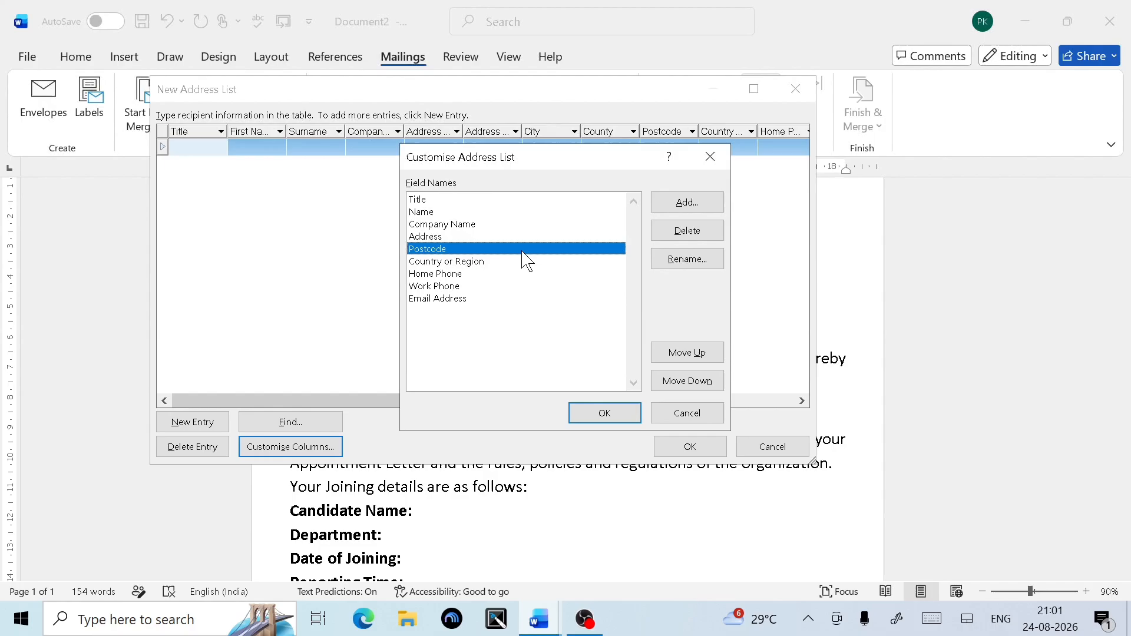
pyautogui.click(689, 231)
pyautogui.click(613, 340)
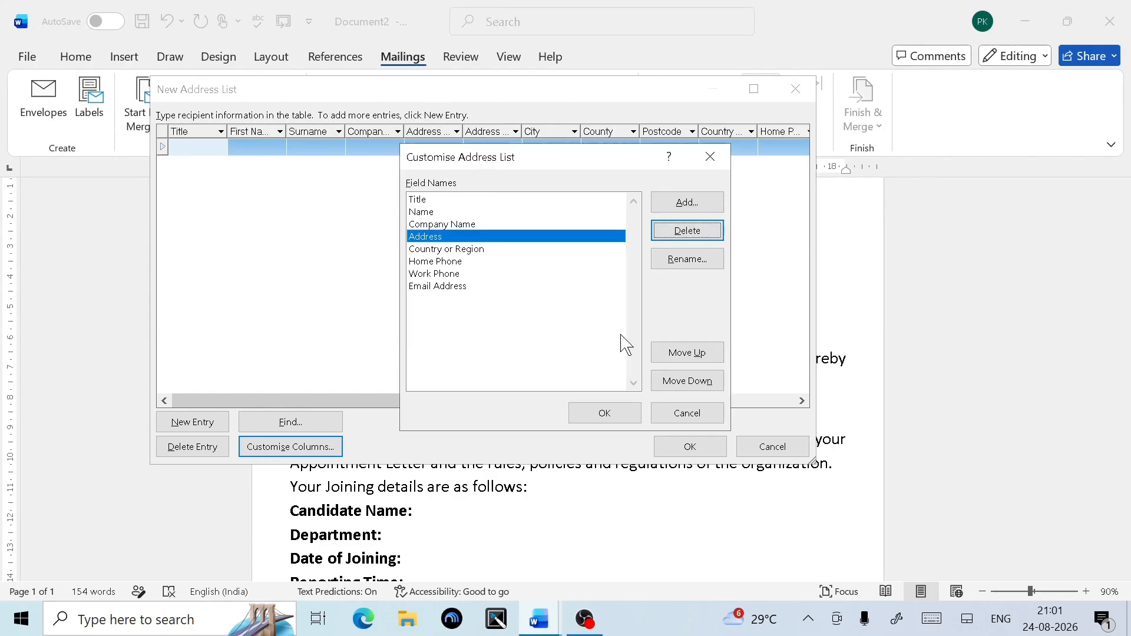
# - Delete the Country or Region and Home Phone fields from the address list, confirming each deletion
pyautogui.click(479, 252)
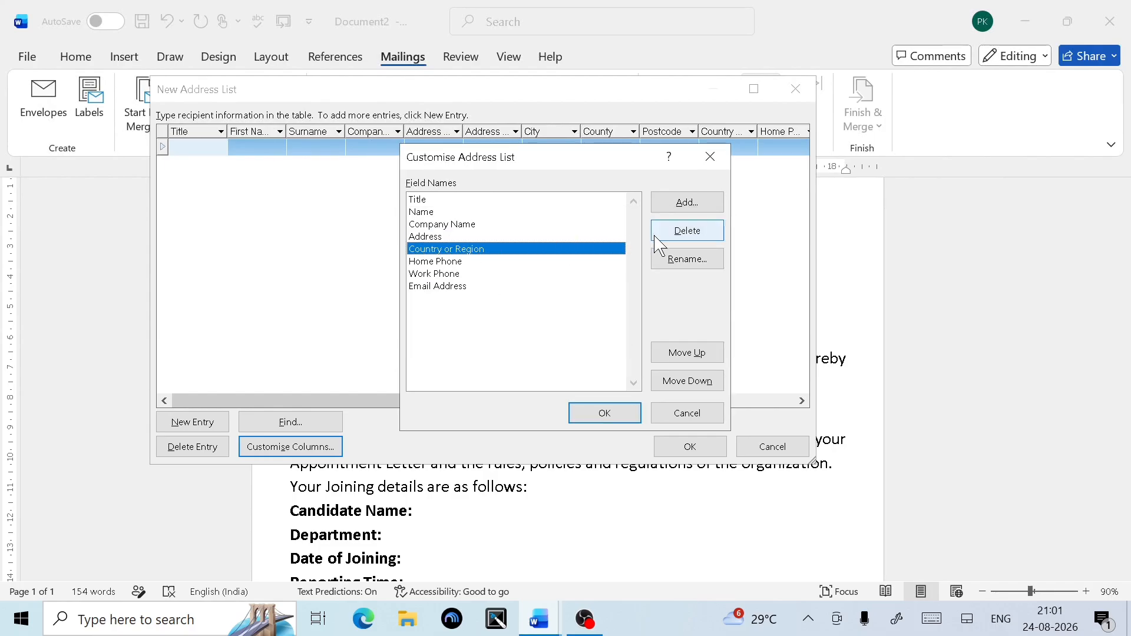
pyautogui.click(674, 237)
pyautogui.click(612, 340)
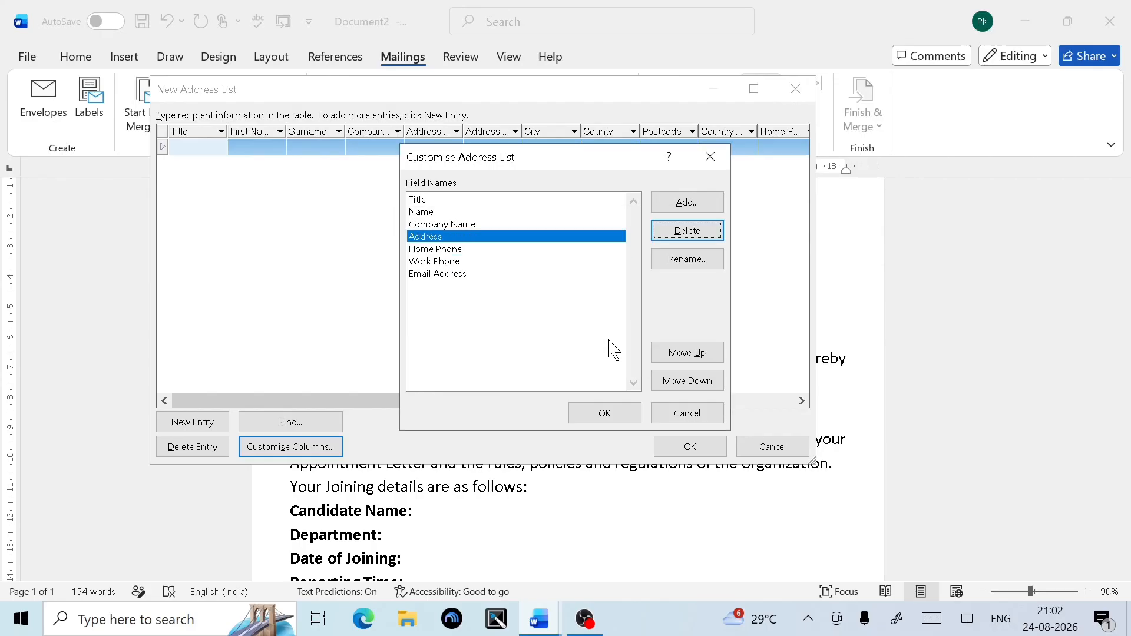
pyautogui.click(477, 250)
pyautogui.click(706, 236)
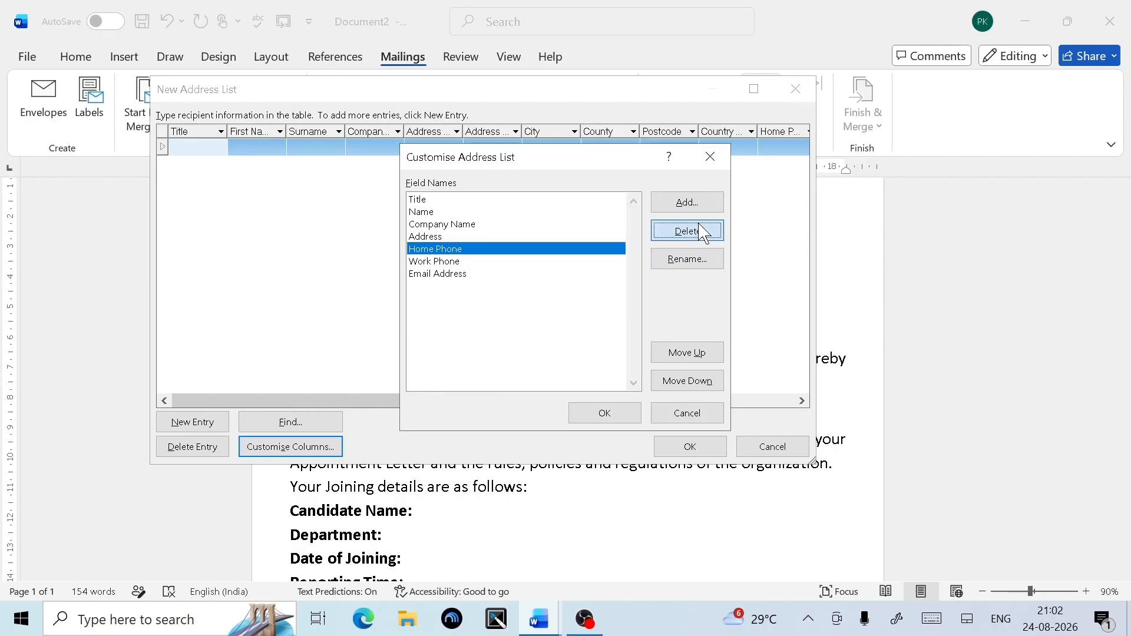
pyautogui.click(595, 341)
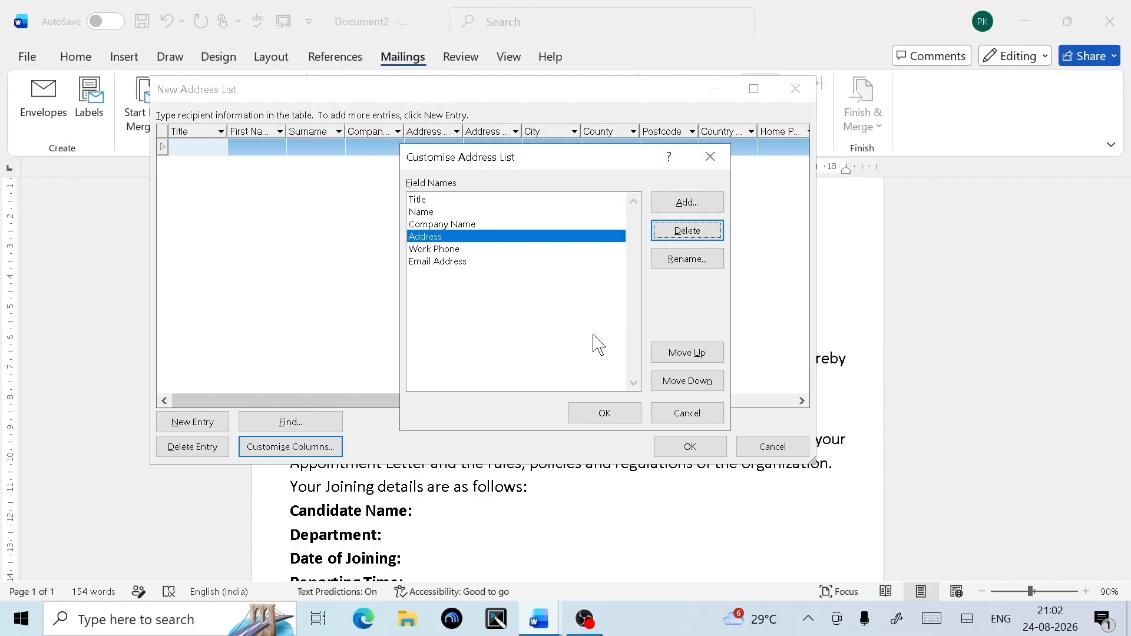
# - Delete the Work Phone and Email Address fields from the address list, confirming each deletion
pyautogui.click(465, 251)
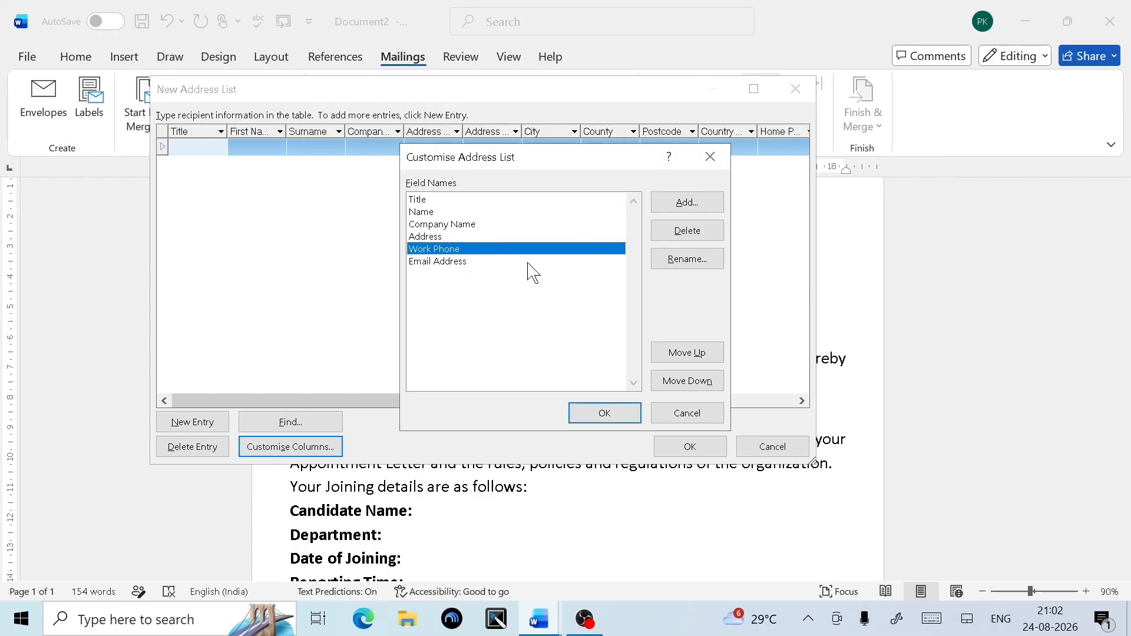
pyautogui.click(717, 232)
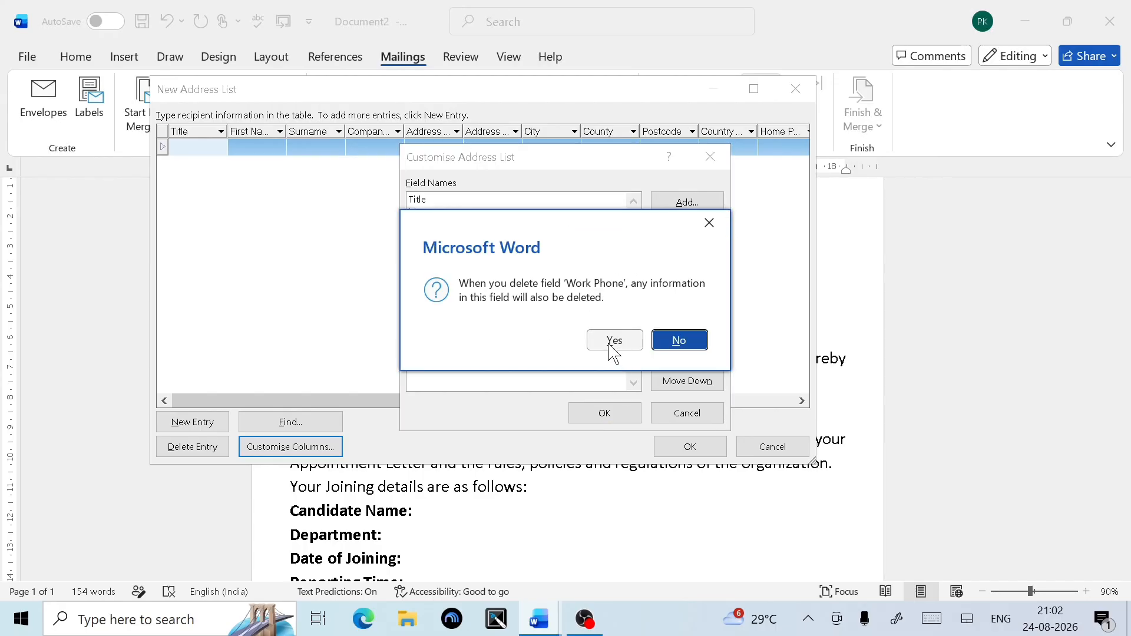
pyautogui.click(611, 341)
pyautogui.click(465, 250)
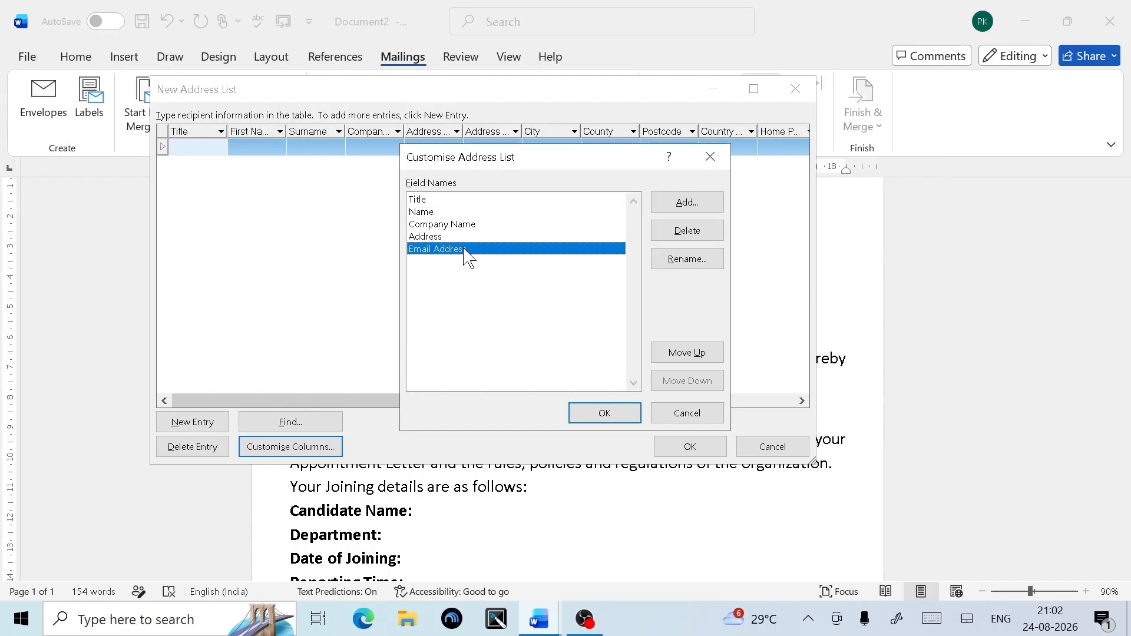
pyautogui.click(699, 232)
pyautogui.click(614, 342)
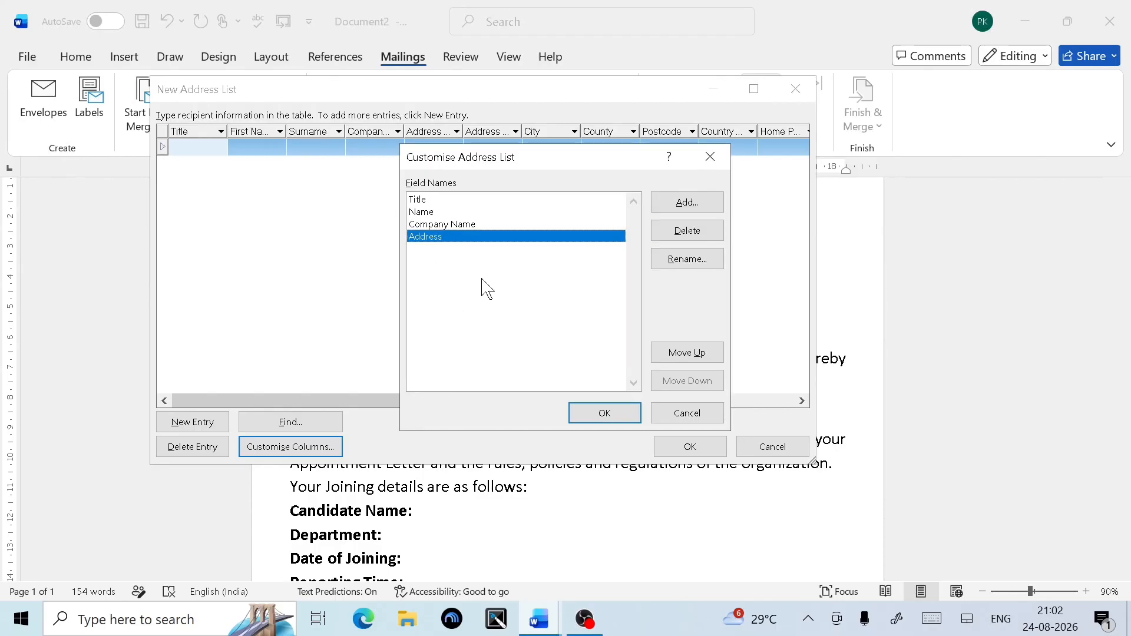
# - Add a new field named Department after the Address field in the address list
pyautogui.click(664, 205)
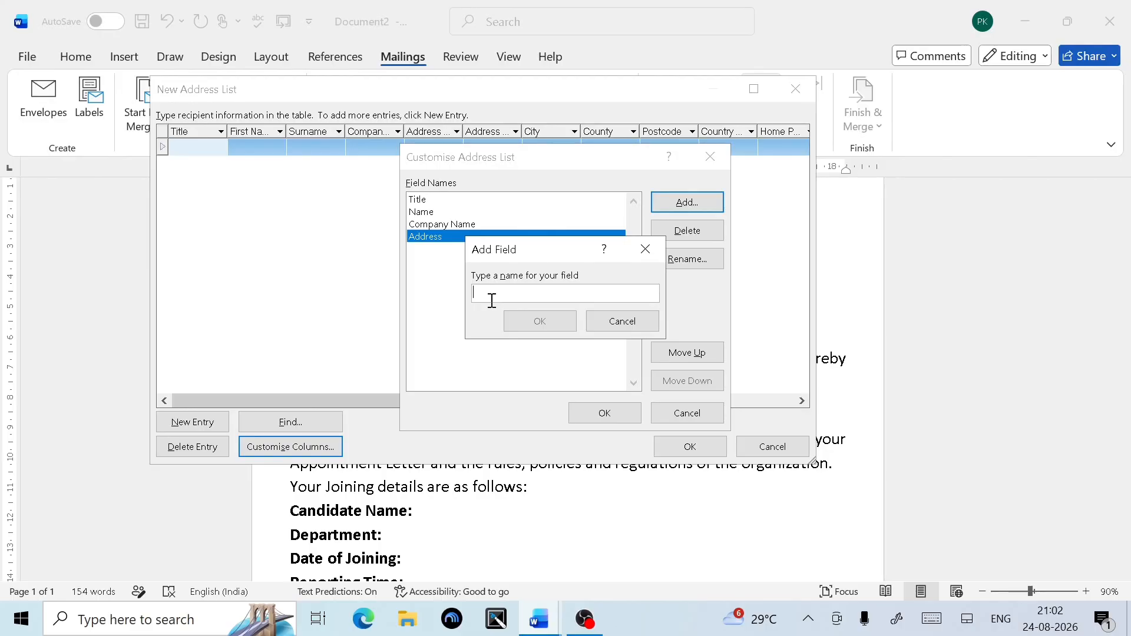
pyautogui.write('Dr')
pyautogui.press('BackSpace')
pyautogui.write('epartment')
pyautogui.click(528, 320)
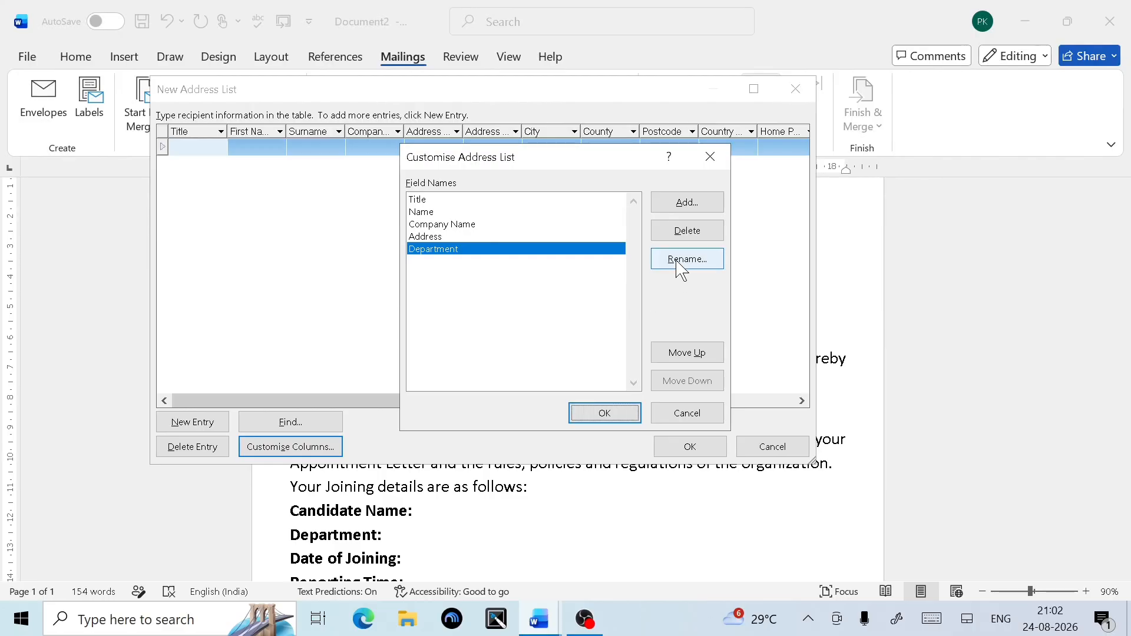
# - Add a new field named Date of Joining after the Department field
pyautogui.click(679, 208)
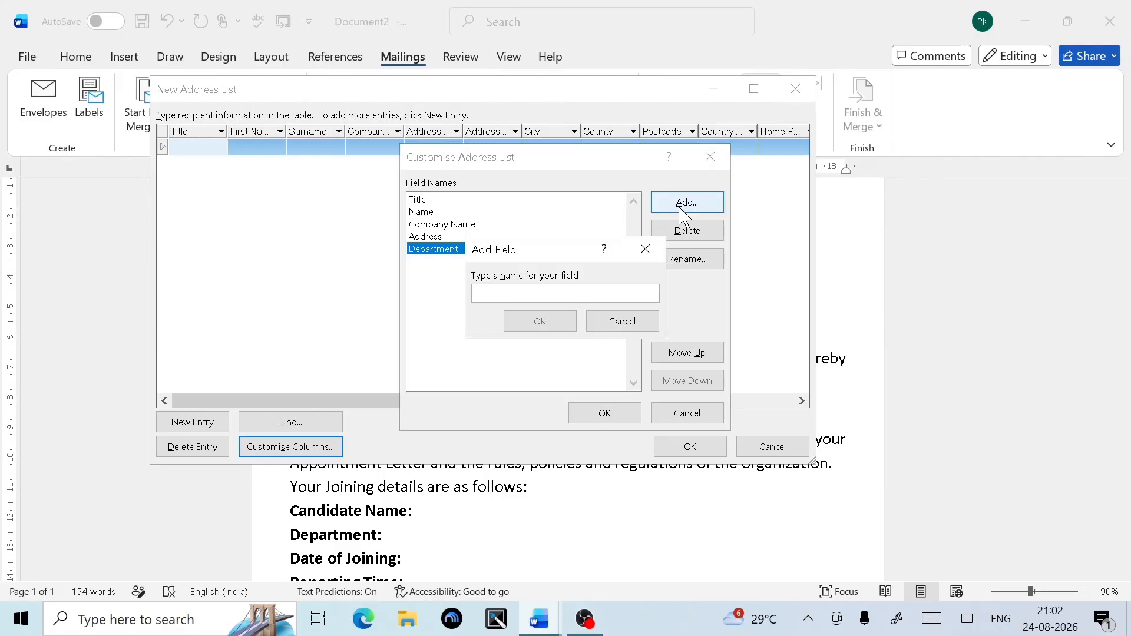
pyautogui.write('Date O')
pyautogui.press('BackSpace')
pyautogui.press('BackSpace')
pyautogui.write('of')
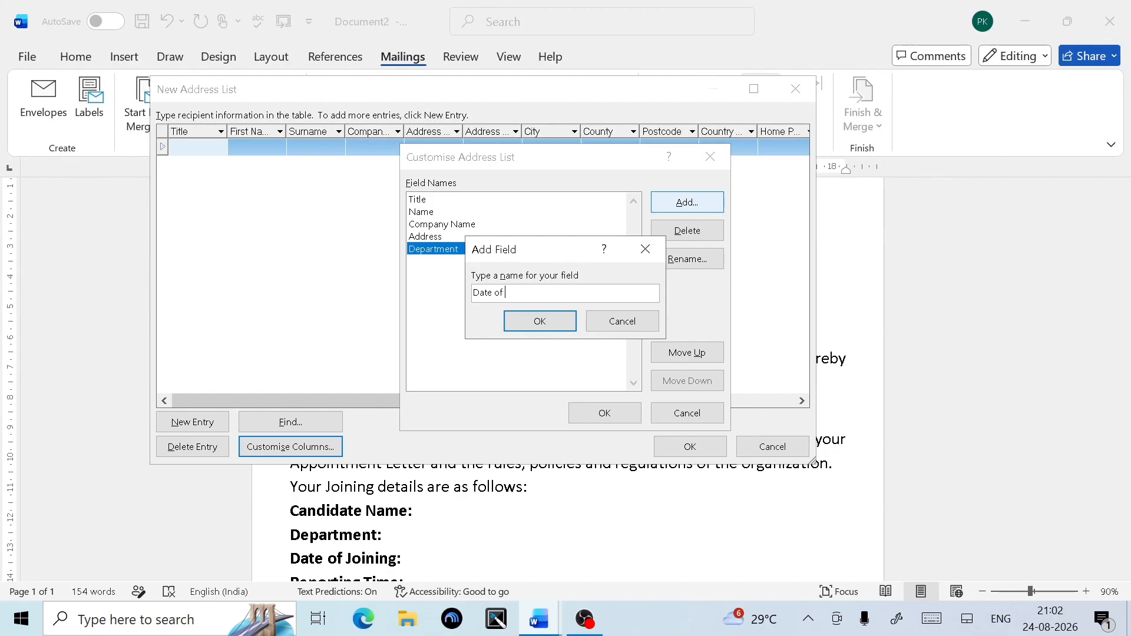
pyautogui.write(' Joining')
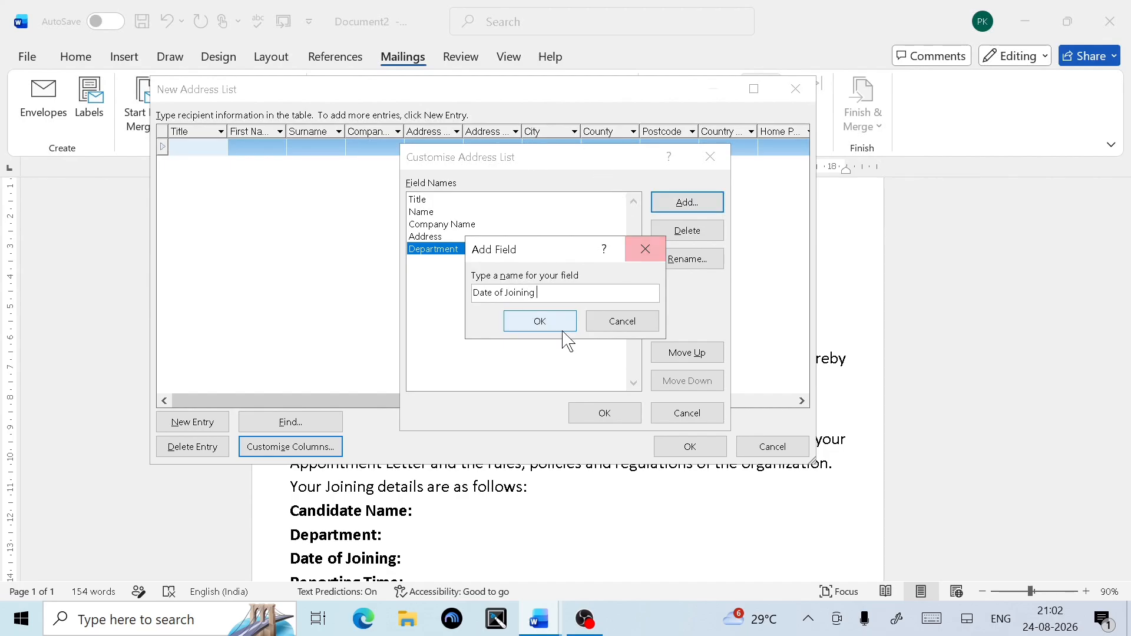
pyautogui.click(525, 323)
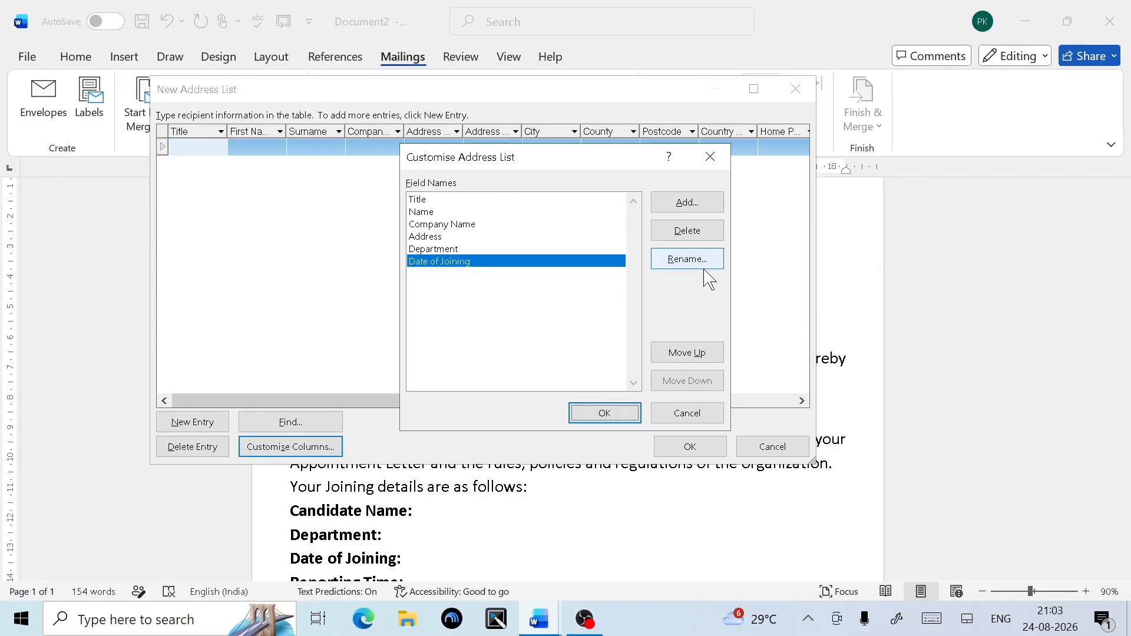
# - Add a new field named Date of Reporting after the Date of Joining field
pyautogui.click(682, 207)
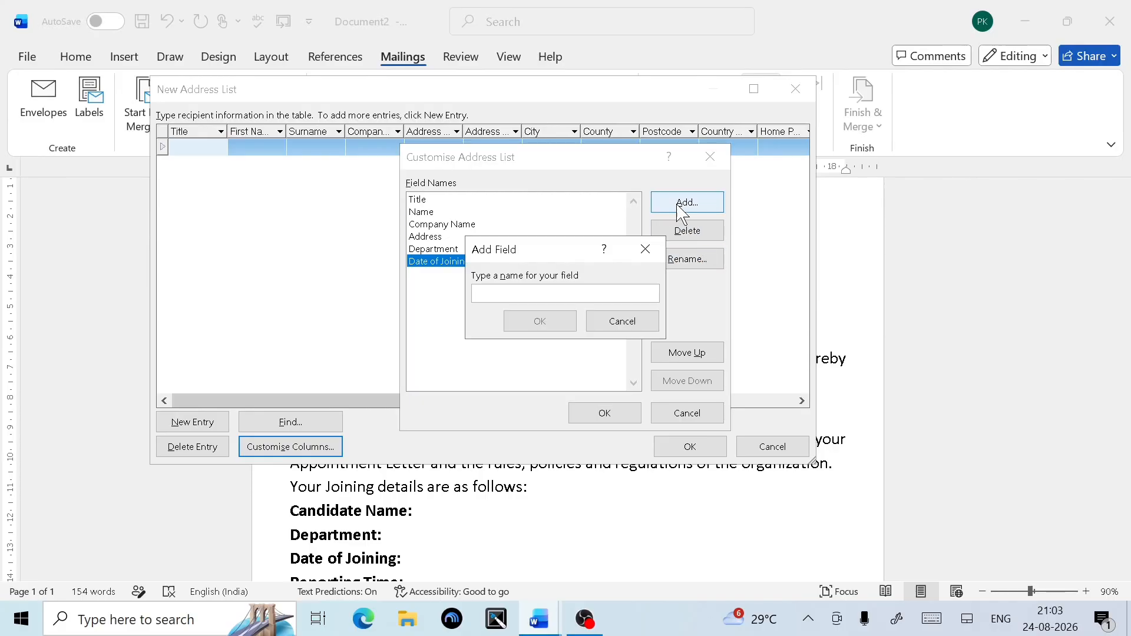
pyautogui.write('DateO')
pyautogui.press('BackSpace')
pyautogui.write('f')
pyautogui.press('BackSpace')
pyautogui.write('of Re')
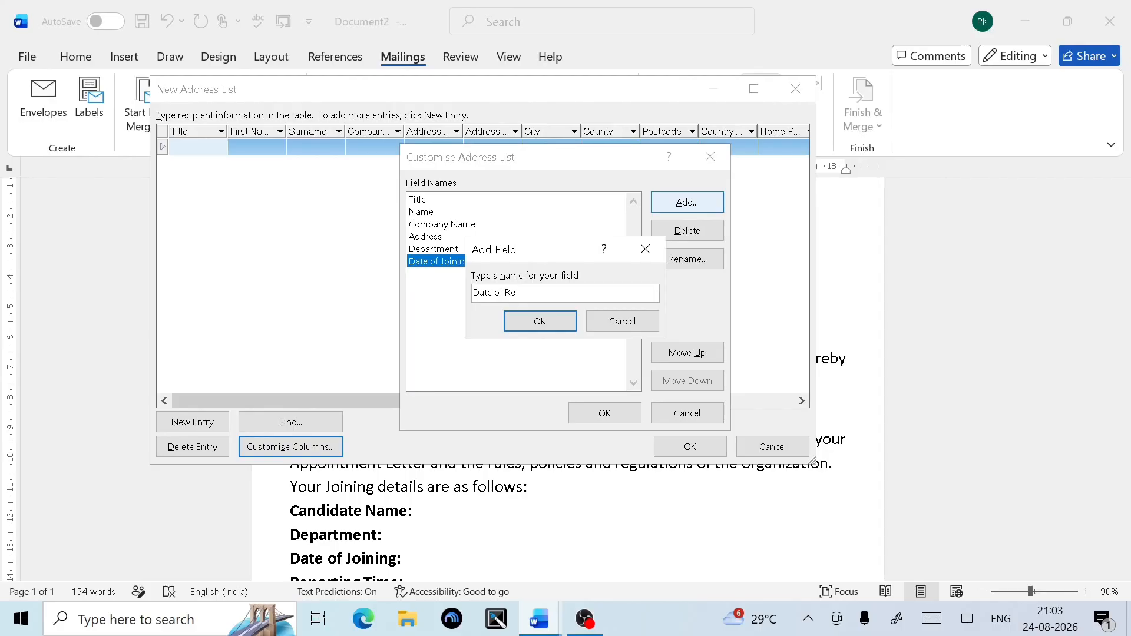
pyautogui.write('portn')
pyautogui.press('BackSpace')
pyautogui.write('ing')
pyautogui.click(545, 322)
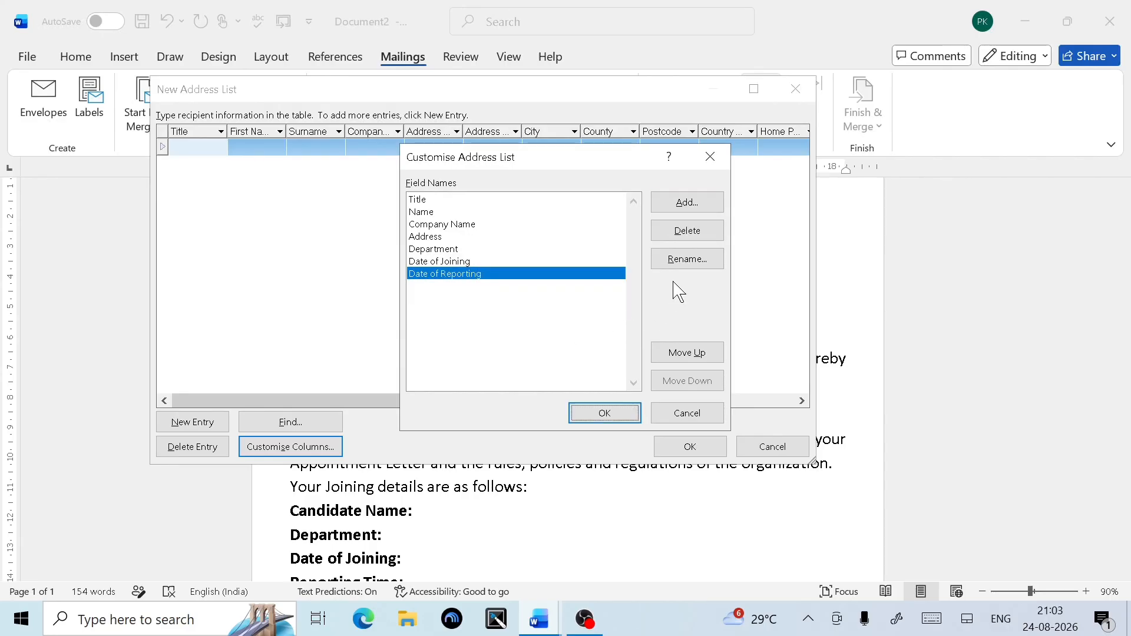
# - Add a new field named Repoting Time after the Date of Reporting field
pyautogui.click(696, 209)
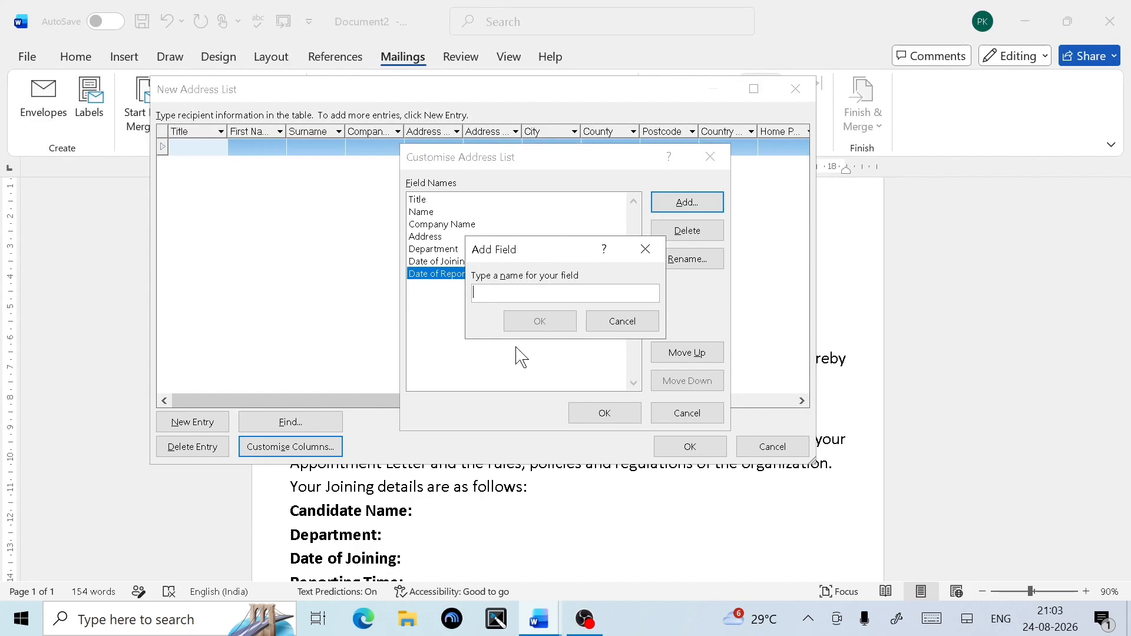
pyautogui.write('Repoting ')
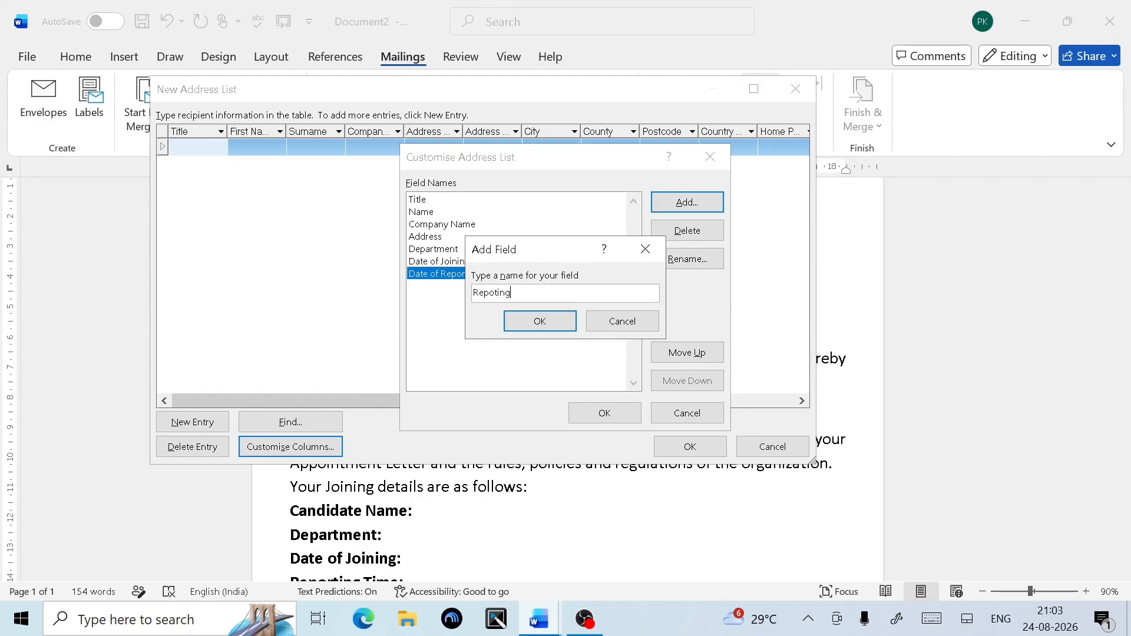
pyautogui.write('Time')
pyautogui.click(554, 321)
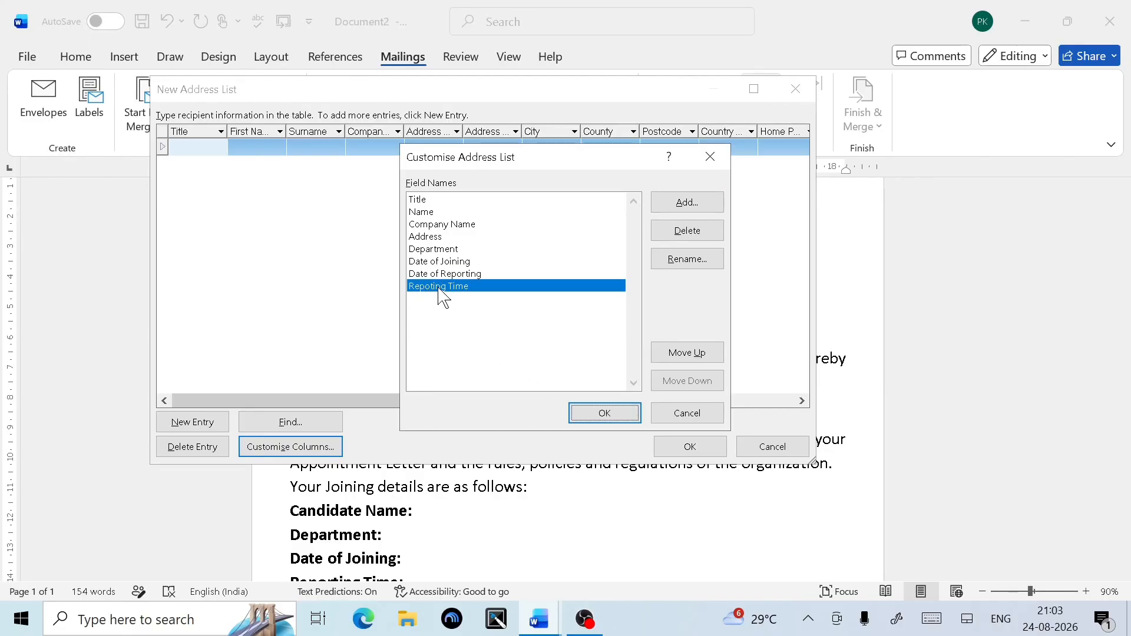
# - Correct the spelling of the last field by renaming it to Reporting Time
pyautogui.click(695, 259)
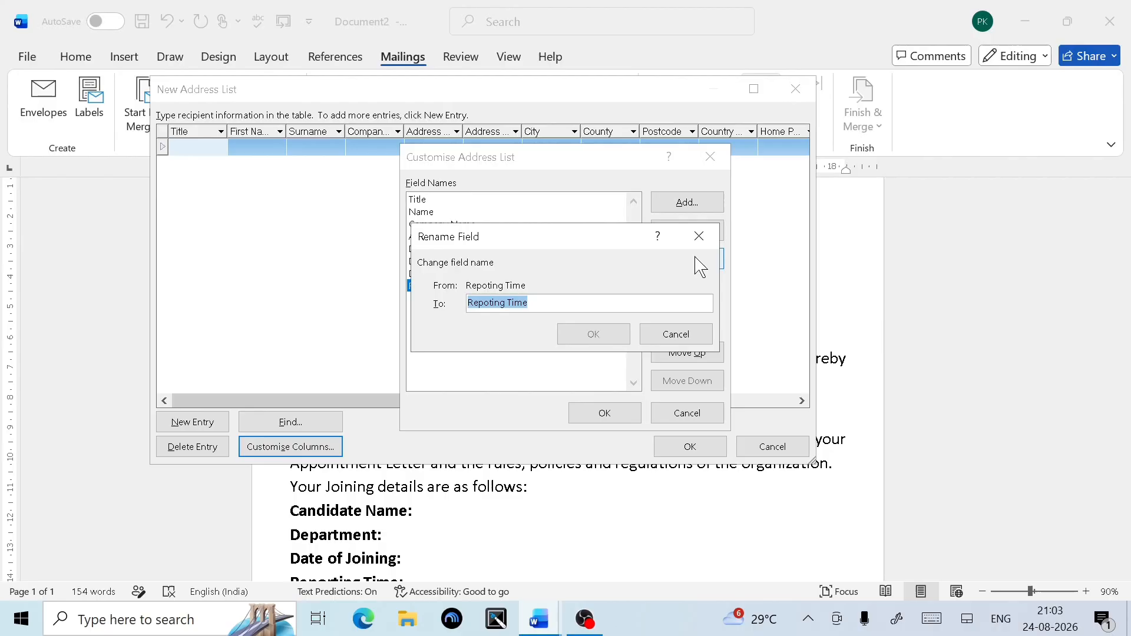
pyautogui.click(492, 302)
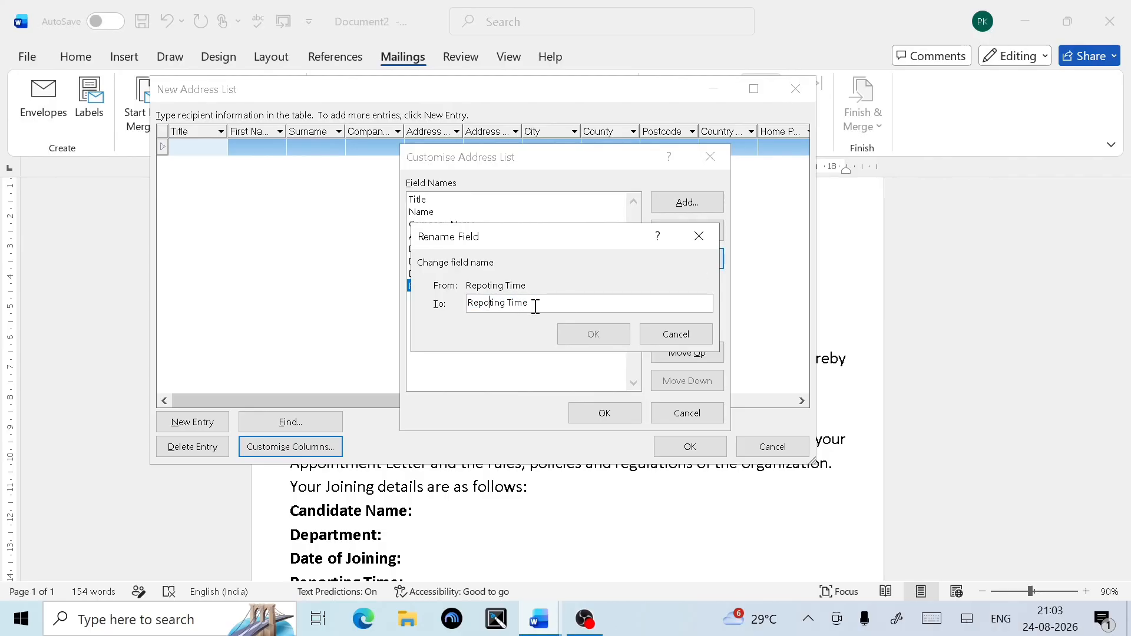
pyautogui.write('r')
pyautogui.click(589, 334)
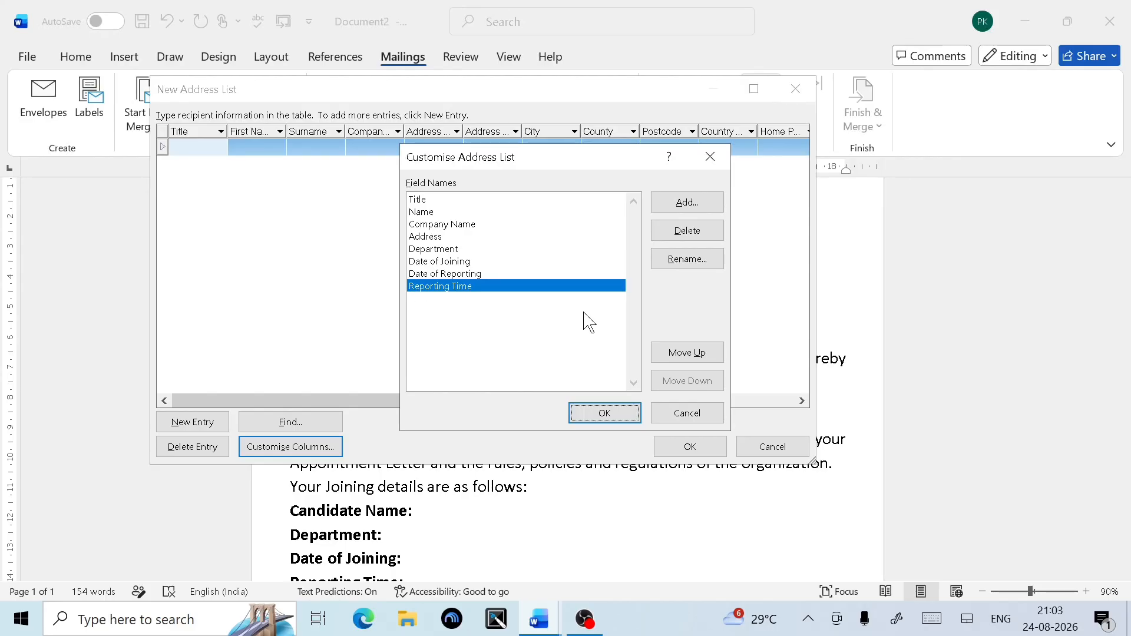
# - Add a new field named Reporting Location after the Reporting Time field
pyautogui.click(702, 204)
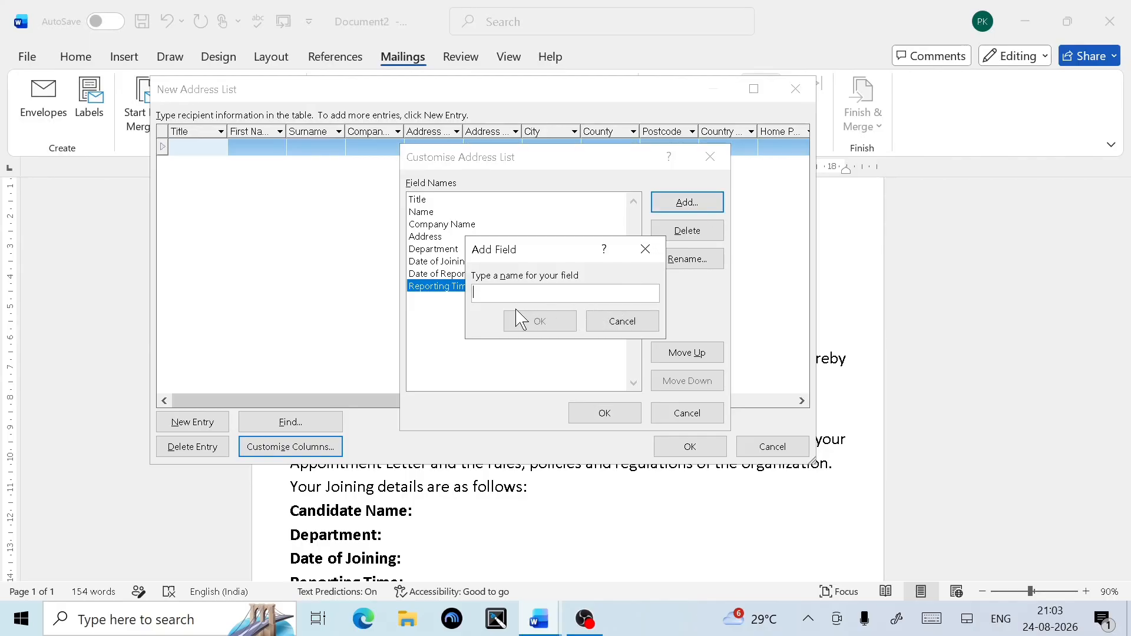
pyautogui.write('Repott')
pyautogui.press('BackSpace')
pyautogui.write('rting Location')
pyautogui.click(557, 322)
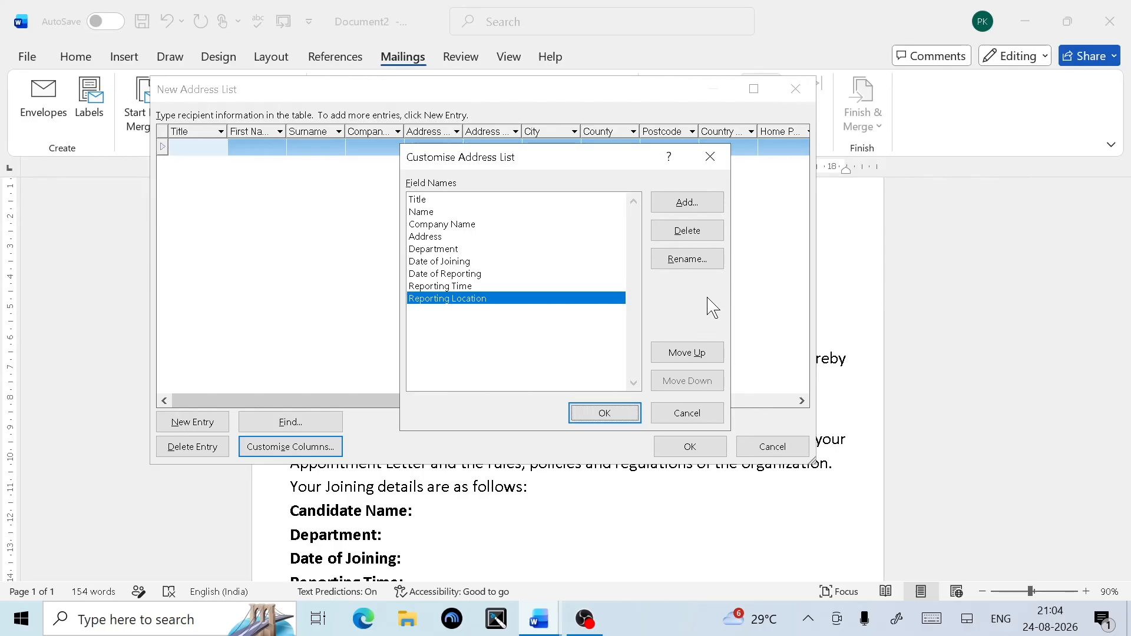
# - Add a new field named Reporting Manager after the Reporting Location field
pyautogui.click(699, 208)
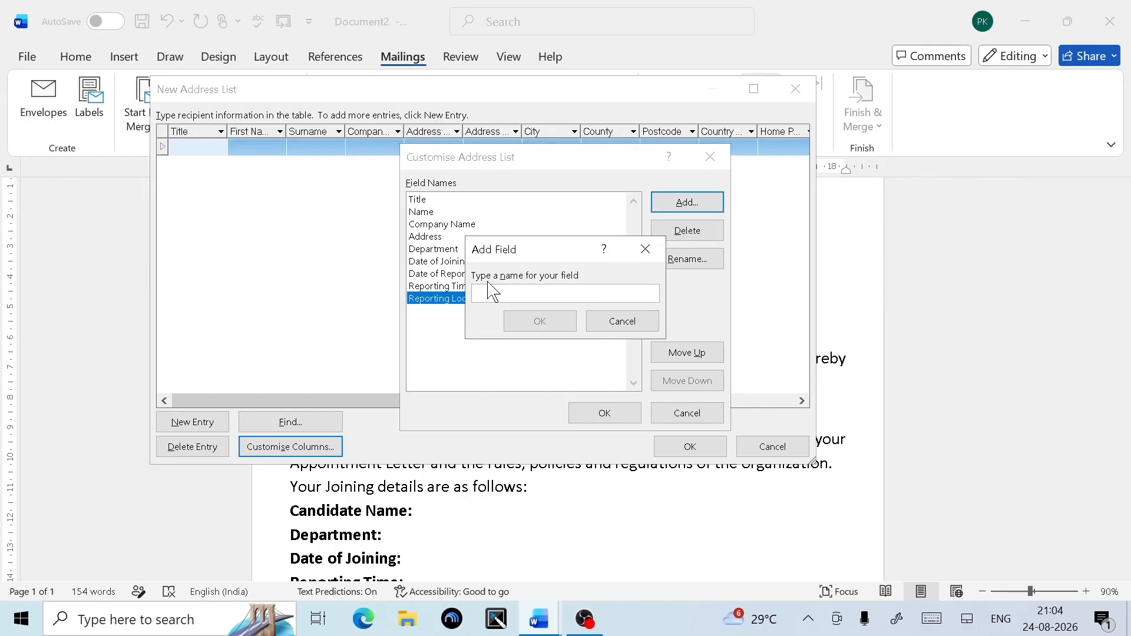
pyautogui.write('Report')
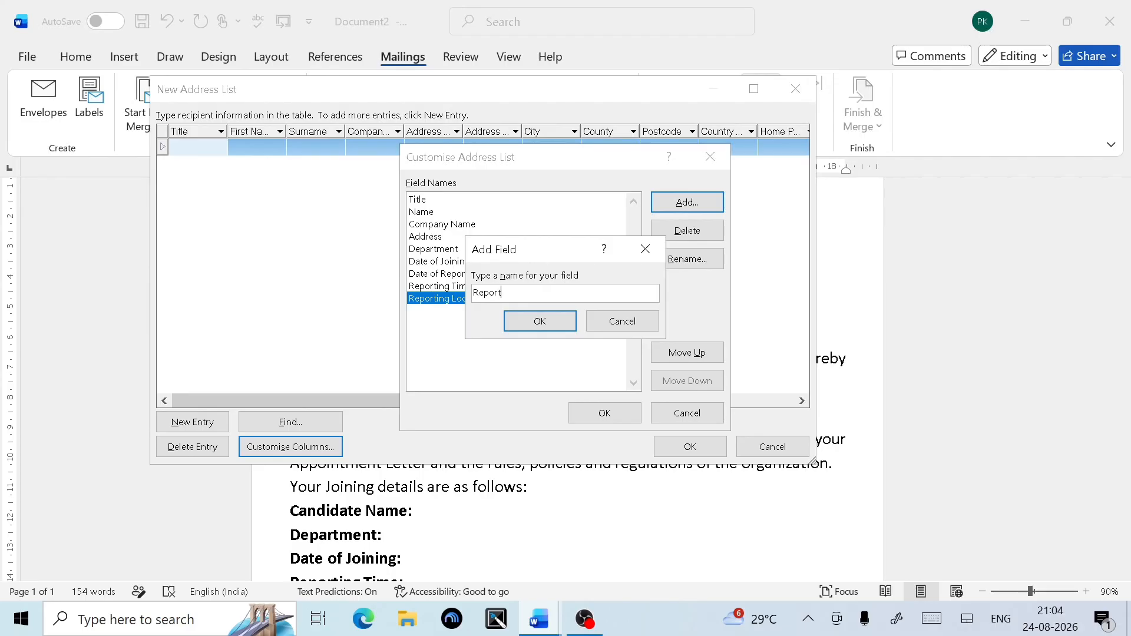
pyautogui.write('ing Managert')
pyautogui.press('BackSpace')
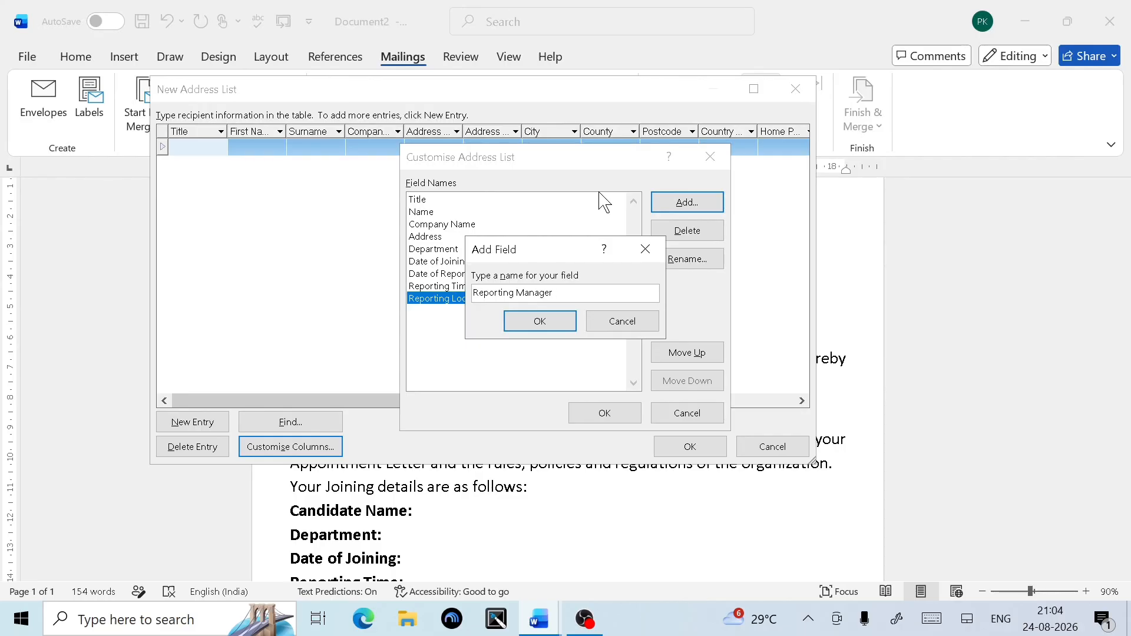
pyautogui.click(539, 322)
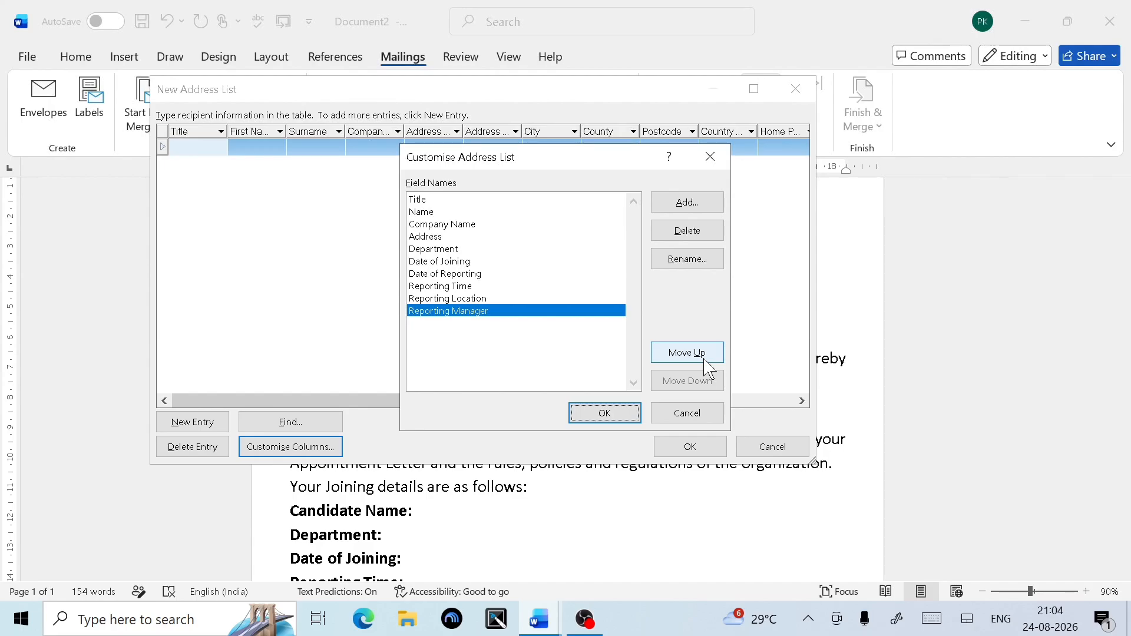
# - Add a new field named Employee ID after the Reporting Manager field and apply the customised columns to the address list
pyautogui.click(686, 203)
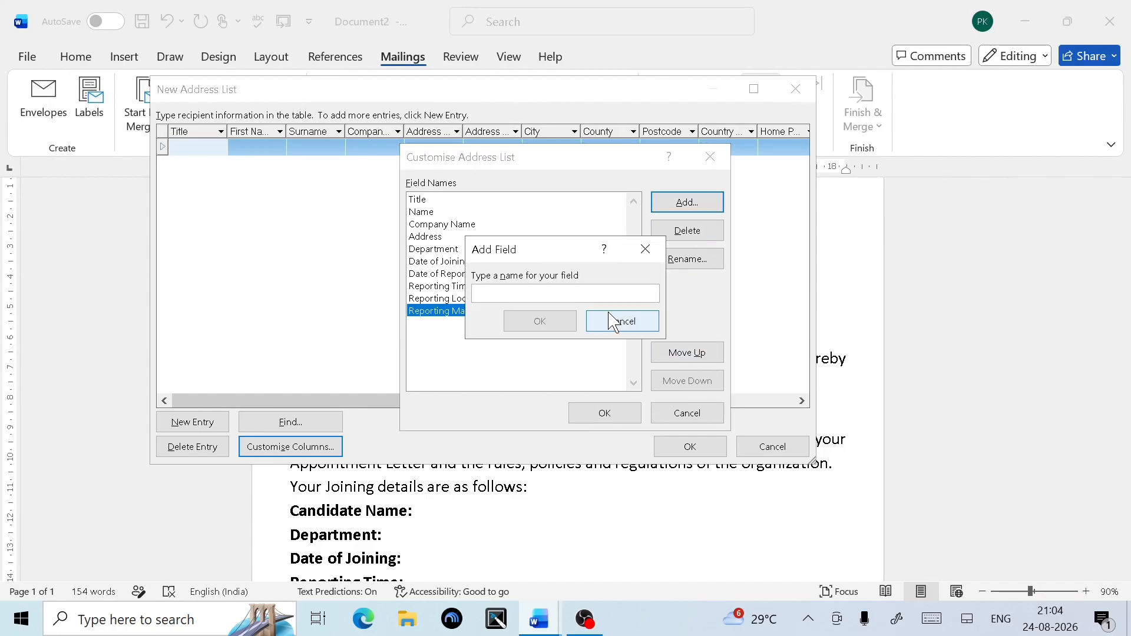
pyautogui.write('Emplo')
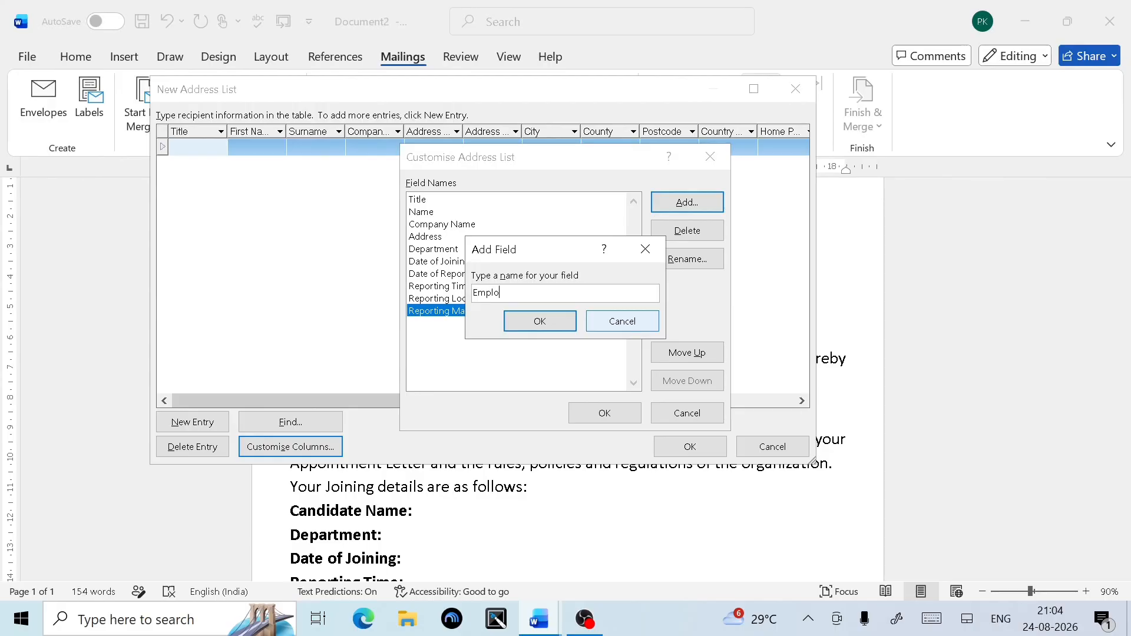
pyautogui.write('yee ID')
pyautogui.click(558, 325)
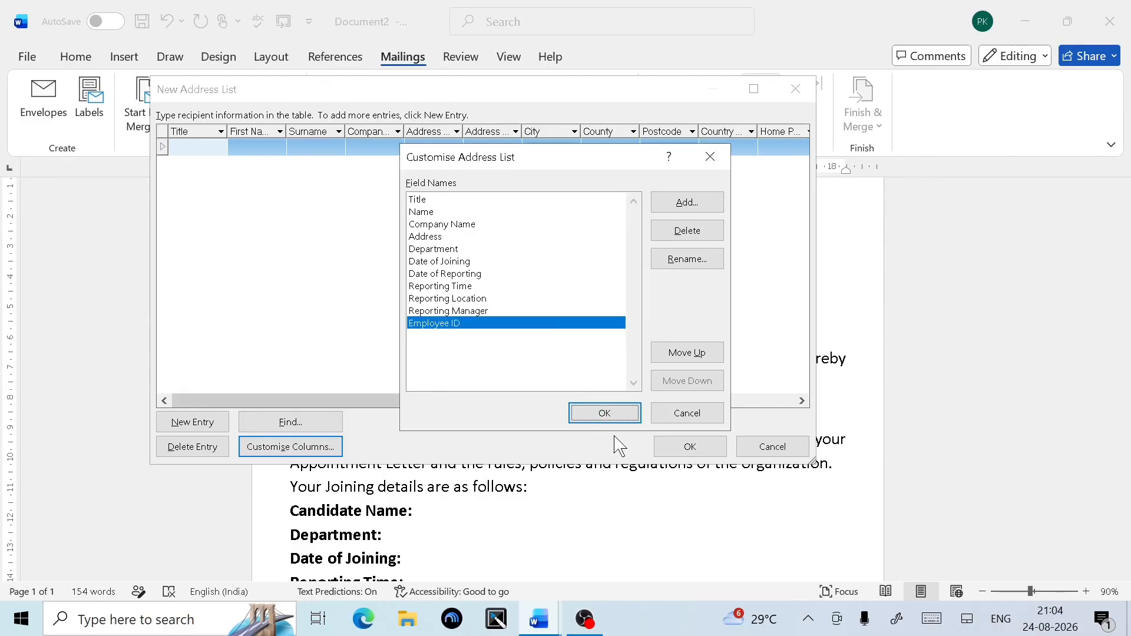
pyautogui.click(605, 412)
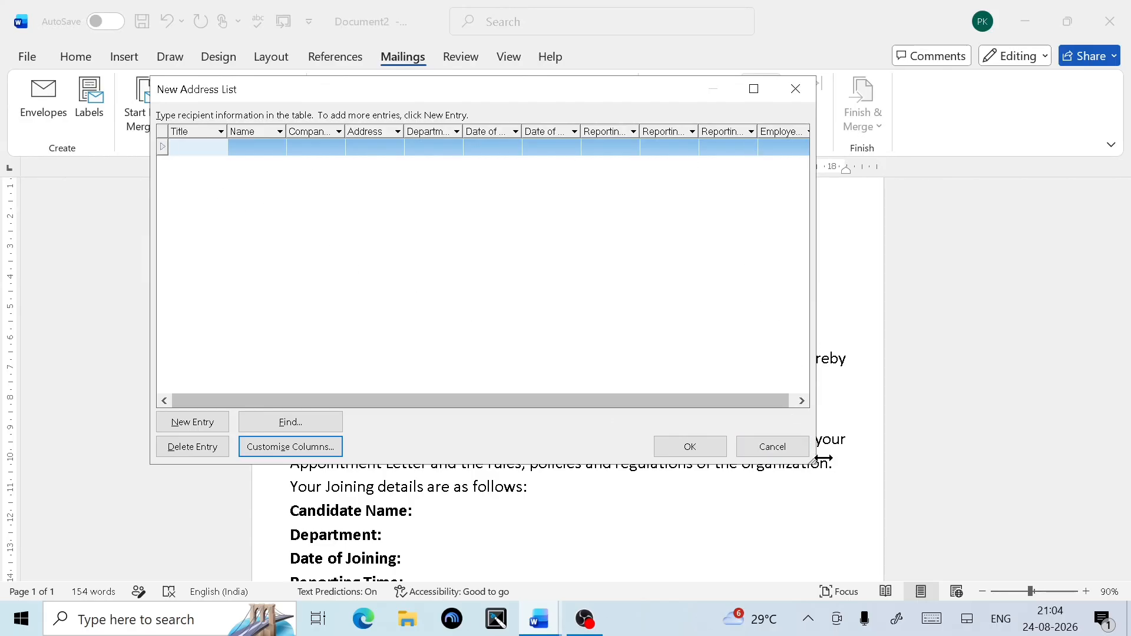
# - Enlarge the address list window and fill the first entry with title Mr., the recipient's name, company C T Z and the address
pyautogui.moveTo(810, 461); pyautogui.dragTo(998, 542)
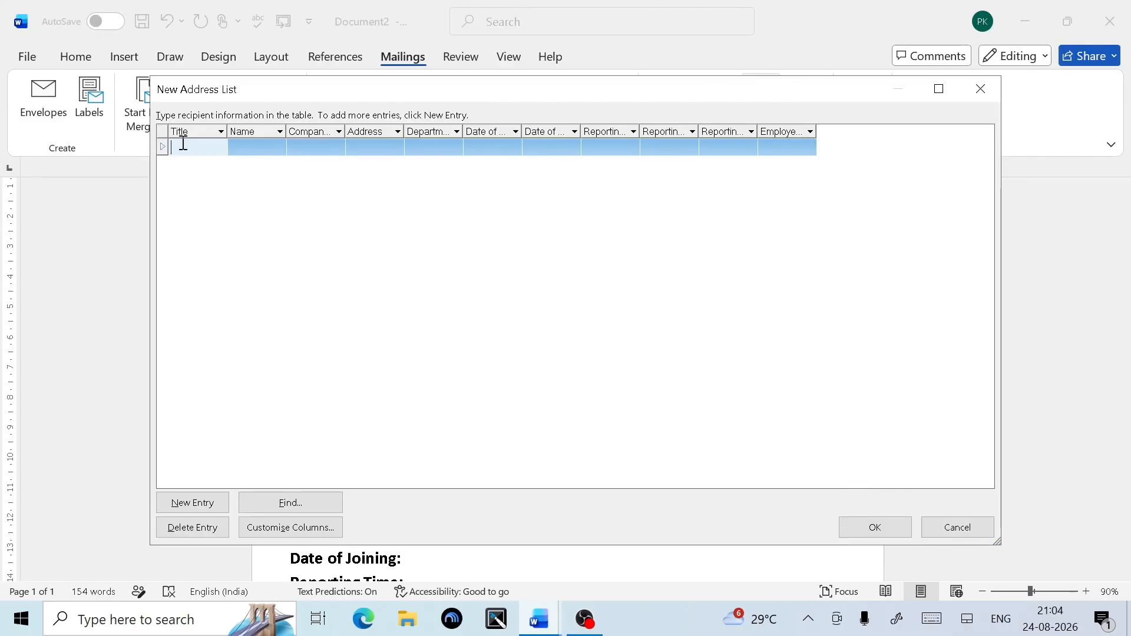
pyautogui.write('Mr.')
pyautogui.press('Tab')
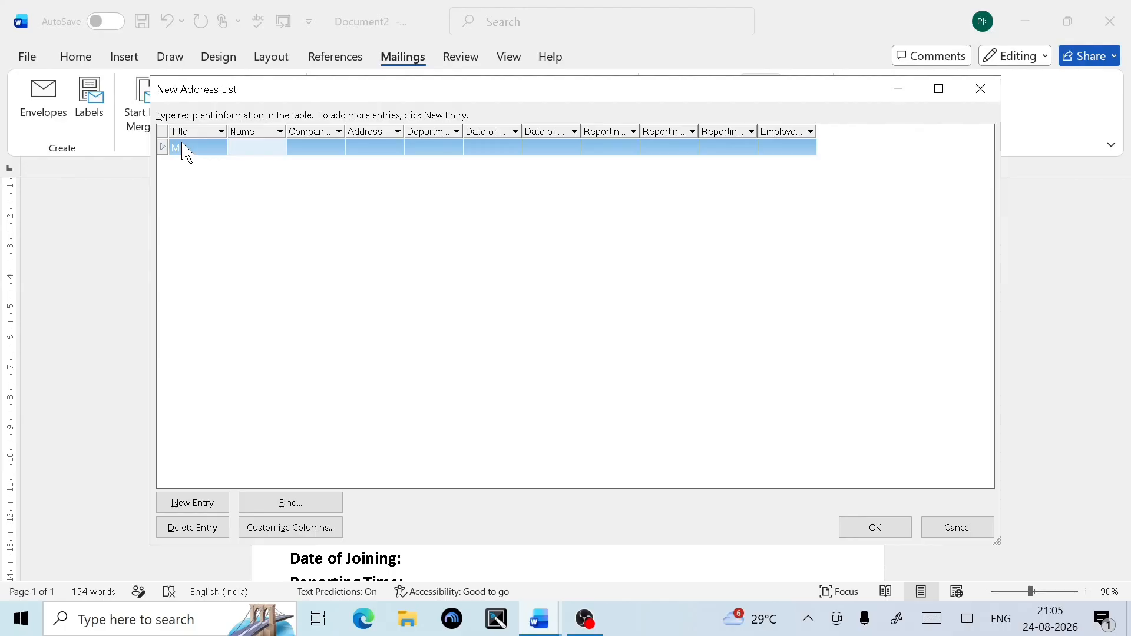
pyautogui.write('Anuj')
pyautogui.press('Tab')
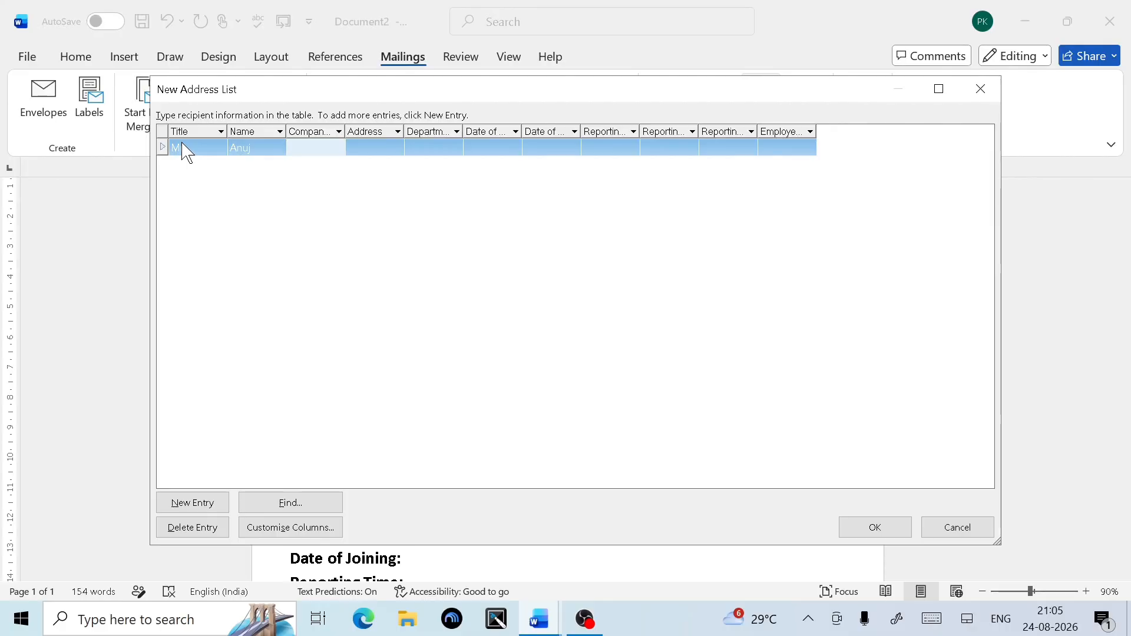
pyautogui.write('C T Z')
pyautogui.press('Tab')
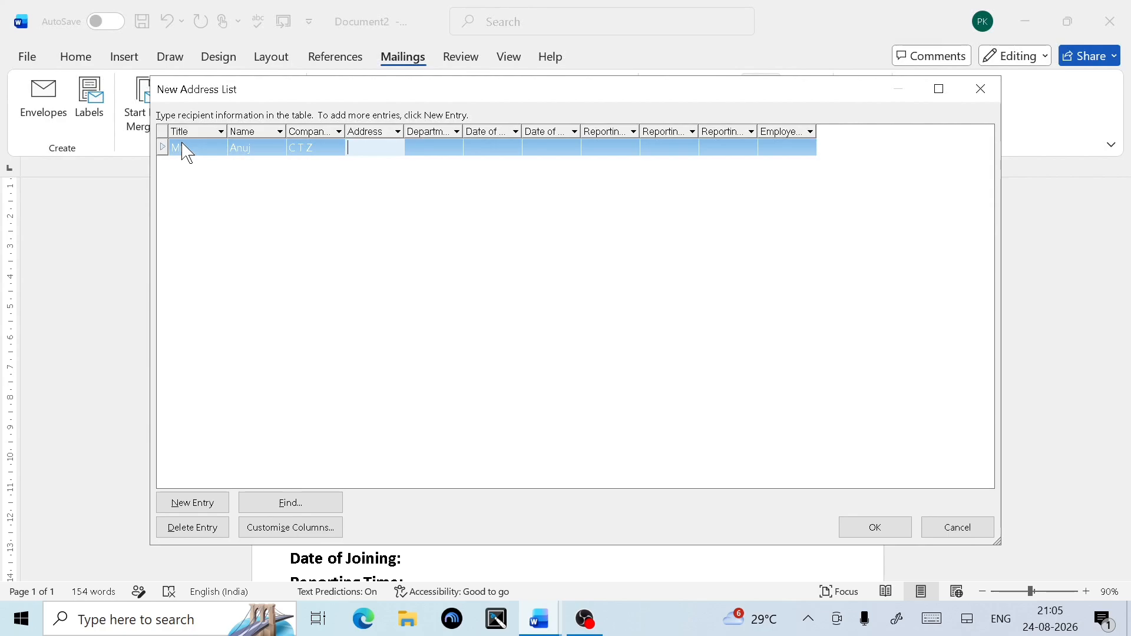
pyautogui.write('Chitrakoot')
pyautogui.press('Tab')
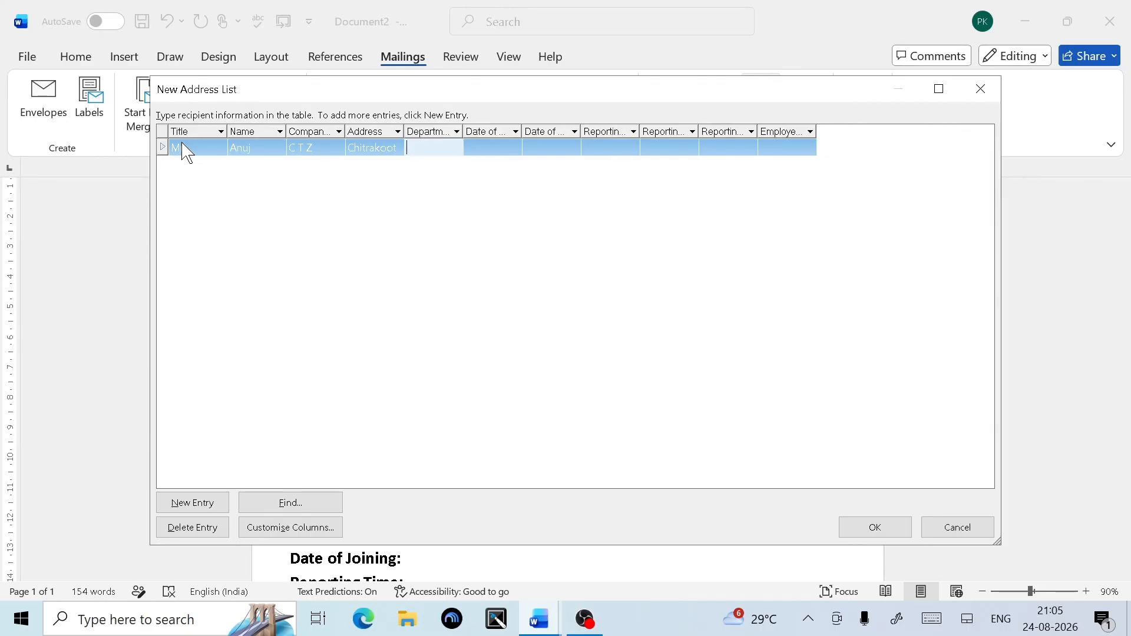
# - Enter Computer Teacher as the first recipient's department
pyautogui.write('Comp')
pyautogui.write('uter Tea')
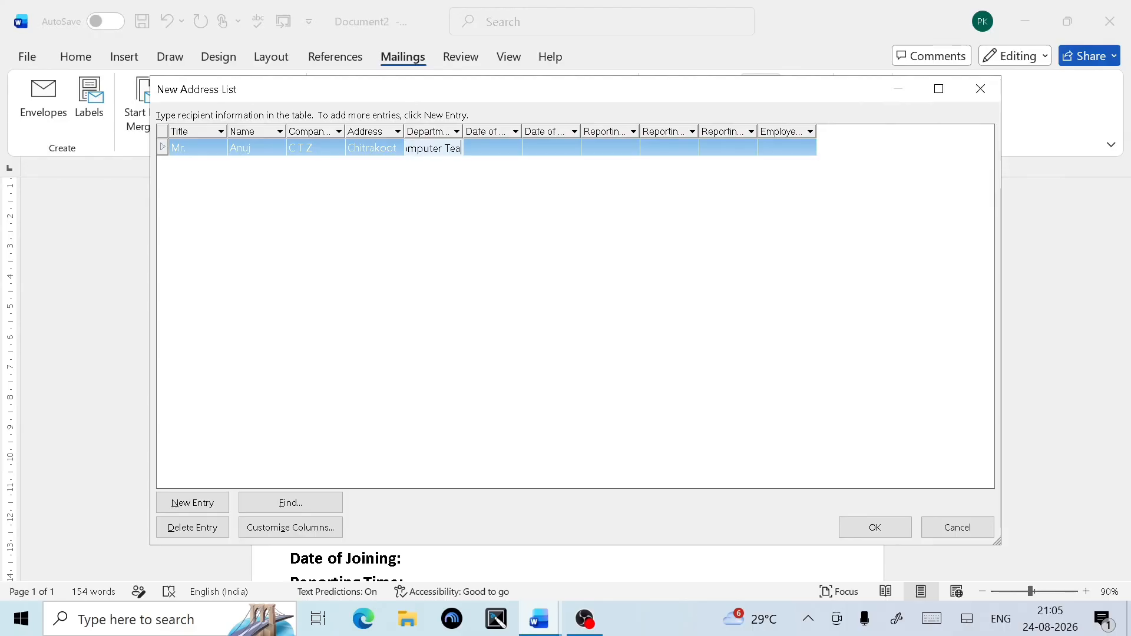
pyautogui.write('cher')
pyautogui.press('Tab')
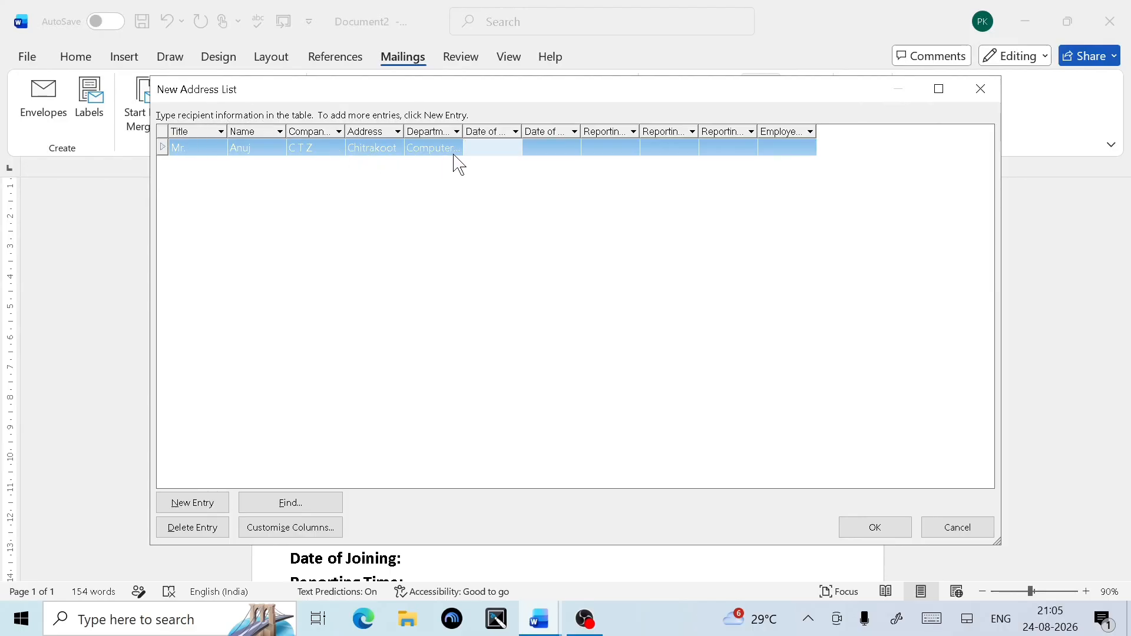
# - Widen the Date of Joining column and enter 25/08/2026 as the first recipient's date of joining and date of reporting
pyautogui.moveTo(521, 129); pyautogui.dragTo(673, 132)
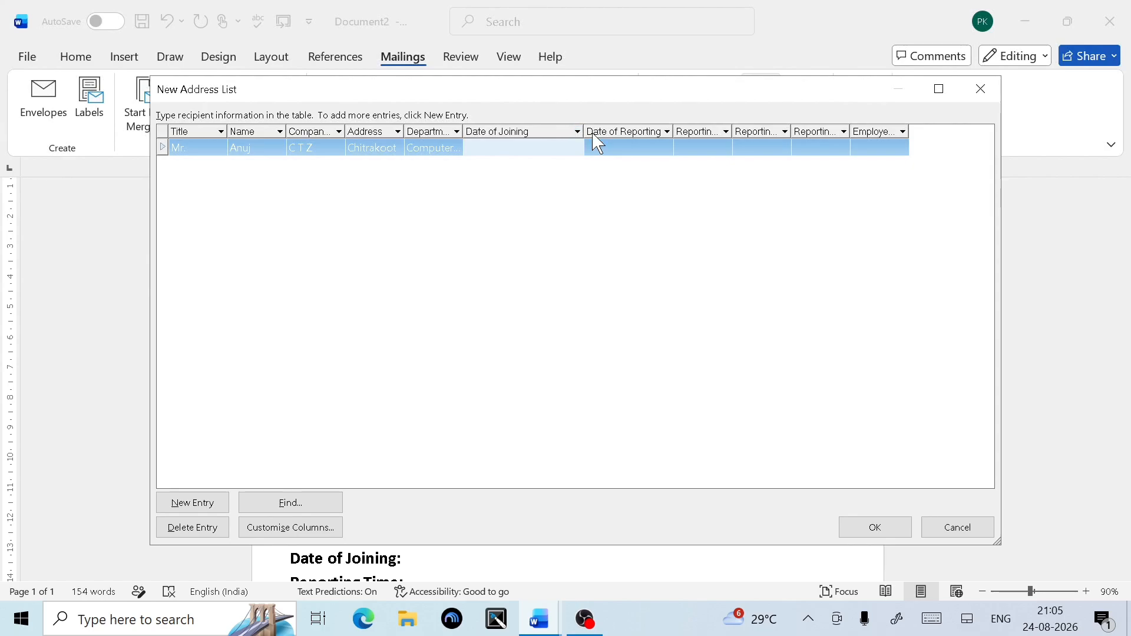
pyautogui.moveTo(582, 130); pyautogui.dragTo(556, 131)
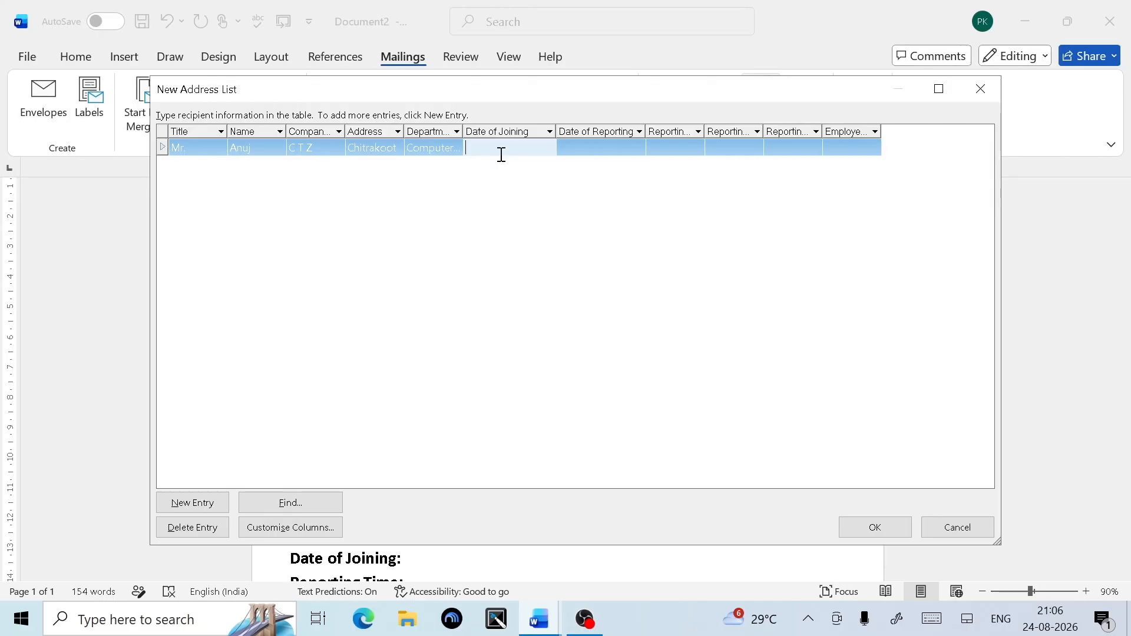
pyautogui.write('25/08/2026')
pyautogui.moveTo(534, 145); pyautogui.dragTo(458, 154)
pyautogui.hotkey('ctrl', 'c')
pyautogui.click(591, 149)
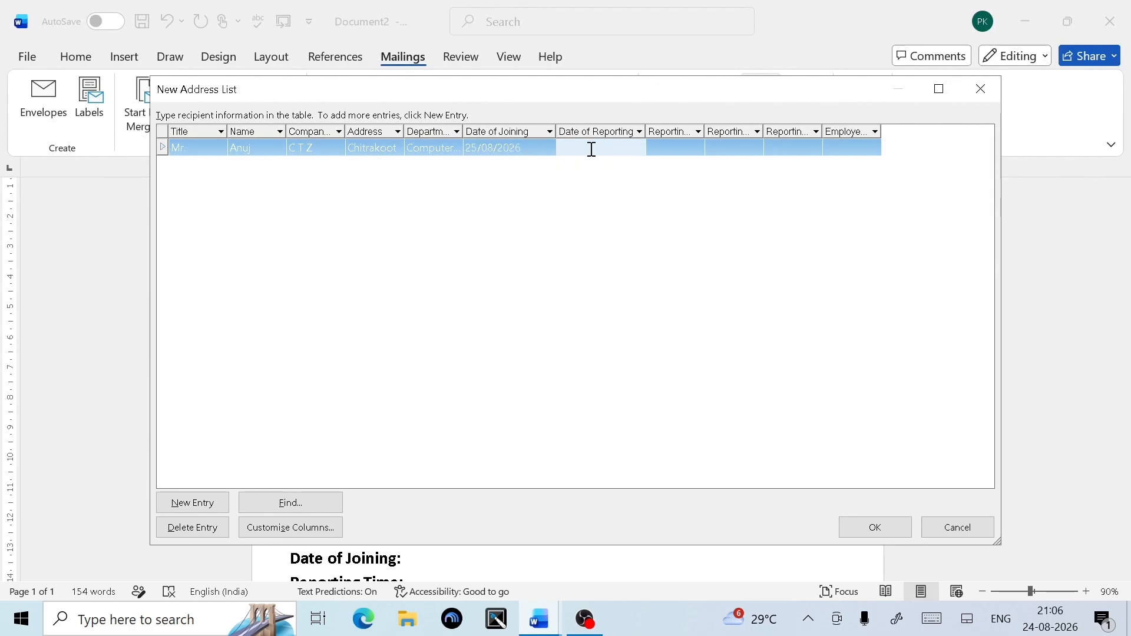
pyautogui.hotkey('ctrl', 'v')
# - Widen the Reporting Time column and enter 08:00AM as the first recipient's reporting time
pyautogui.moveTo(707, 130); pyautogui.dragTo(729, 130)
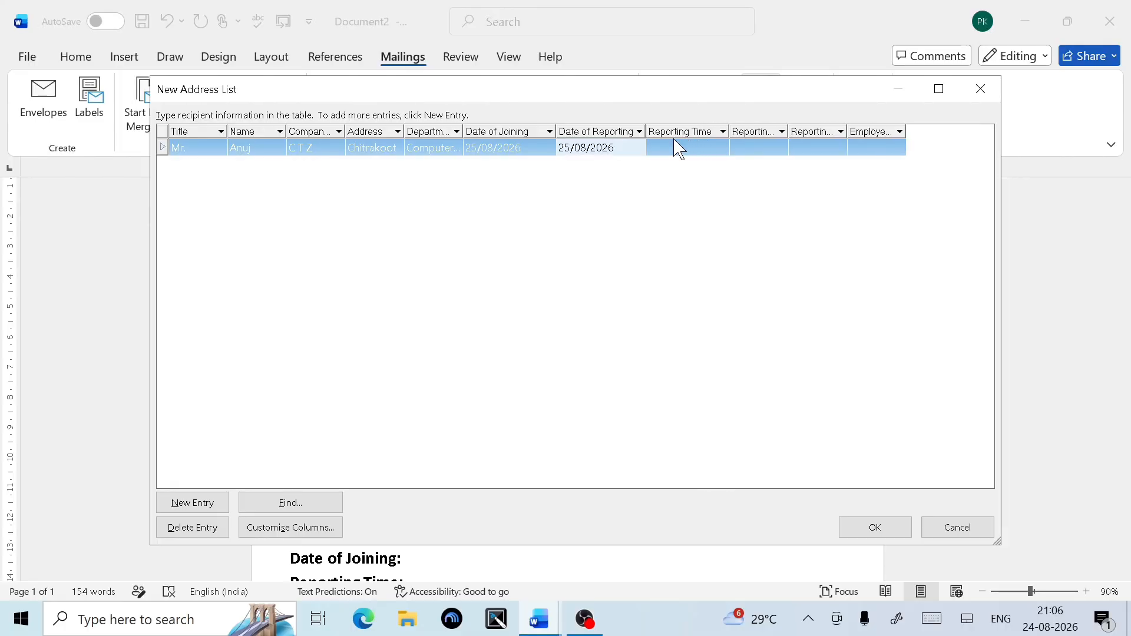
pyautogui.click(679, 149)
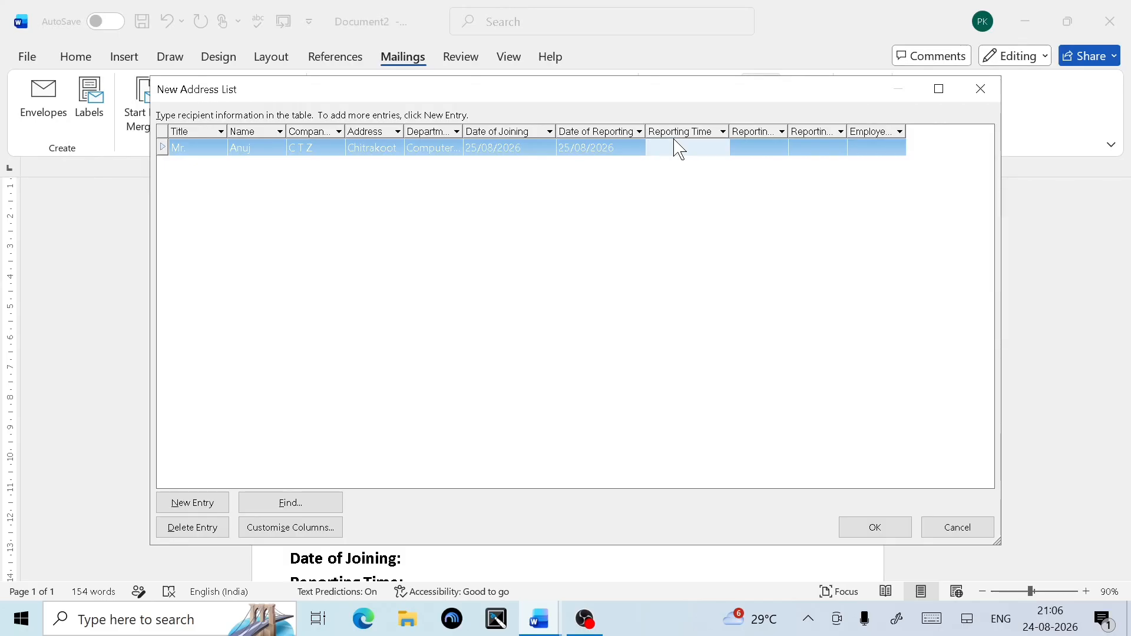
pyautogui.write('08:00AP')
pyautogui.press('BackSpace')
pyautogui.write('m')
pyautogui.press('BackSpace')
pyautogui.write('M')
# - Widen the Reporting Location and Reporting Manager columns and enter Chitrakoot as the first recipient's reporting location
pyautogui.click(808, 135)
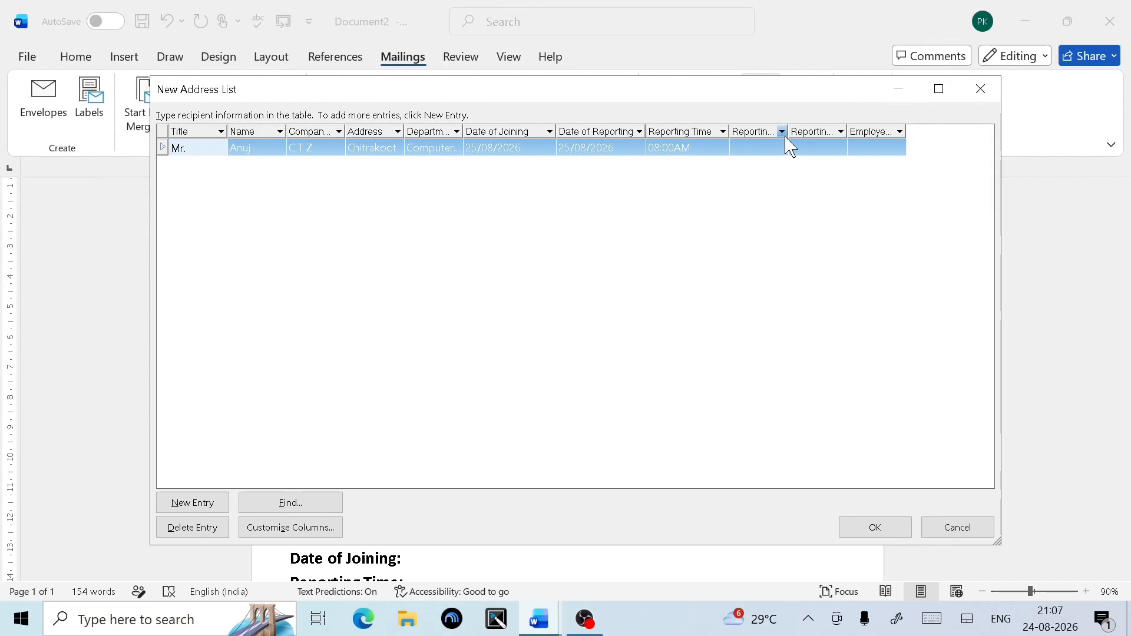
pyautogui.moveTo(788, 130); pyautogui.dragTo(819, 131)
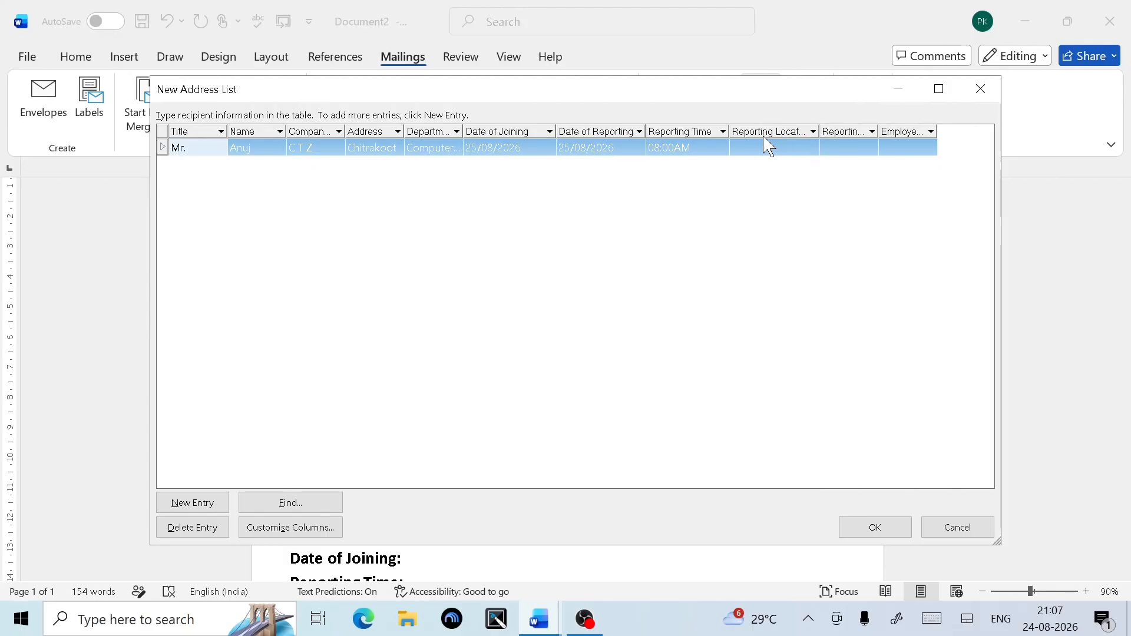
pyautogui.click(795, 147)
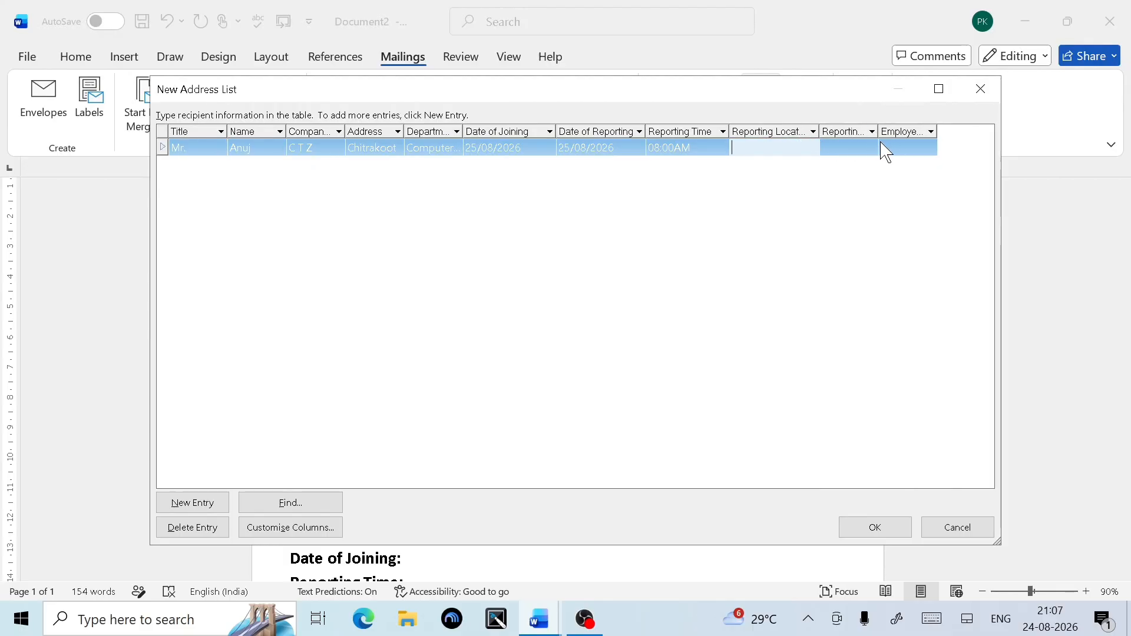
pyautogui.click(886, 132)
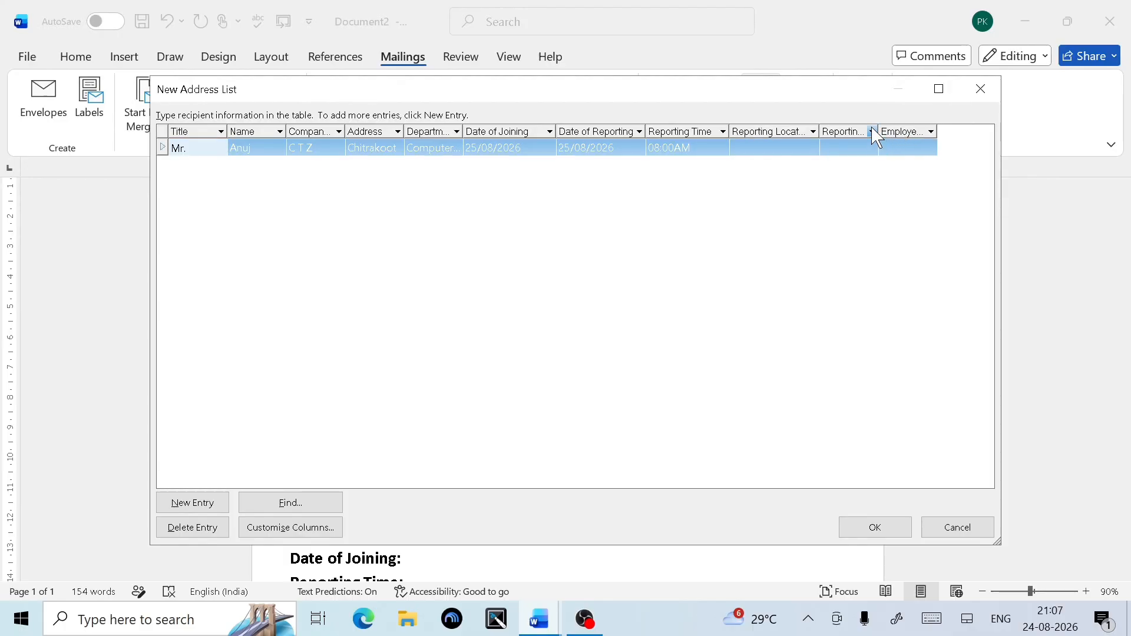
pyautogui.moveTo(878, 131); pyautogui.dragTo(899, 132)
pyautogui.click(758, 145)
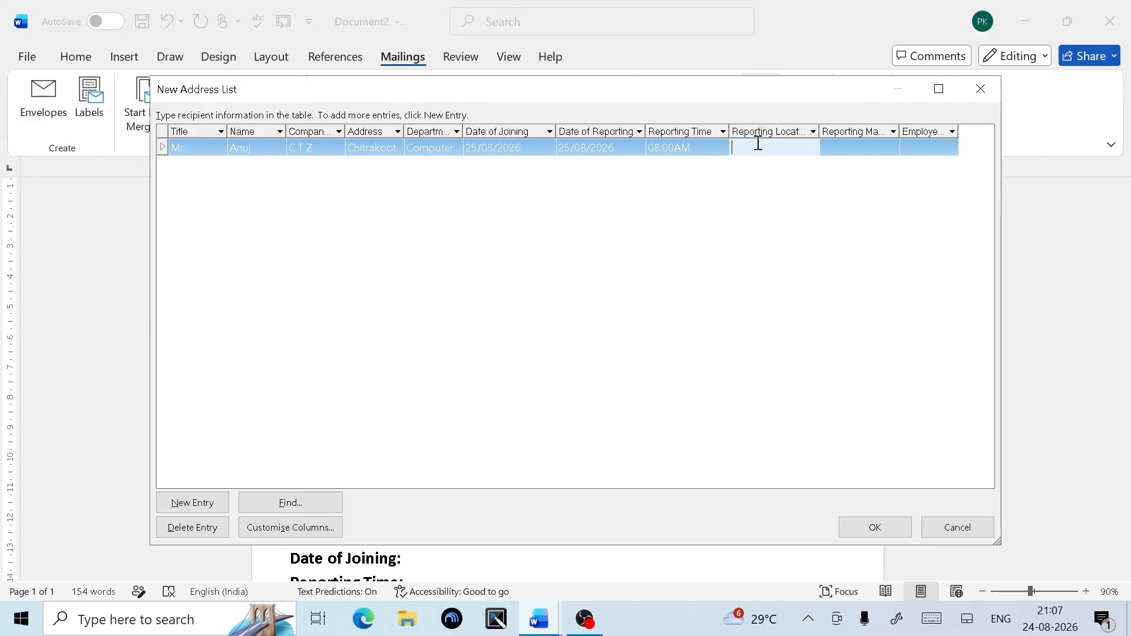
pyautogui.write('Chitrakoot')
pyautogui.press('Tab')
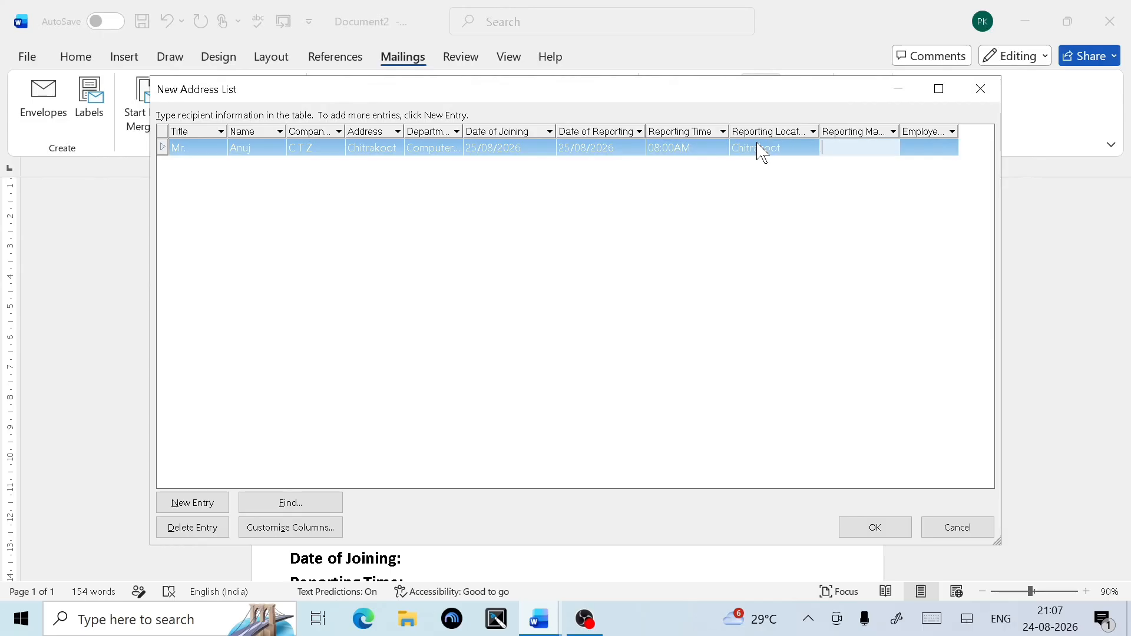
# - Complete the first entry with the reporting manager's full name and the employee ID, and start a second entry
pyautogui.write('Neeraj S')
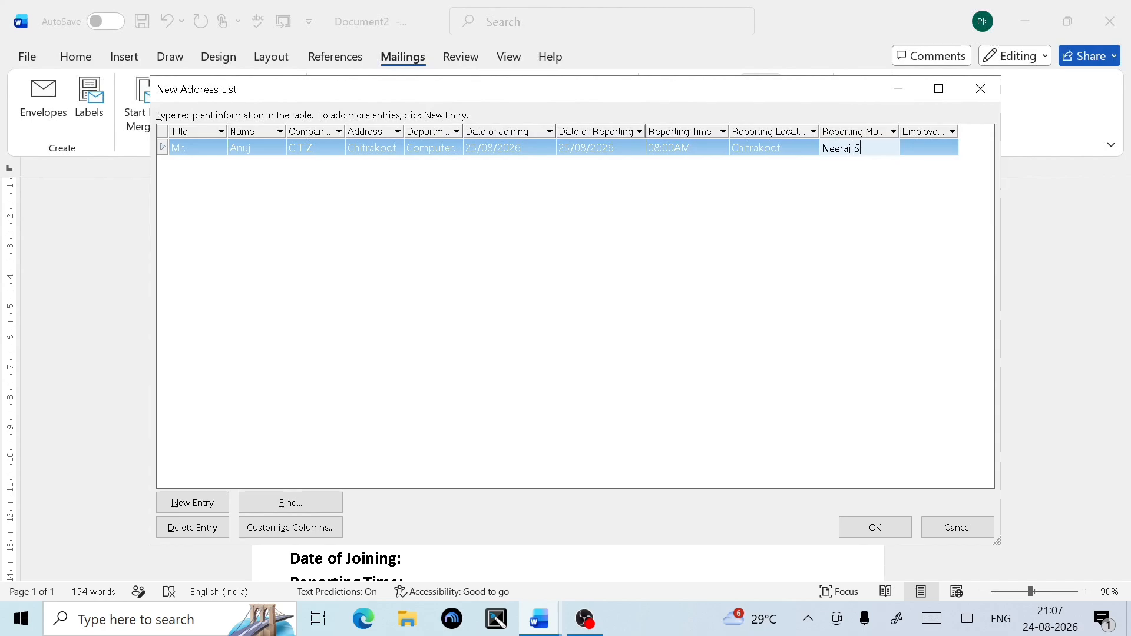
pyautogui.write('ingh')
pyautogui.press('Tab')
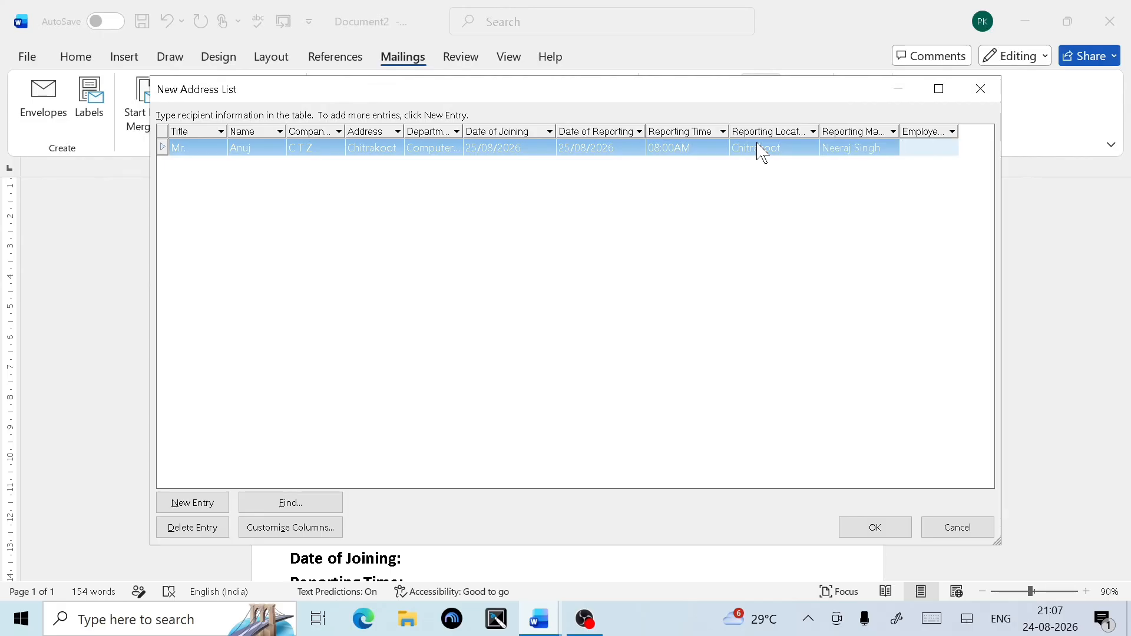
pyautogui.write('CTZ4585')
pyautogui.press('Tab')
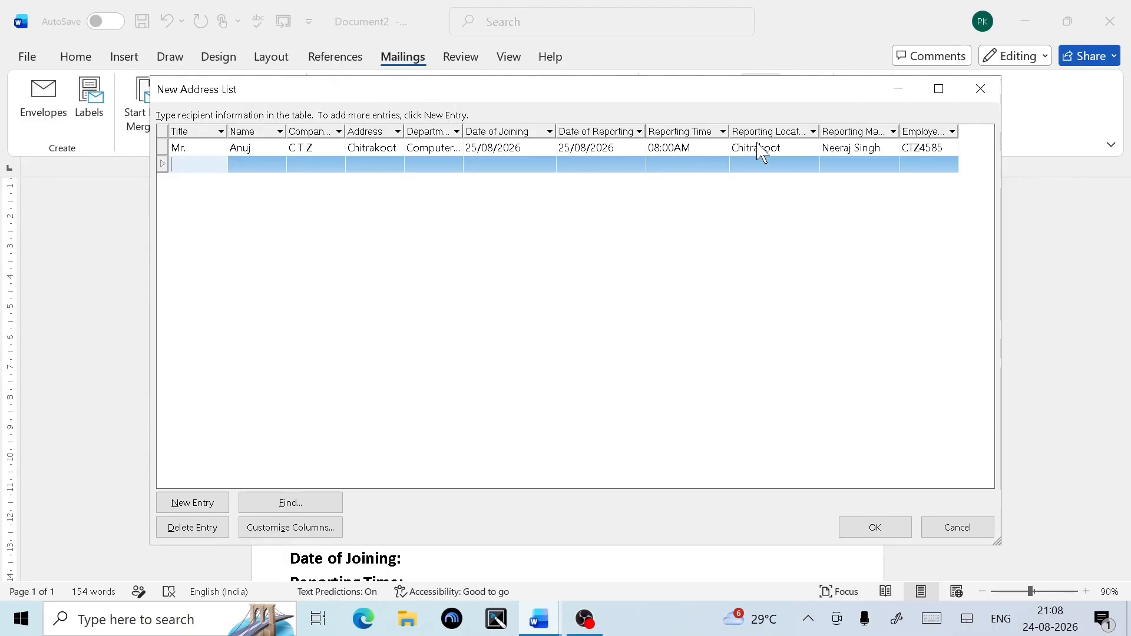
# - Fill the second entry with title Mr., the recipient's name, company C T Z and the address
pyautogui.write('Mr.')
pyautogui.press('Tab')
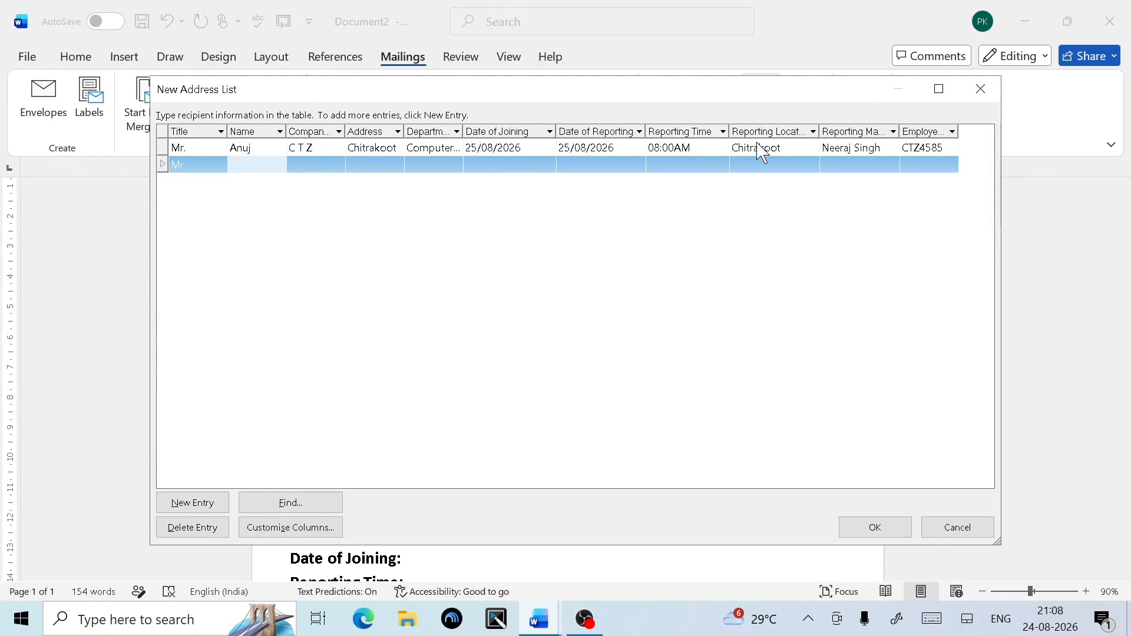
pyautogui.write('Bala')
pyautogui.press('BackSpace')
pyautogui.write('ram')
pyautogui.press('Tab')
pyautogui.write('C')
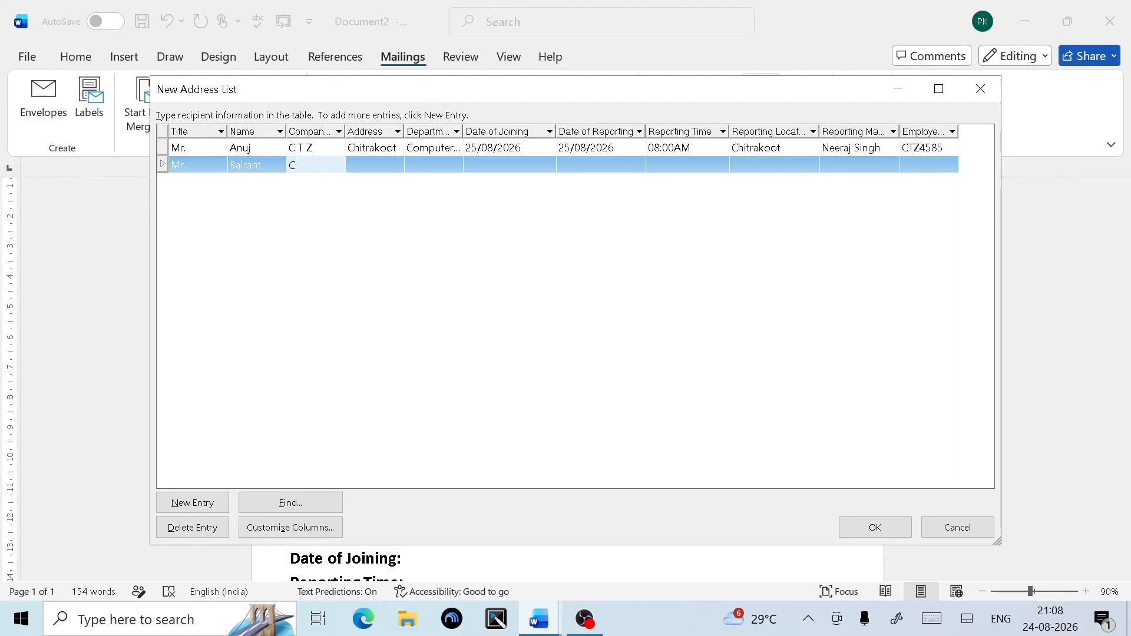
pyautogui.write(' T Z')
pyautogui.press('Tab')
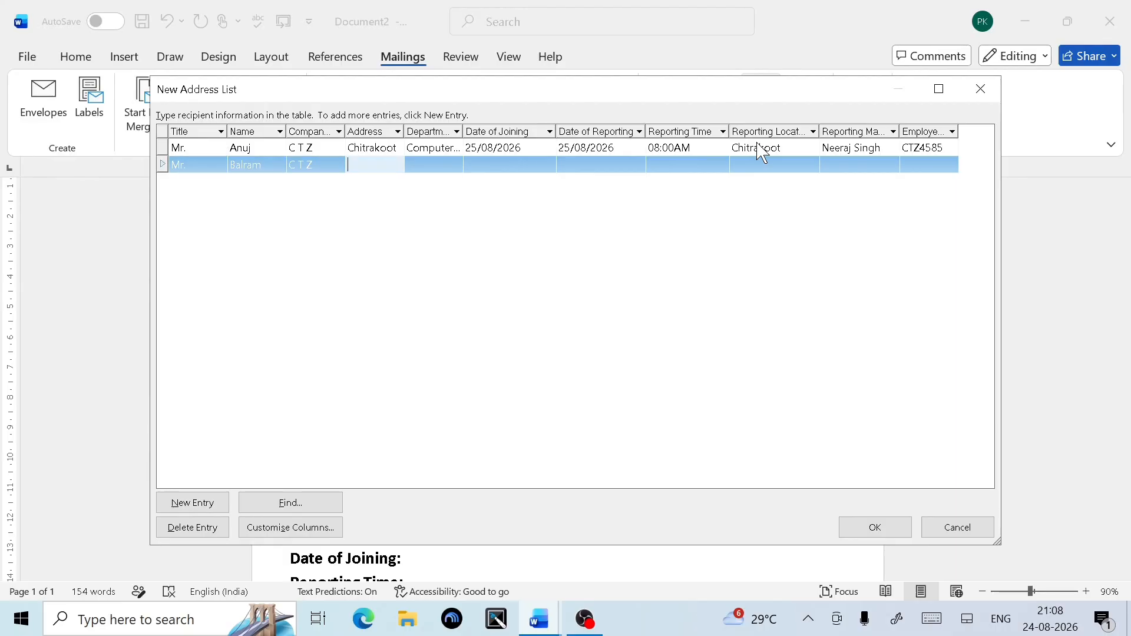
pyautogui.write('Chitrakoot')
pyautogui.press('Tab')
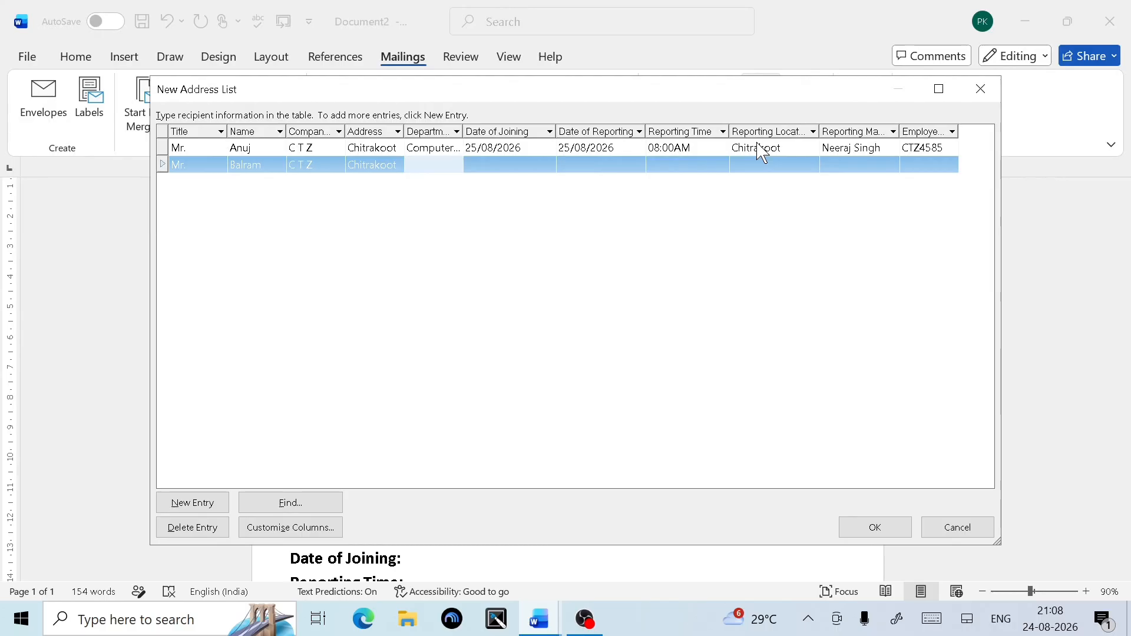
# - Enter Computer Teacher as the second recipient's department
pyautogui.write('Compu')
pyautogui.write('ter')
pyautogui.write(' Teac')
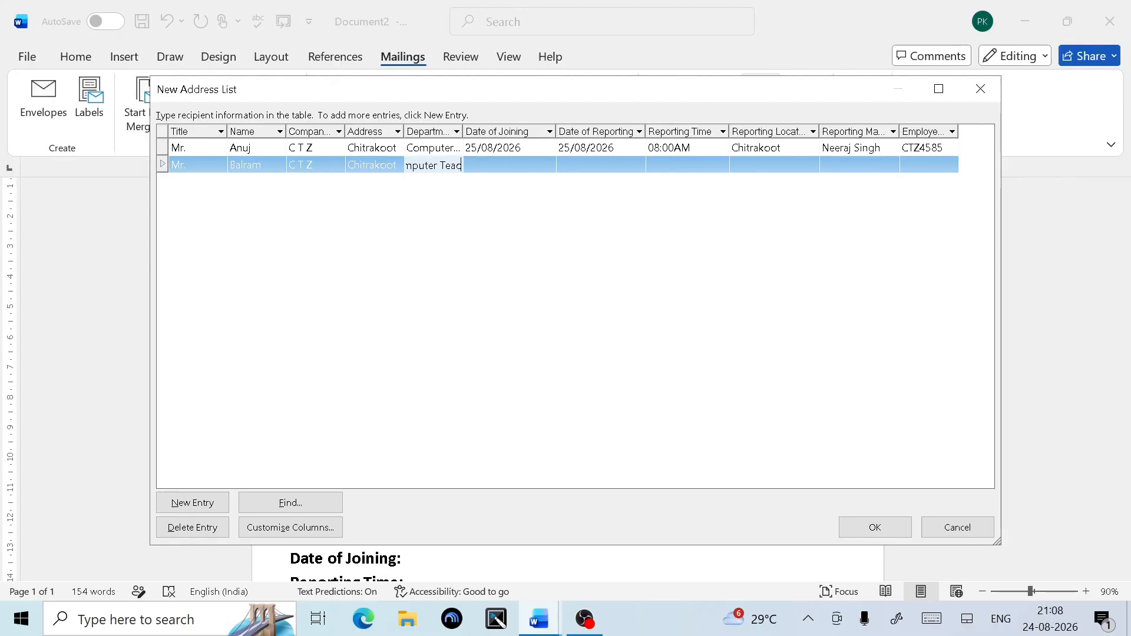
pyautogui.write('her')
pyautogui.press('Tab')
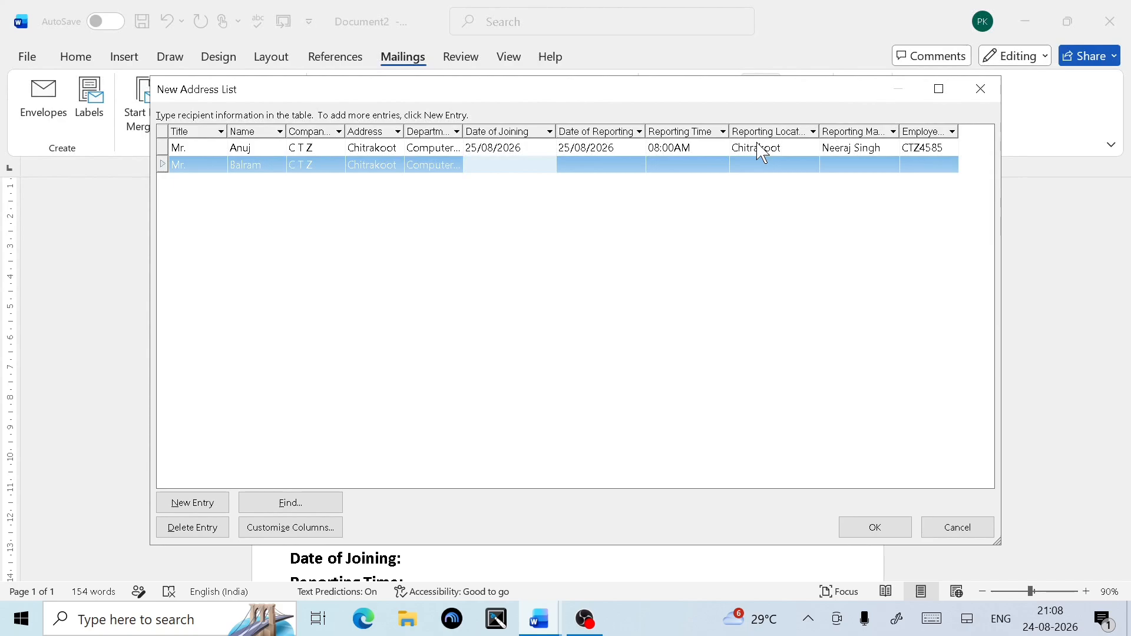
# - Enter 25/08/2026 as the second recipient's date of joining and copy it into the date of reporting
pyautogui.write('25/08/2026')
pyautogui.moveTo(526, 165); pyautogui.dragTo(448, 174)
pyautogui.hotkey('ctrl', 'c')
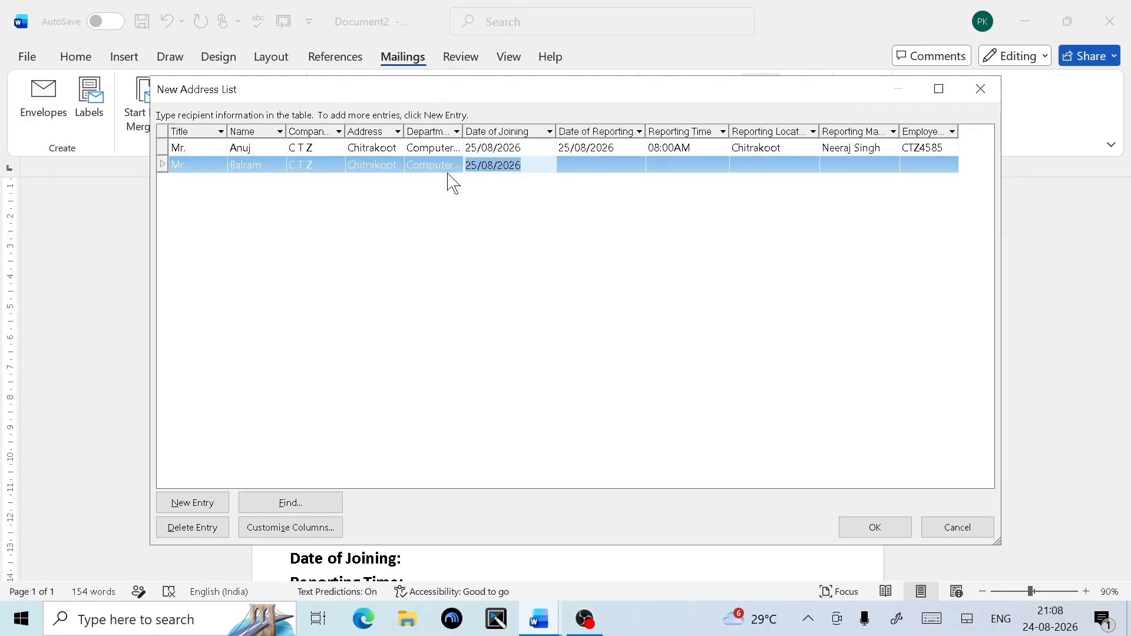
pyautogui.click(576, 166)
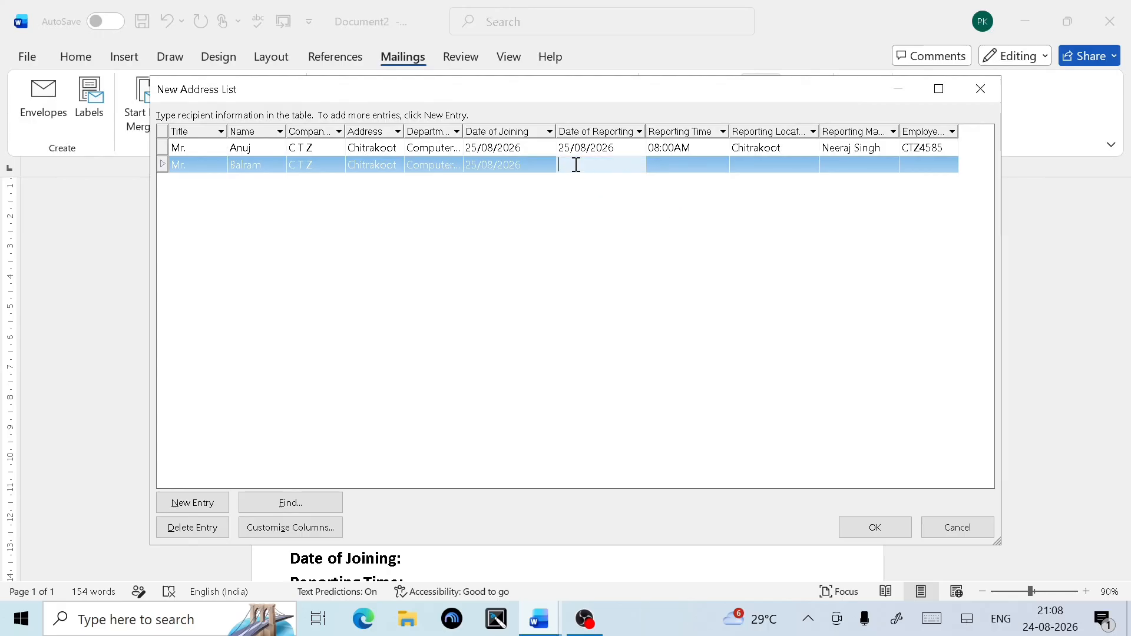
pyautogui.hotkey('ctrl', 'v')
# - Copy the reporting time 08:00AM and the reporting location from the first entry into the second entry
pyautogui.click(671, 164)
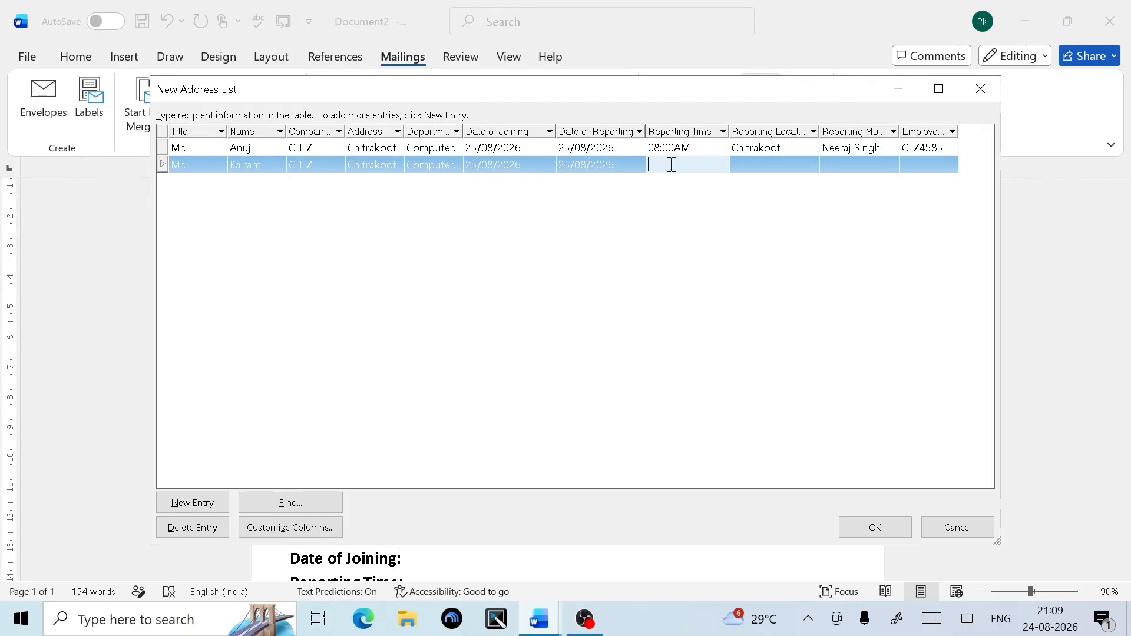
pyautogui.click(700, 151)
pyautogui.moveTo(700, 151); pyautogui.dragTo(653, 152)
pyautogui.hotkey('ctrl', 'c')
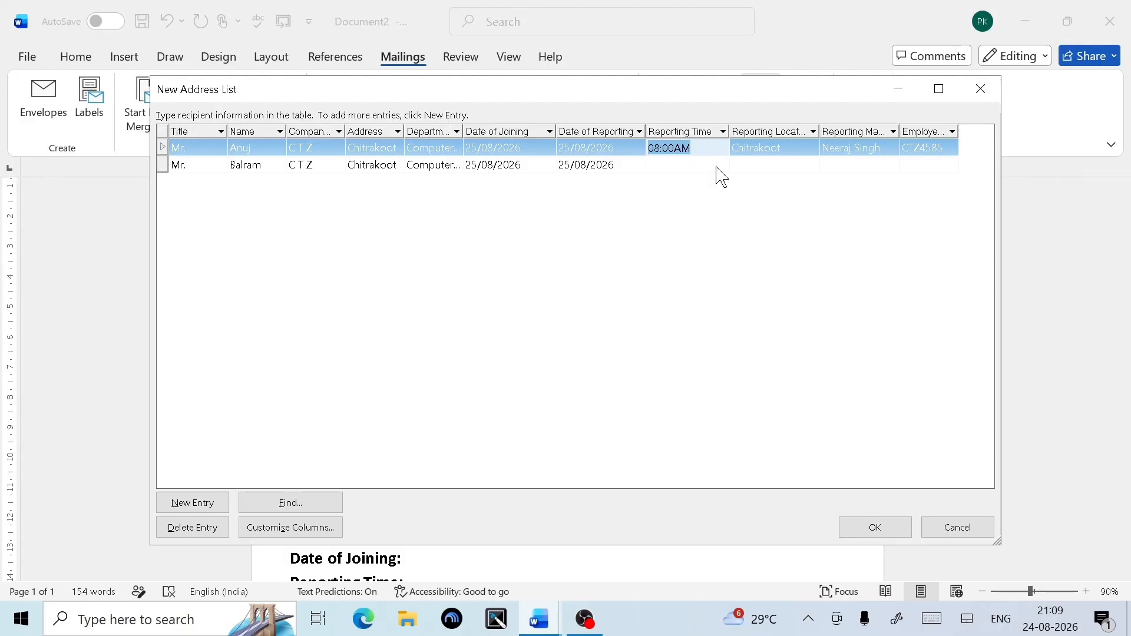
pyautogui.click(662, 165)
pyautogui.hotkey('ctrl', 'v')
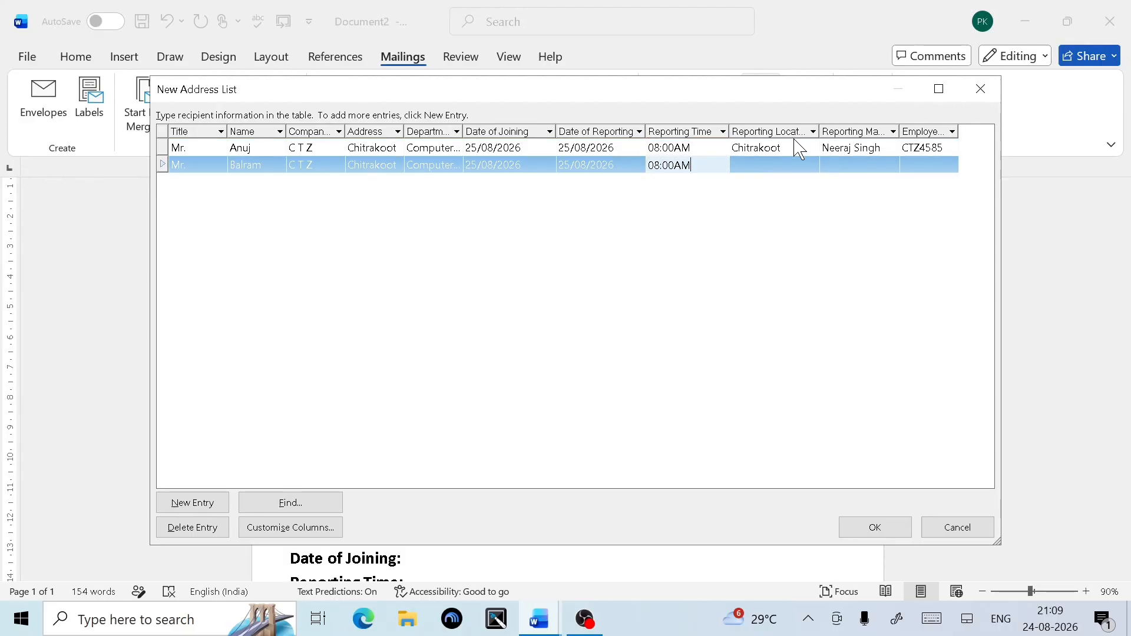
pyautogui.moveTo(799, 150); pyautogui.dragTo(735, 162)
pyautogui.hotkey('ctrl', 'c')
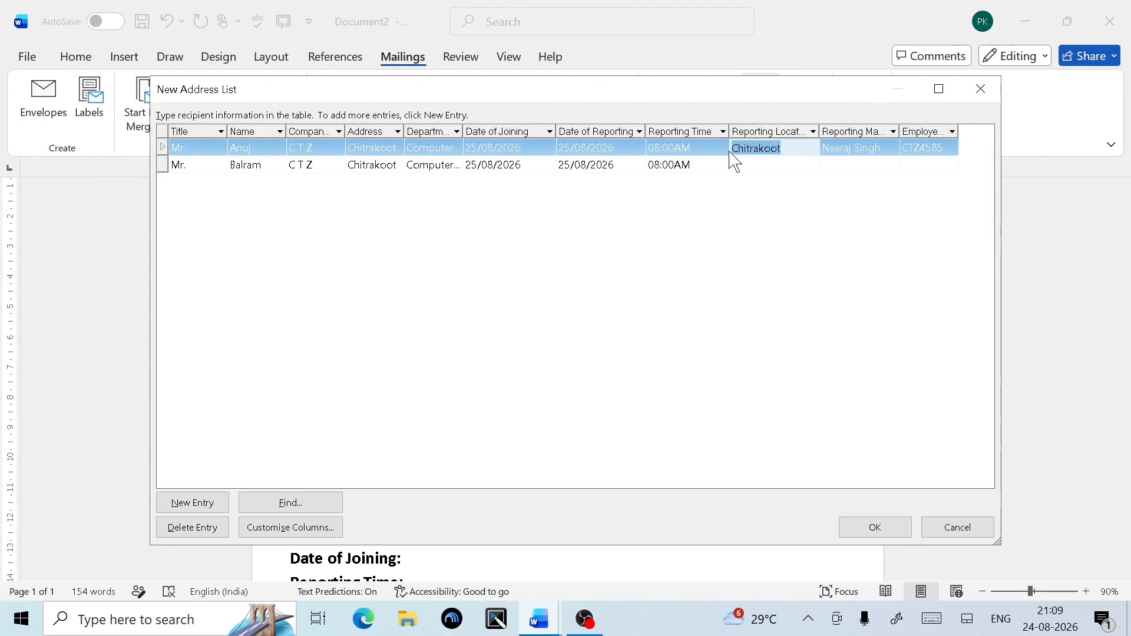
pyautogui.click(759, 163)
pyautogui.hotkey('ctrl', 'v')
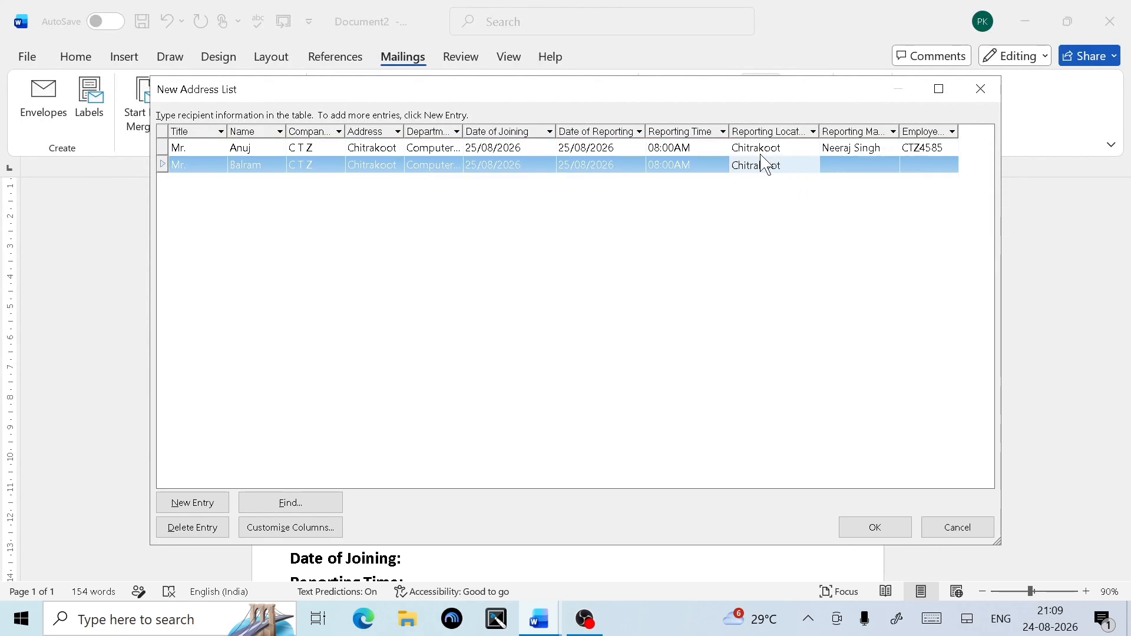
# - Copy the reporting manager's name and the employee ID from the first entry into the second, and change the ID's ending
pyautogui.moveTo(883, 149); pyautogui.dragTo(828, 149)
pyautogui.hotkey('ctrl', 'c')
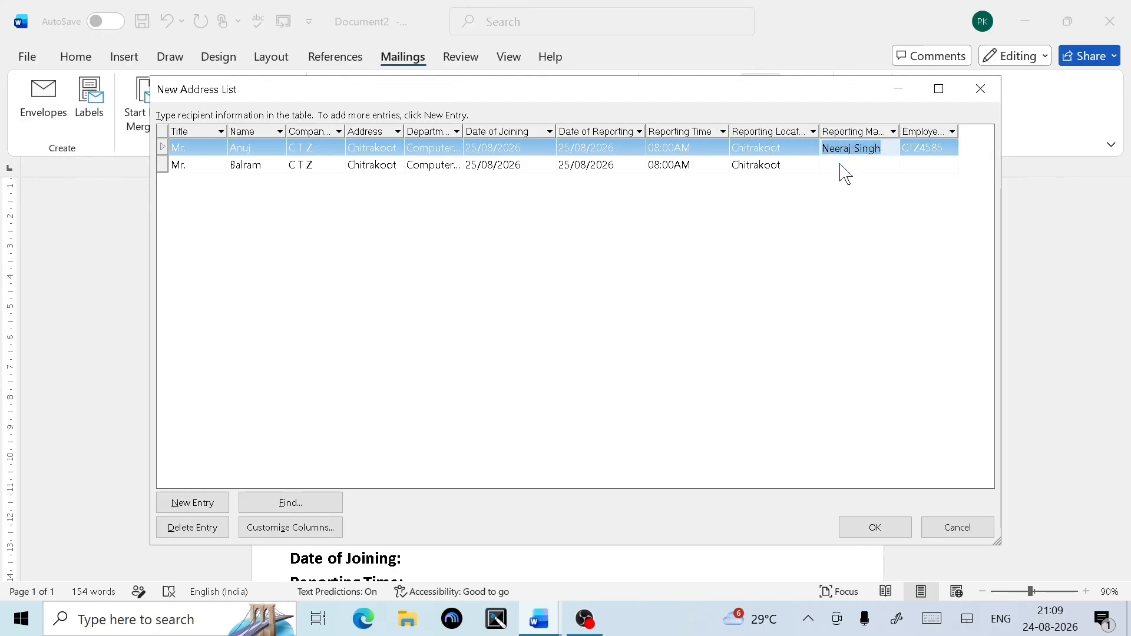
pyautogui.click(841, 164)
pyautogui.hotkey('ctrl', 'v')
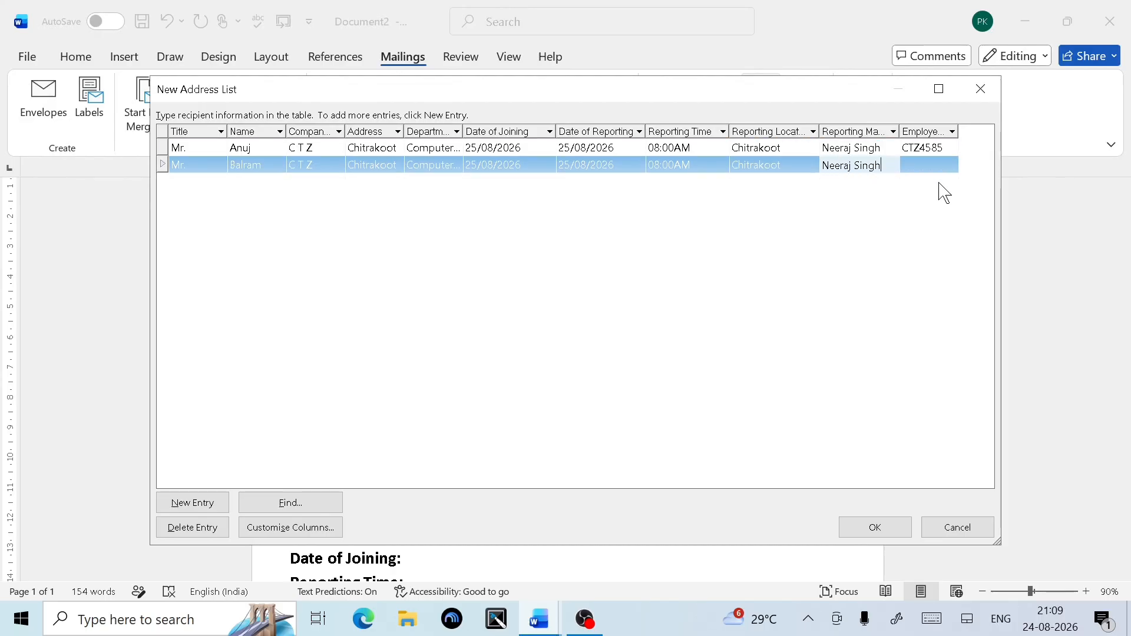
pyautogui.click(948, 148)
pyautogui.hotkey('ctrl', 'c')
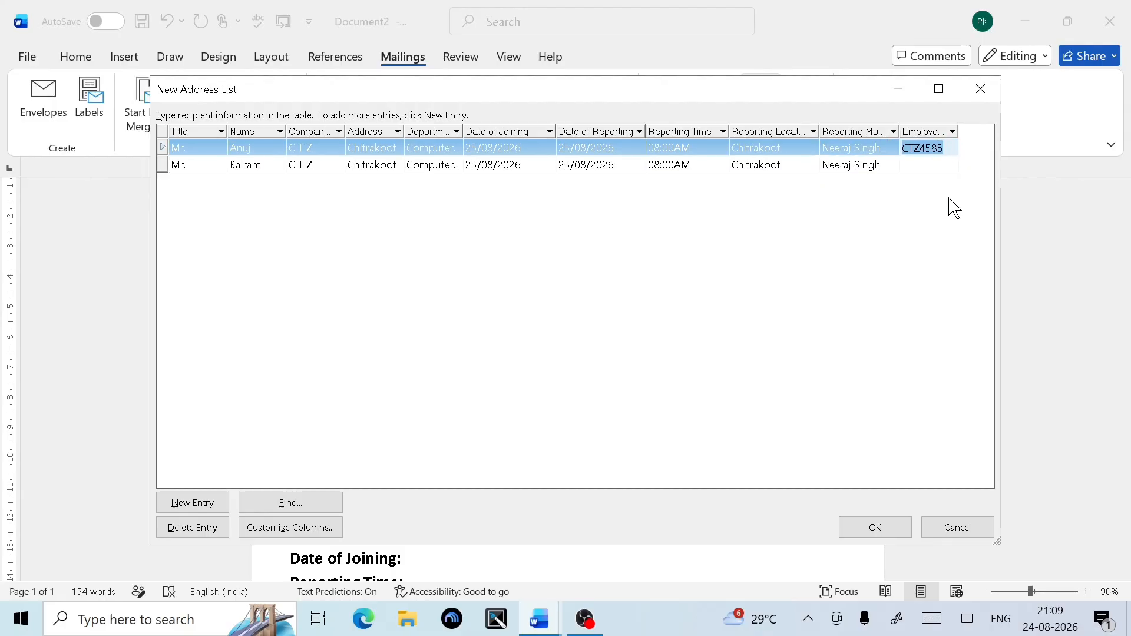
pyautogui.click(934, 164)
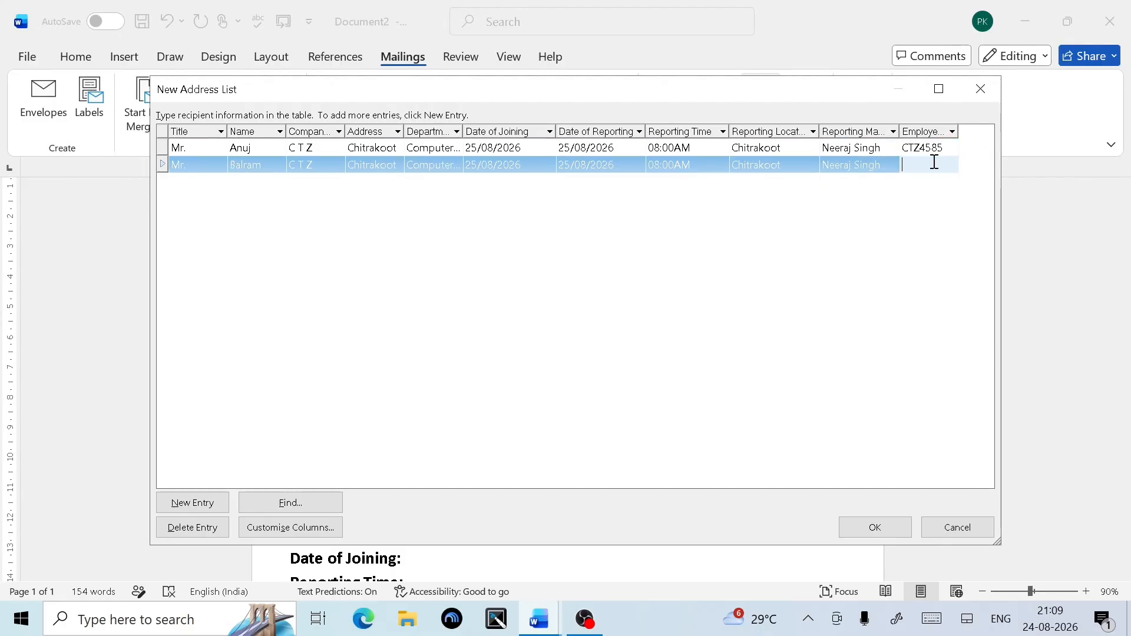
pyautogui.hotkey('ctrl', 'v')
pyautogui.press('BackSpace')
pyautogui.press('Tab')
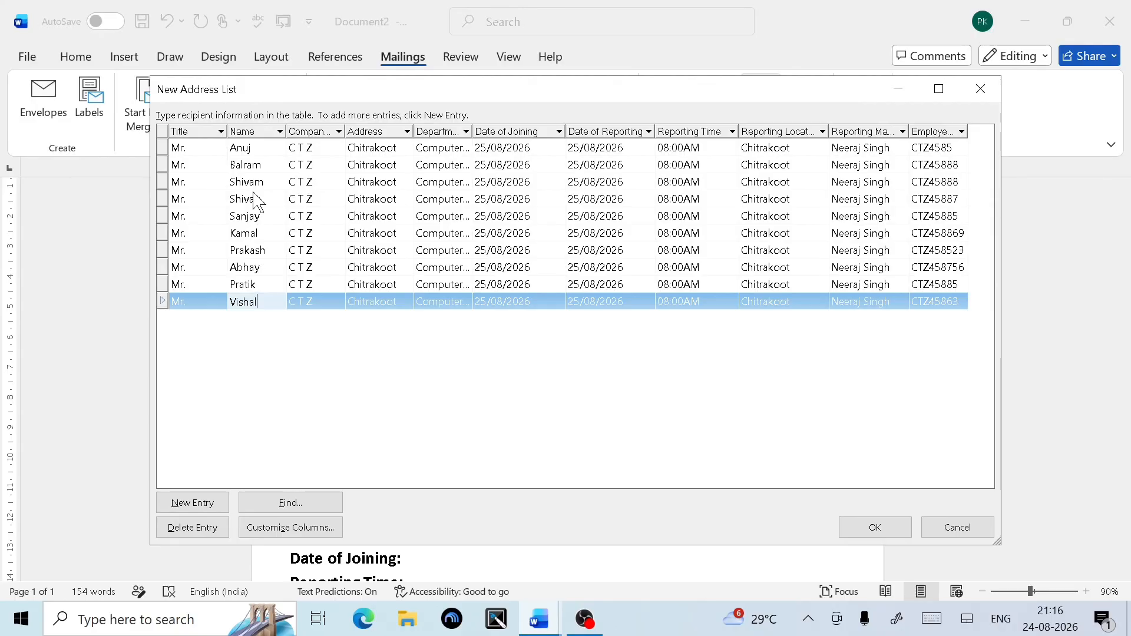
# - Accept the finished recipient list and save it on the Desktop as Emplist
pyautogui.click(495, 335)
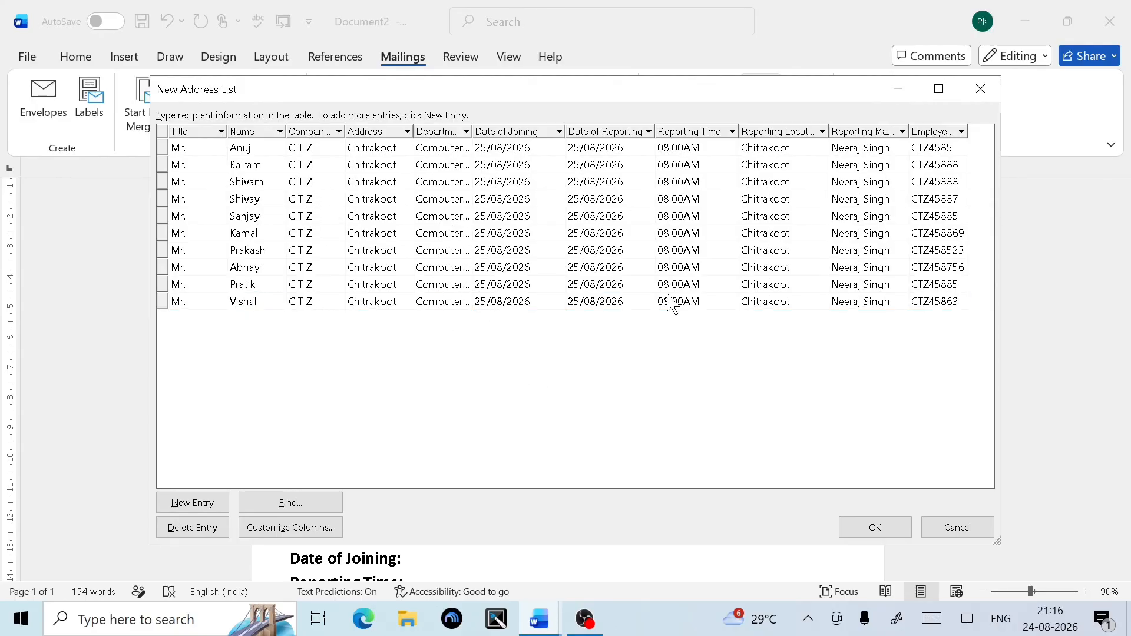
pyautogui.click(886, 528)
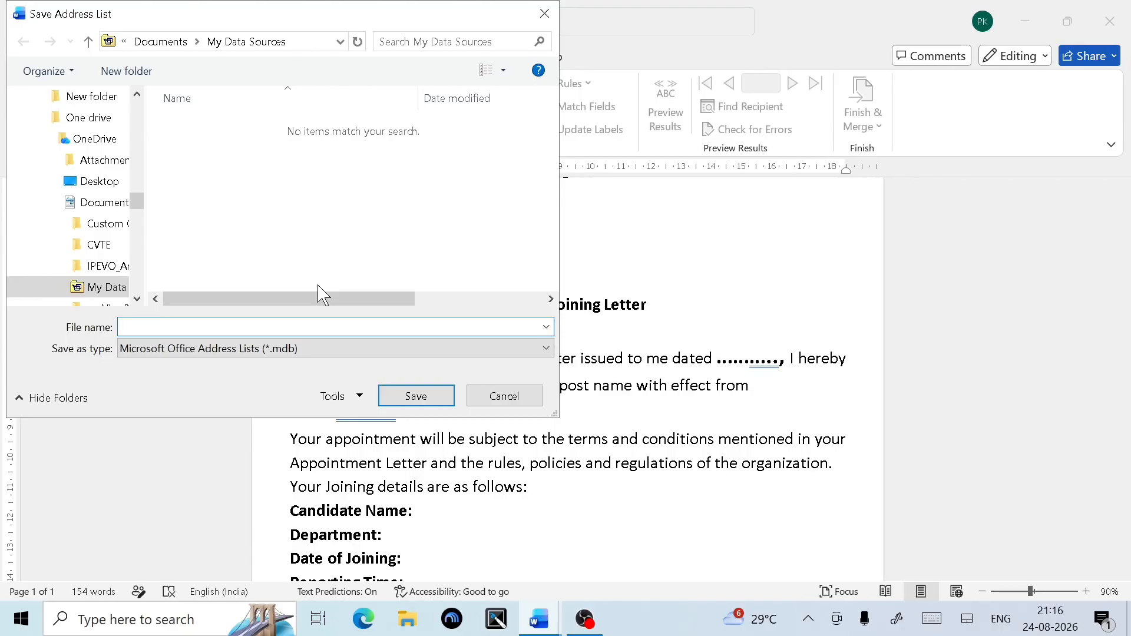
pyautogui.write('Emplist')
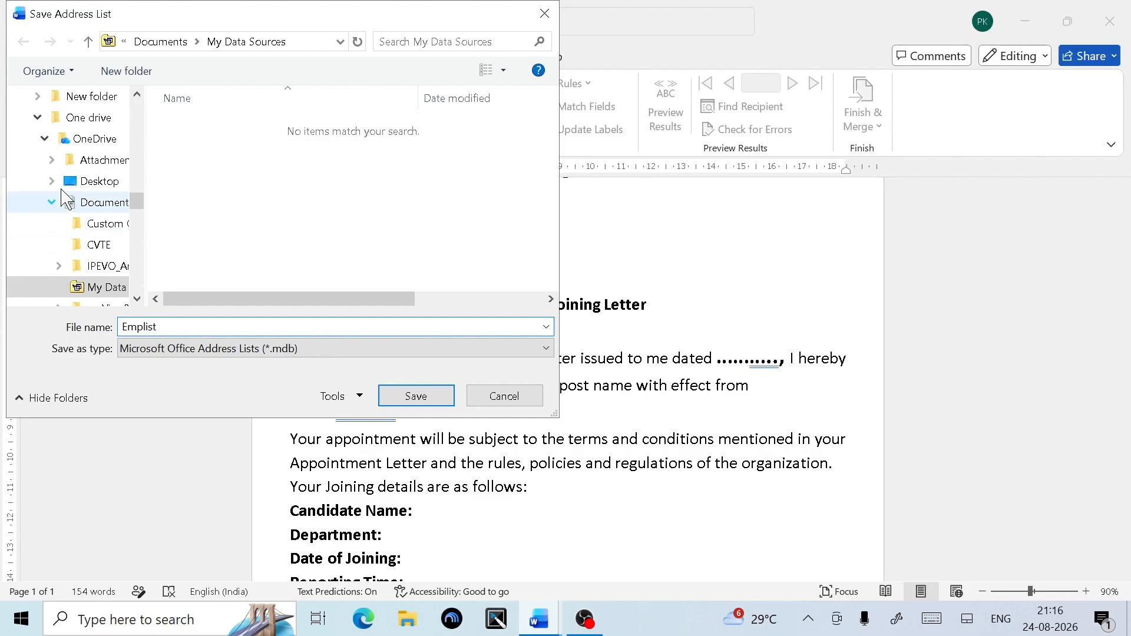
pyautogui.click(97, 160)
pyautogui.click(96, 181)
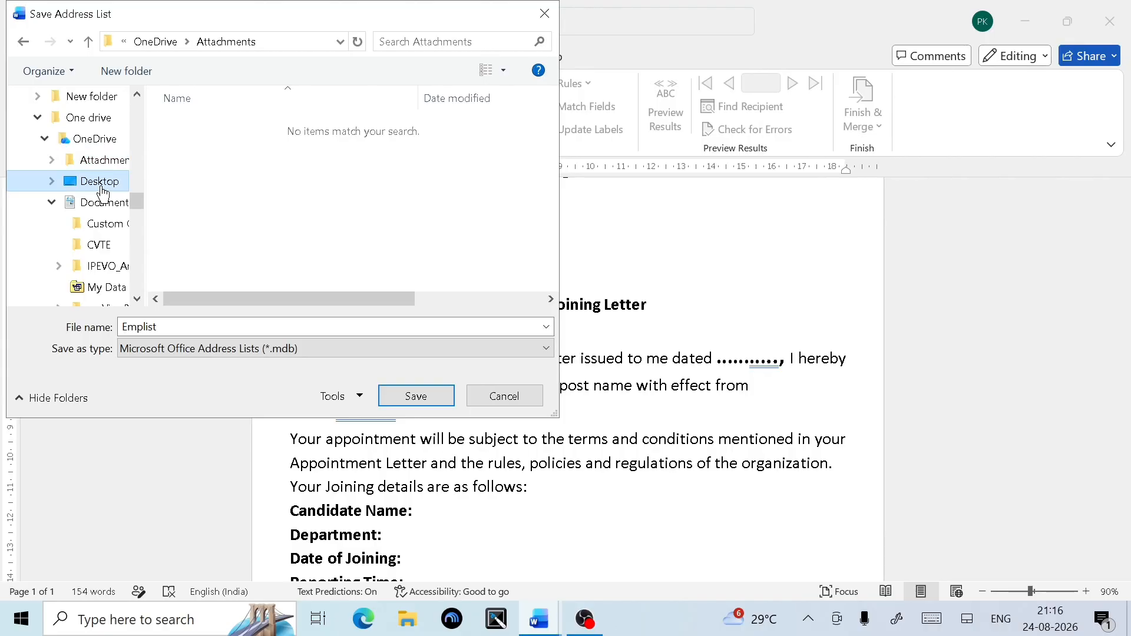
pyautogui.click(416, 397)
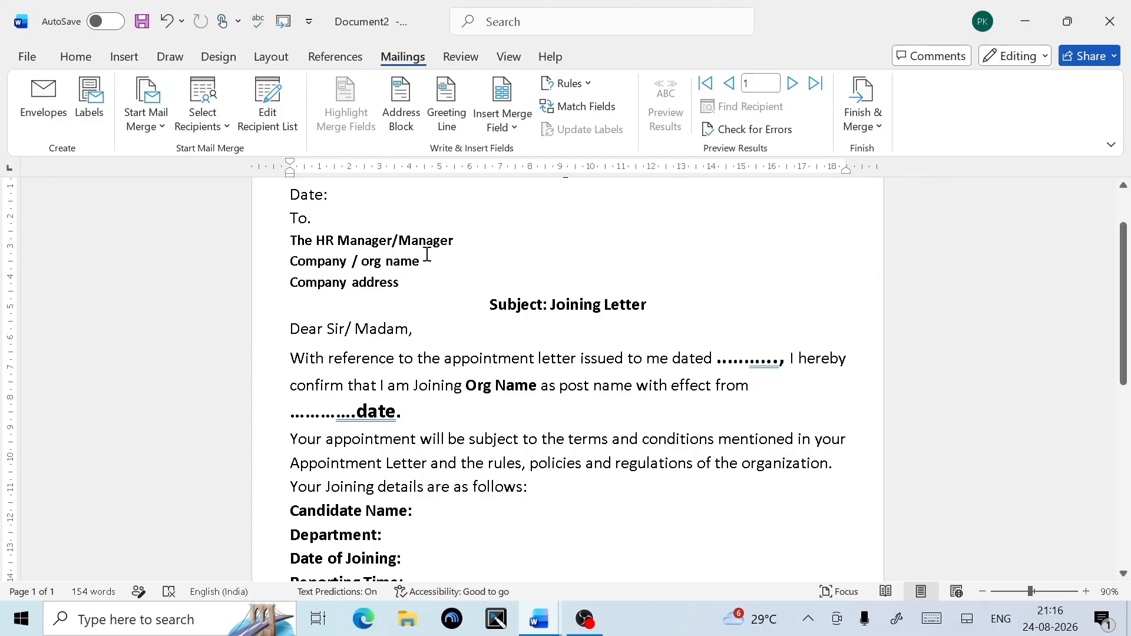
# - Replace the "Company / org name" line with the Company_Name merge field on its own line
pyautogui.moveTo(424, 263); pyautogui.dragTo(294, 266)
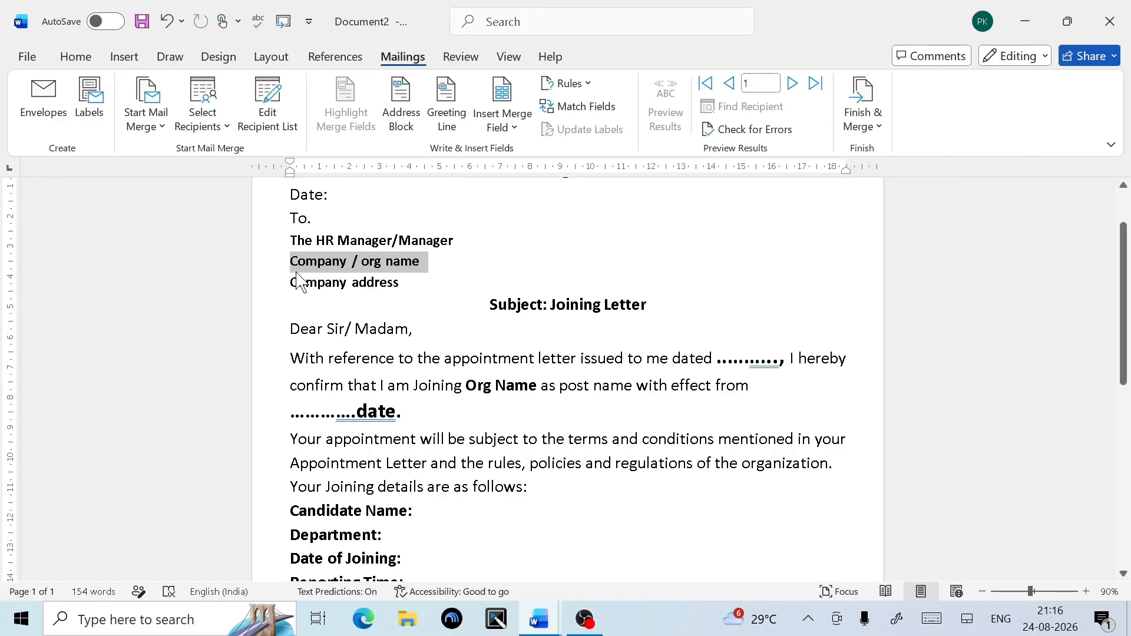
pyautogui.press('Delete')
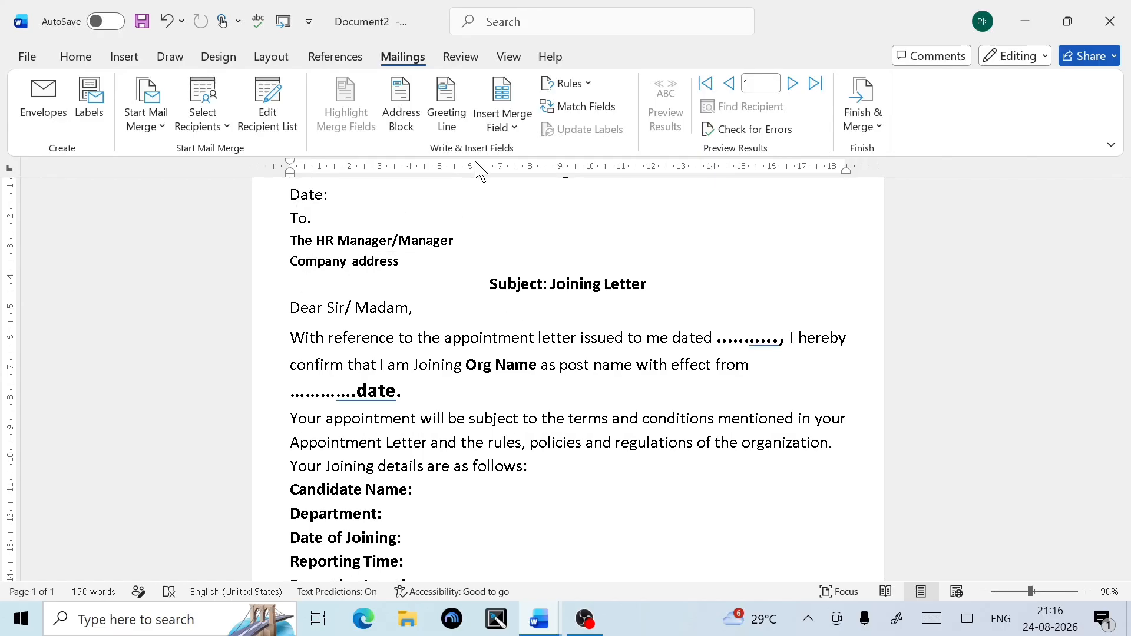
pyautogui.click(513, 127)
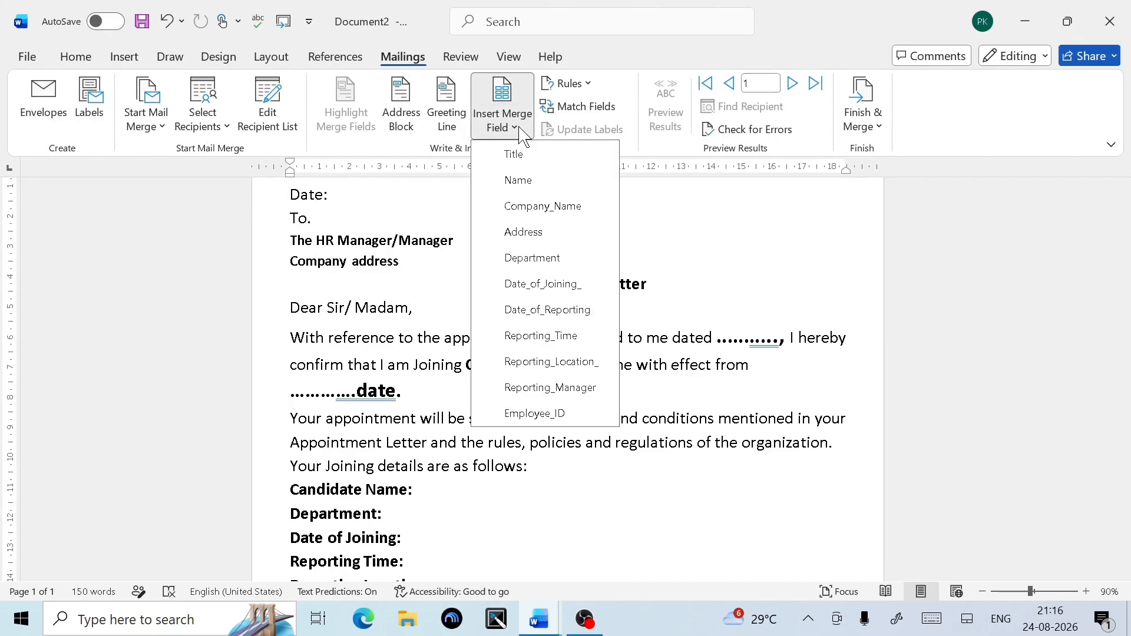
pyautogui.click(556, 205)
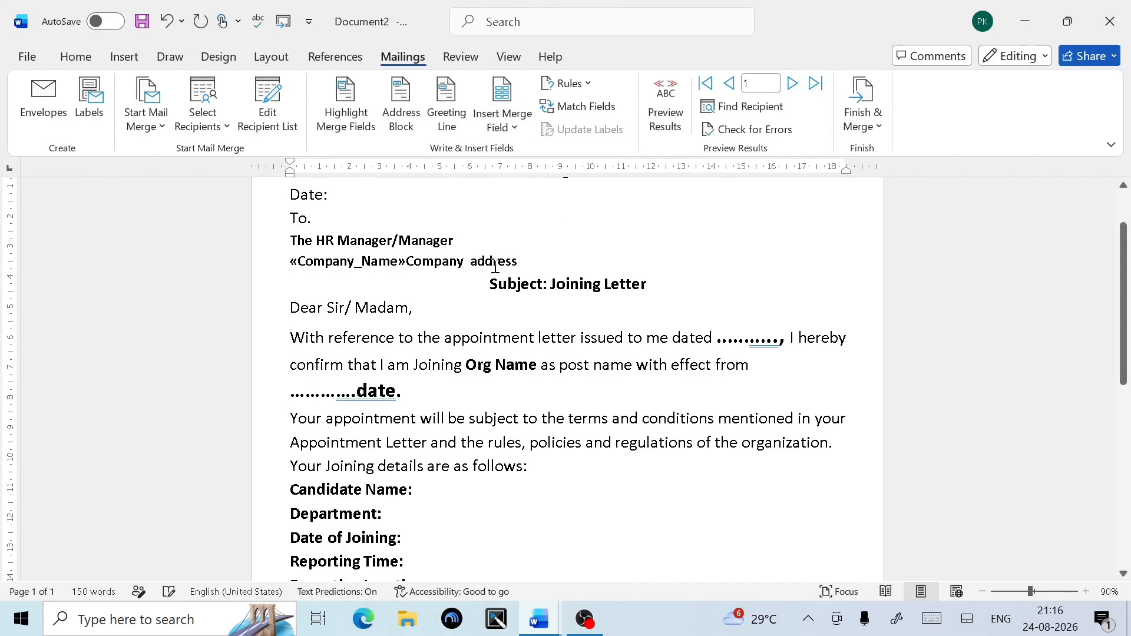
pyautogui.press('Return')
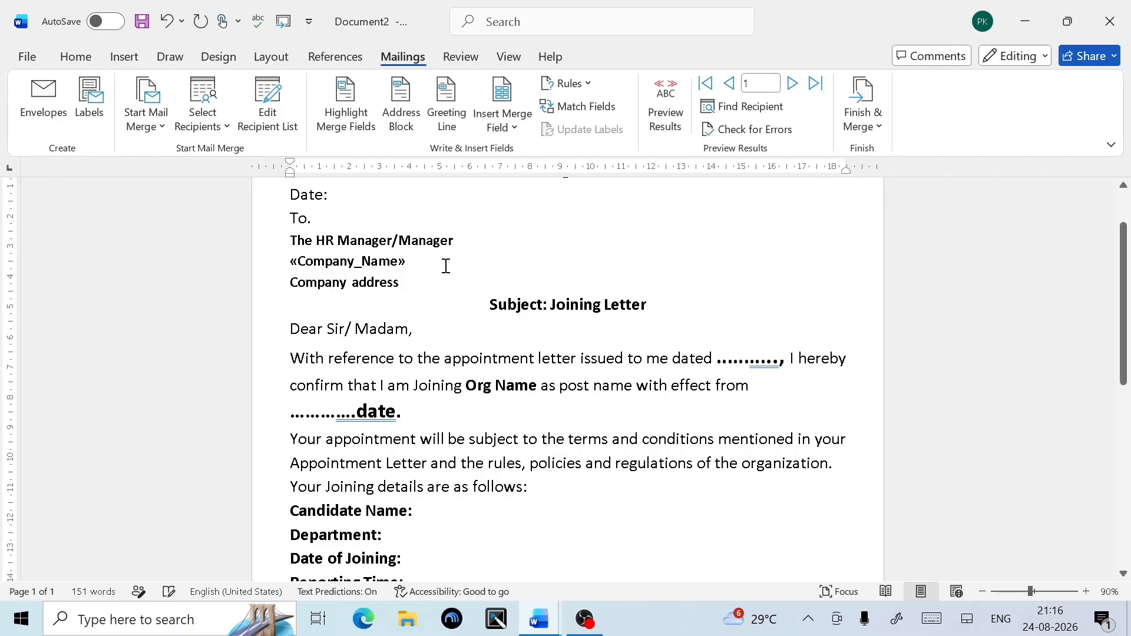
# - Delete the "Company address" line and insert the Address merge field in front of the subject text
pyautogui.moveTo(398, 283); pyautogui.dragTo(283, 282)
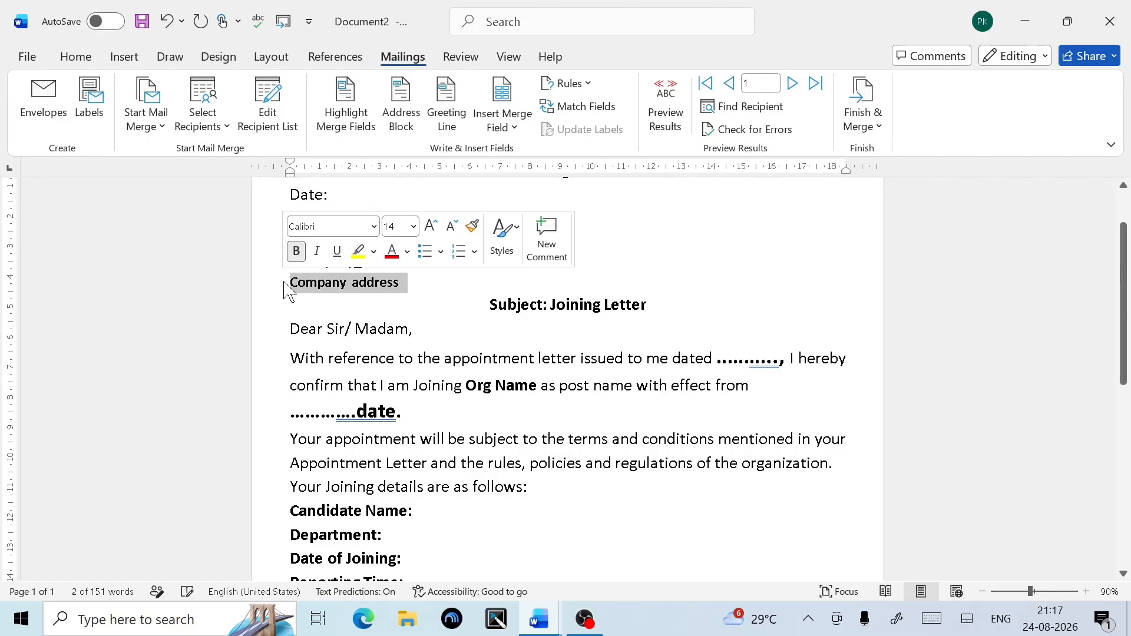
pyautogui.press('BackSpace')
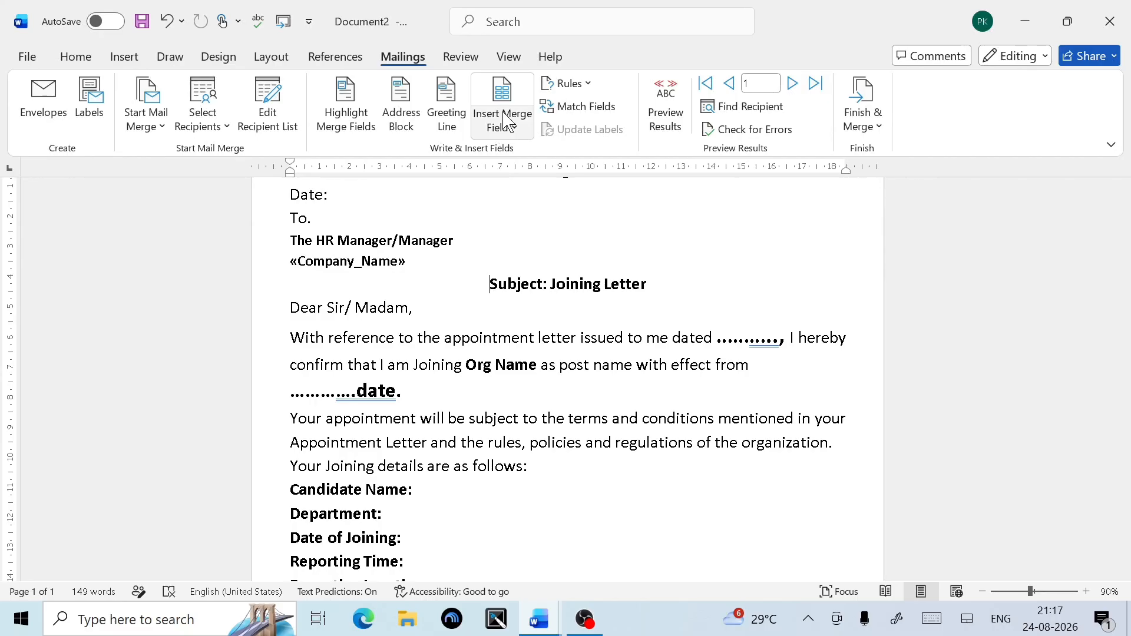
pyautogui.click(510, 125)
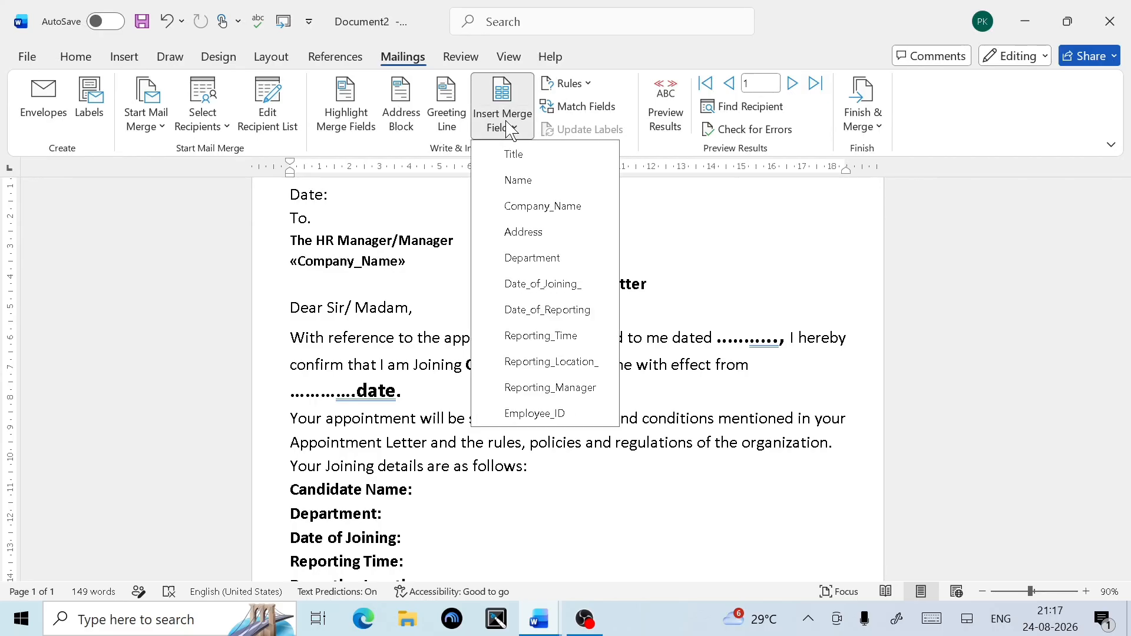
pyautogui.click(523, 232)
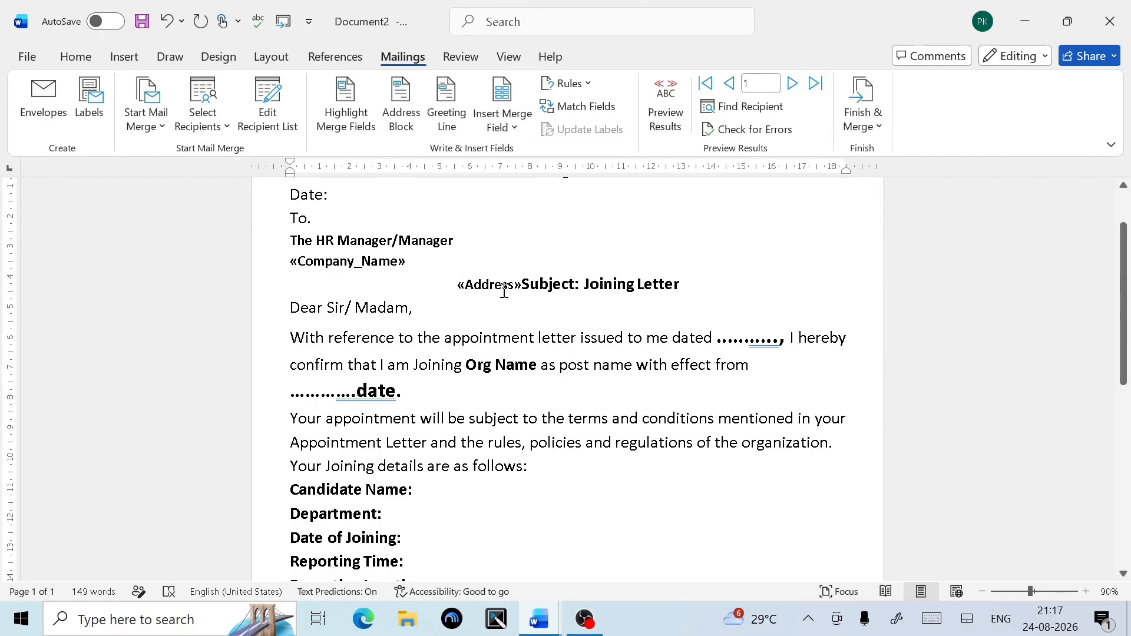
# - Try to left-align the Address field while centring "Subject: Joining Letter" on the same line
pyautogui.doubleClick(452, 285)
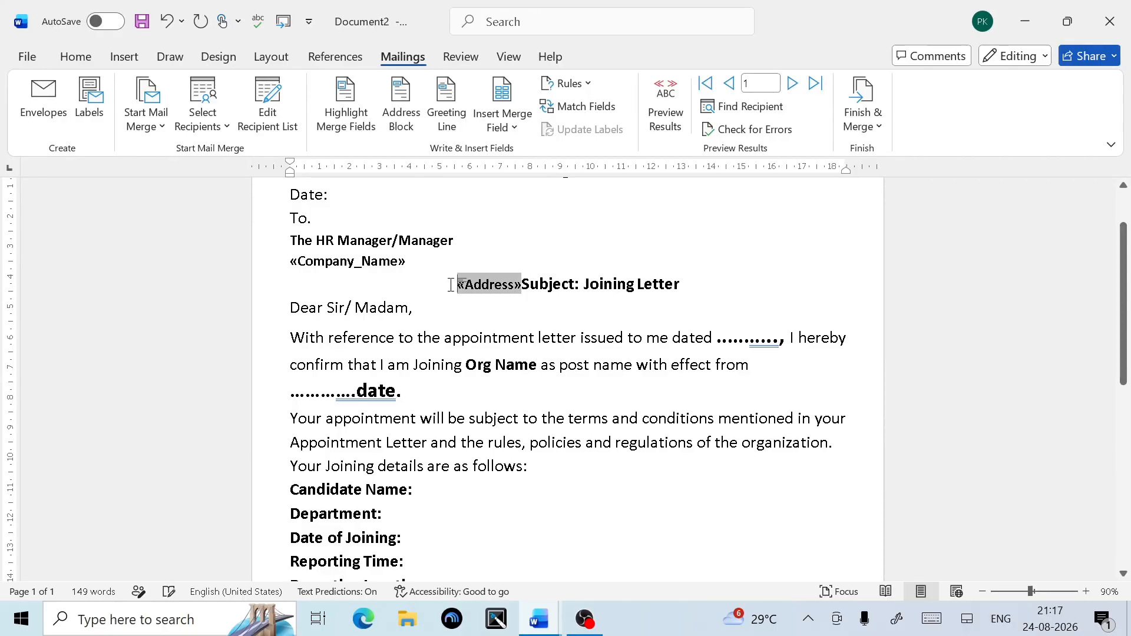
pyautogui.hotkey('ctrl', 'l')
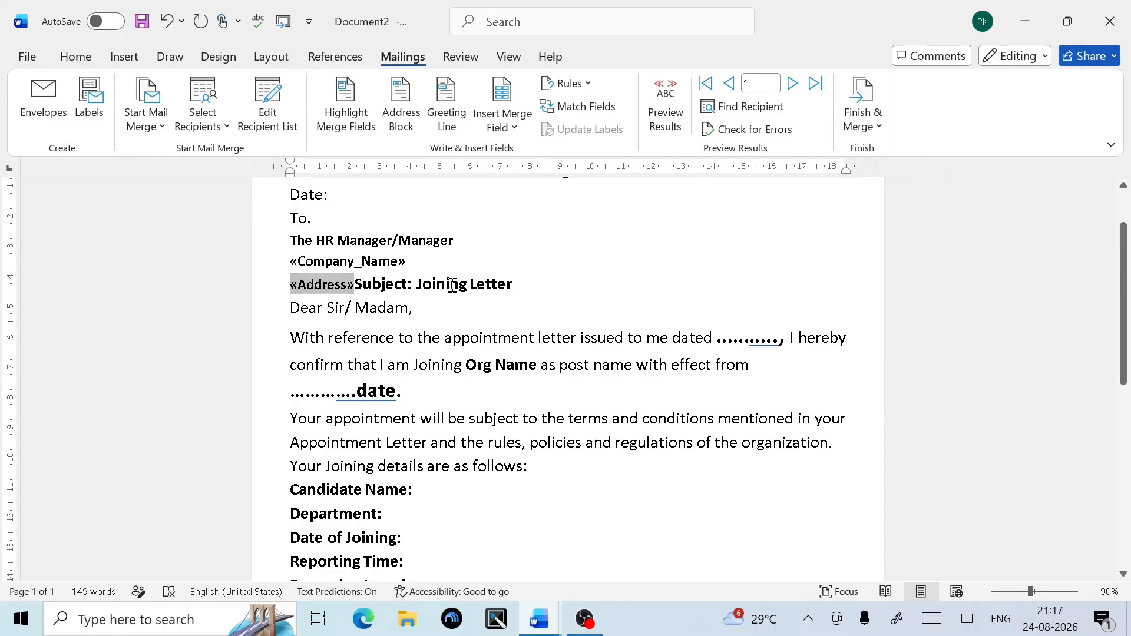
pyautogui.moveTo(543, 285); pyautogui.dragTo(356, 283)
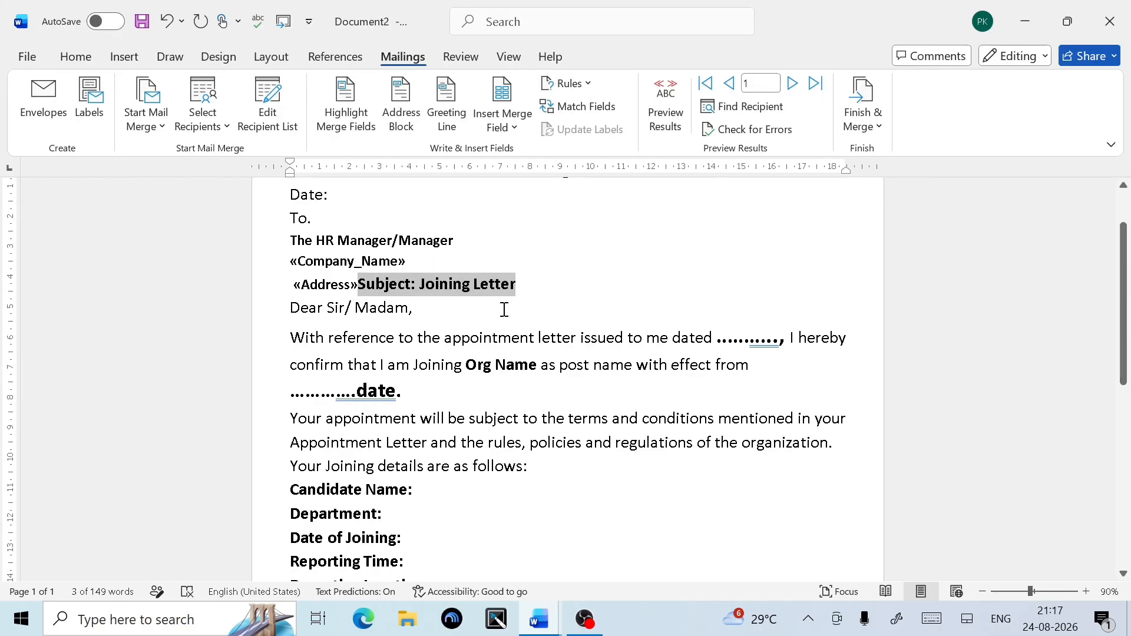
pyautogui.hotkey('ctrl', 'e')
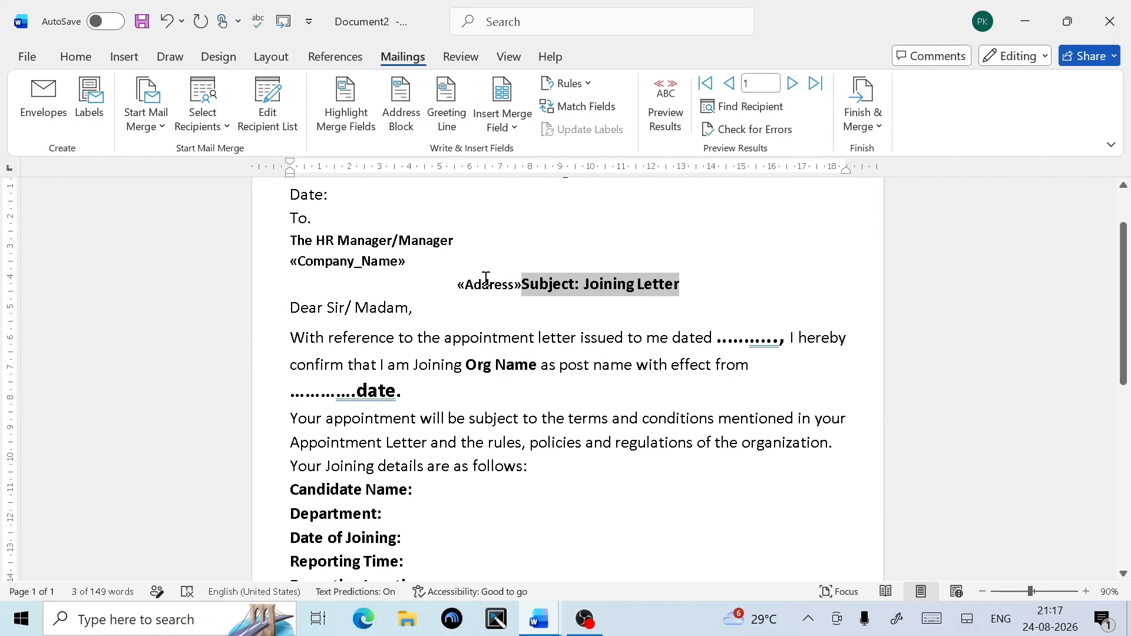
# - Left-align the Address line and space "Subject: Joining Letter" away from the field towards the middle of the page
pyautogui.click(459, 281)
pyautogui.hotkey('ctrl', 'l')
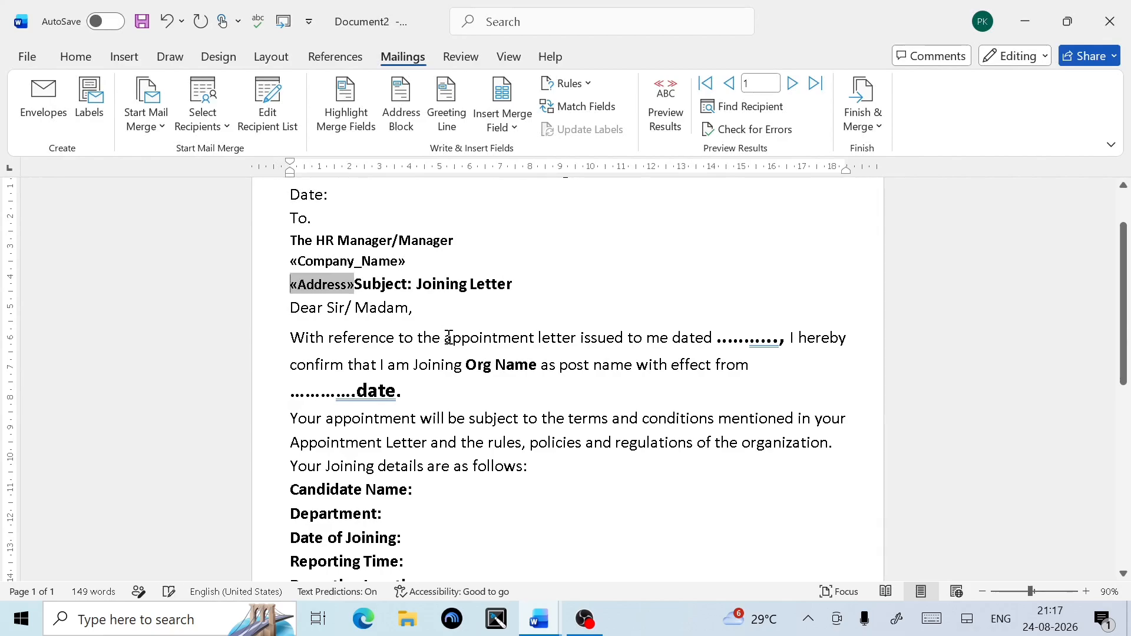
pyautogui.press('Right')
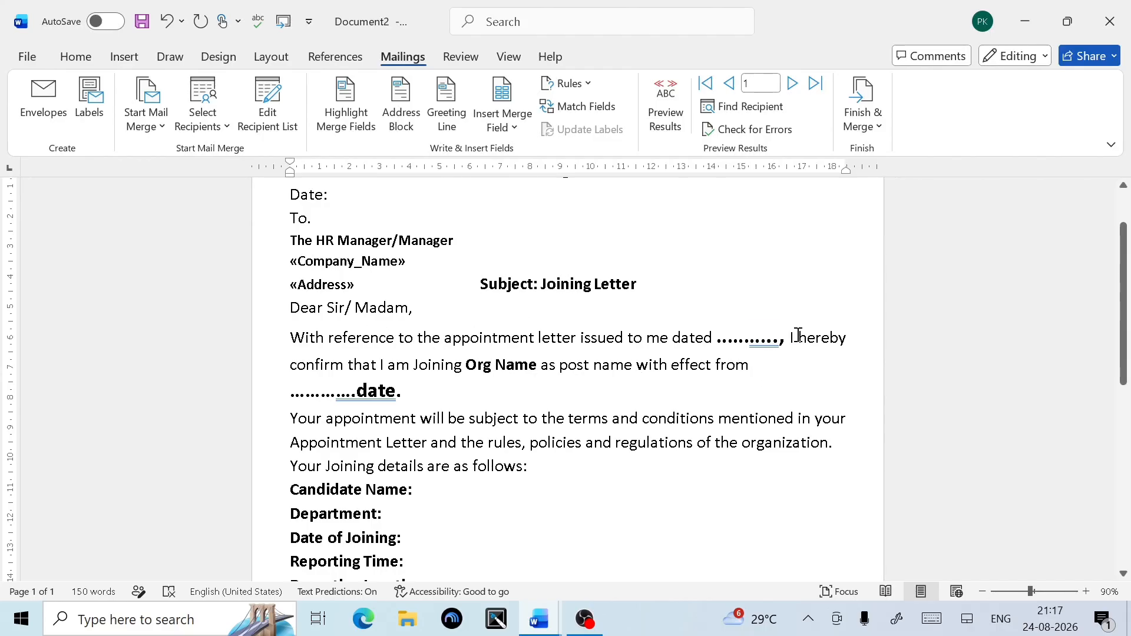
# - Replace the dotted blank after "issued to me dated" with the Date_of_Joining_ merge field
pyautogui.doubleClick(780, 340)
pyautogui.click(792, 340)
pyautogui.moveTo(782, 340); pyautogui.dragTo(720, 352)
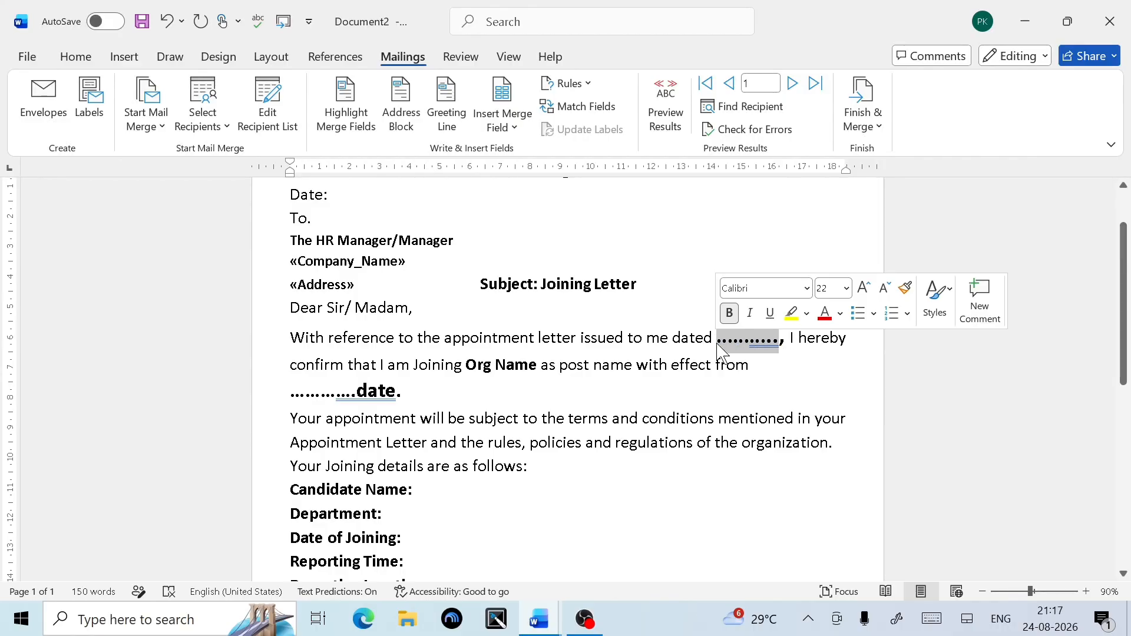
pyautogui.press('BackSpace')
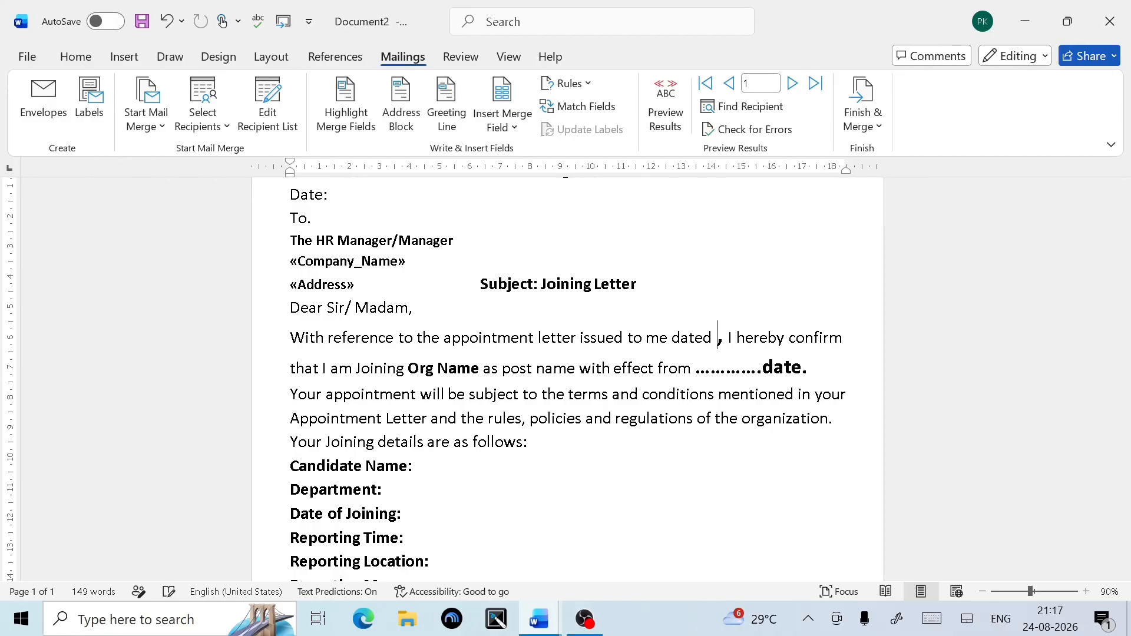
pyautogui.click(517, 126)
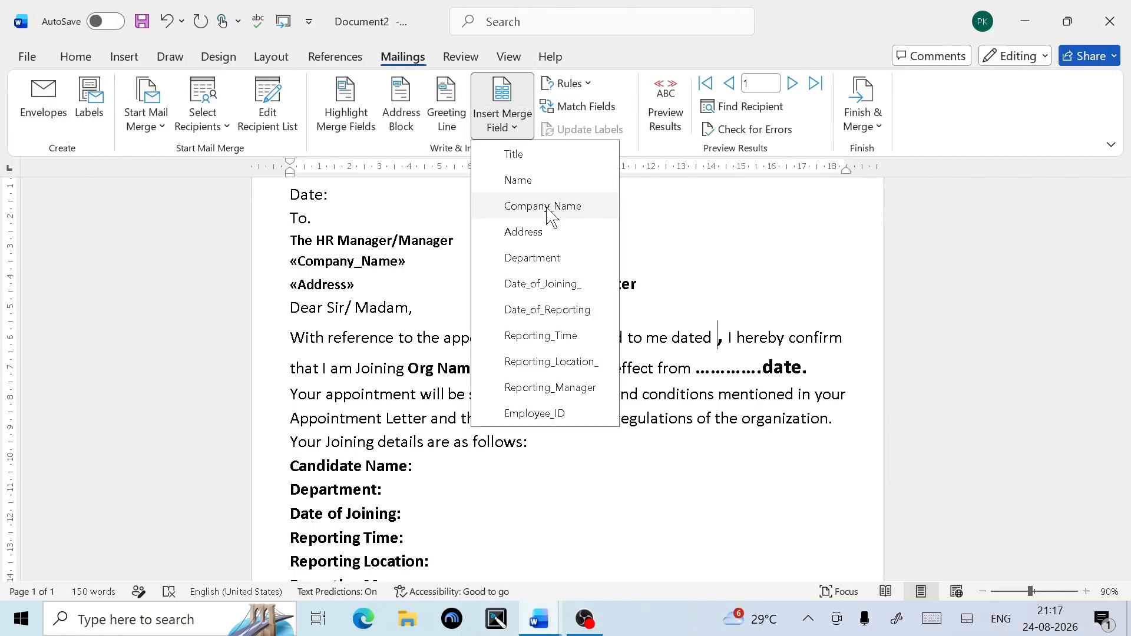
pyautogui.click(569, 291)
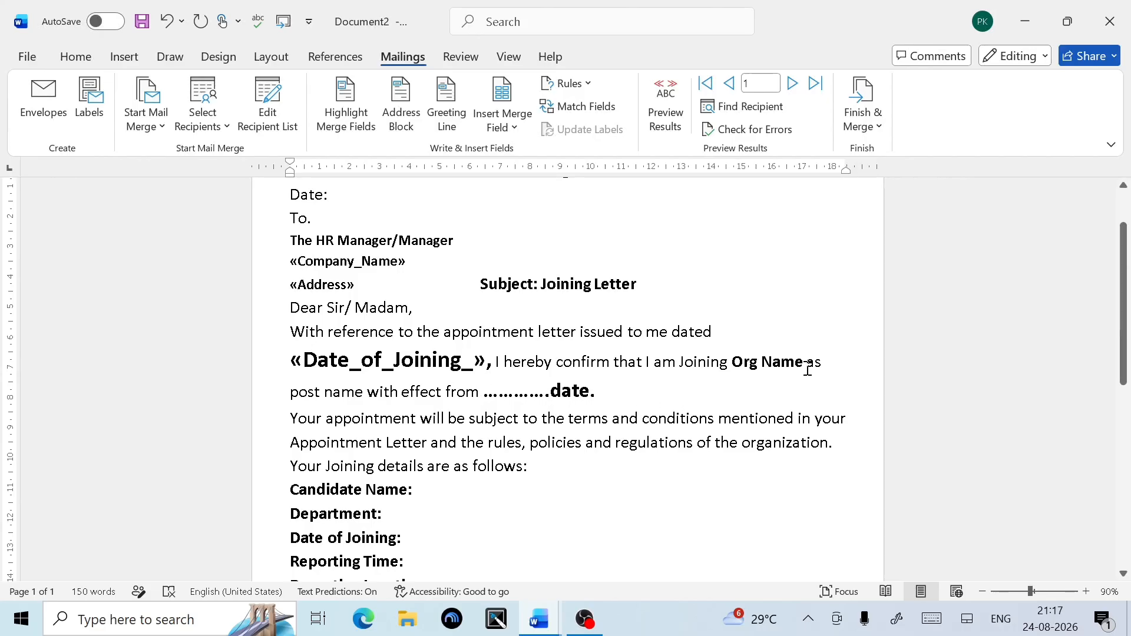
# - Replace the "Org Name" placeholder after "I am Joining" with the Company_Name merge field
pyautogui.moveTo(808, 368); pyautogui.dragTo(732, 377)
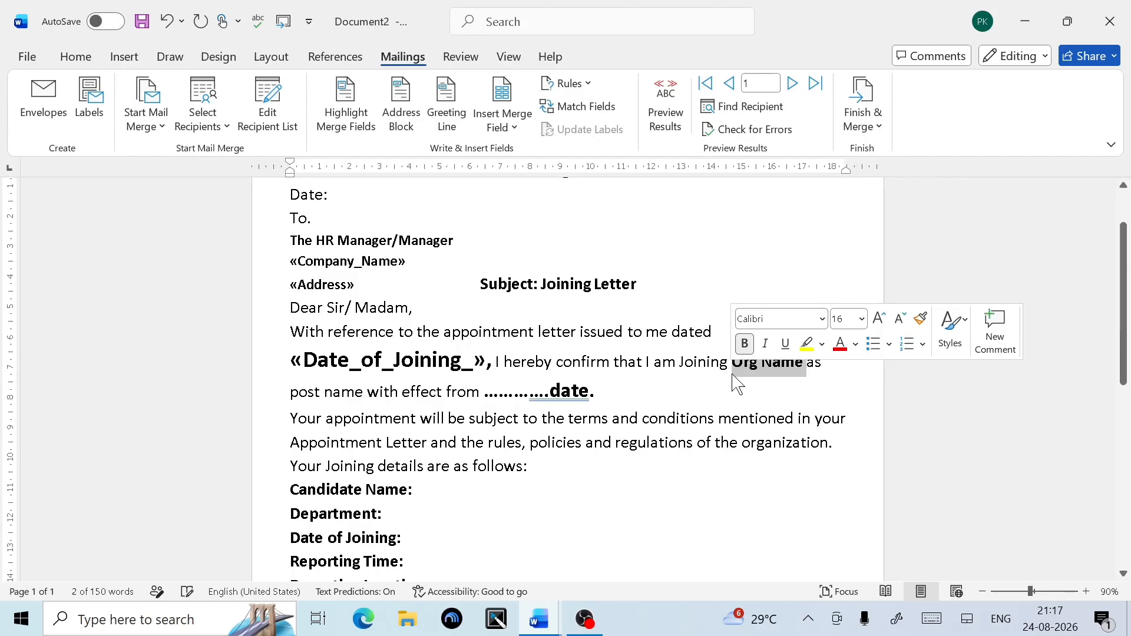
pyautogui.press('BackSpace')
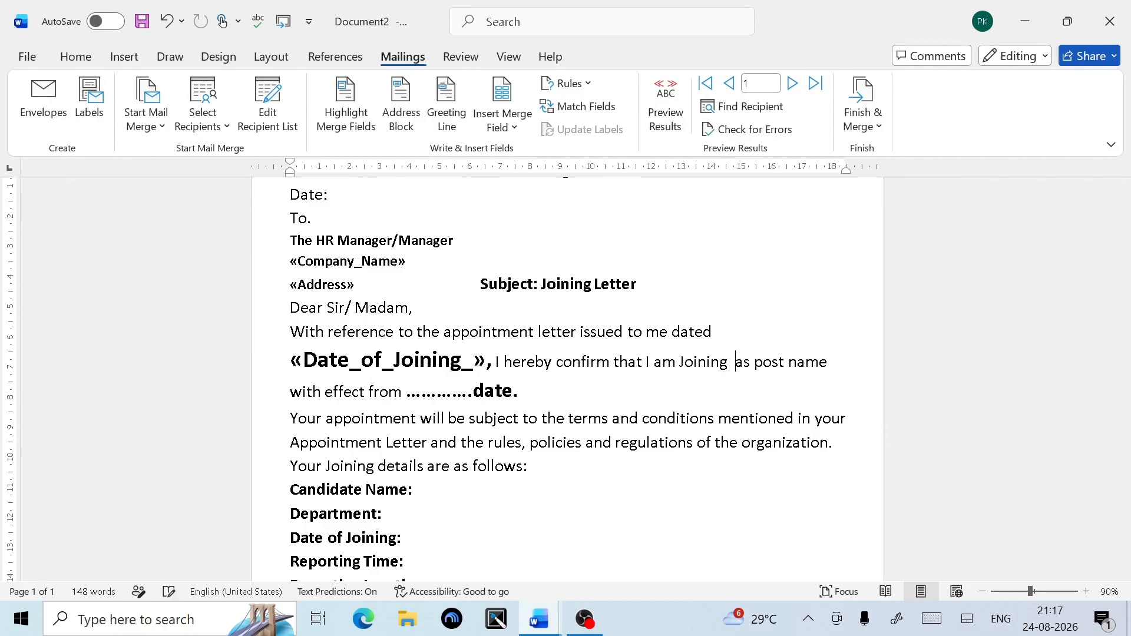
pyautogui.click(510, 121)
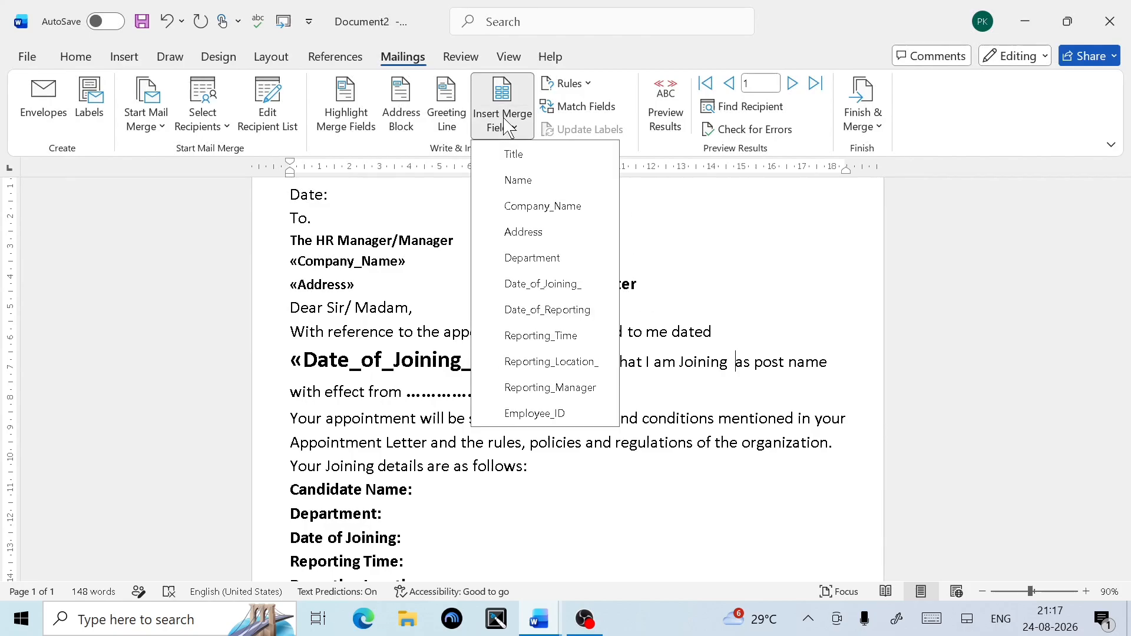
pyautogui.click(538, 207)
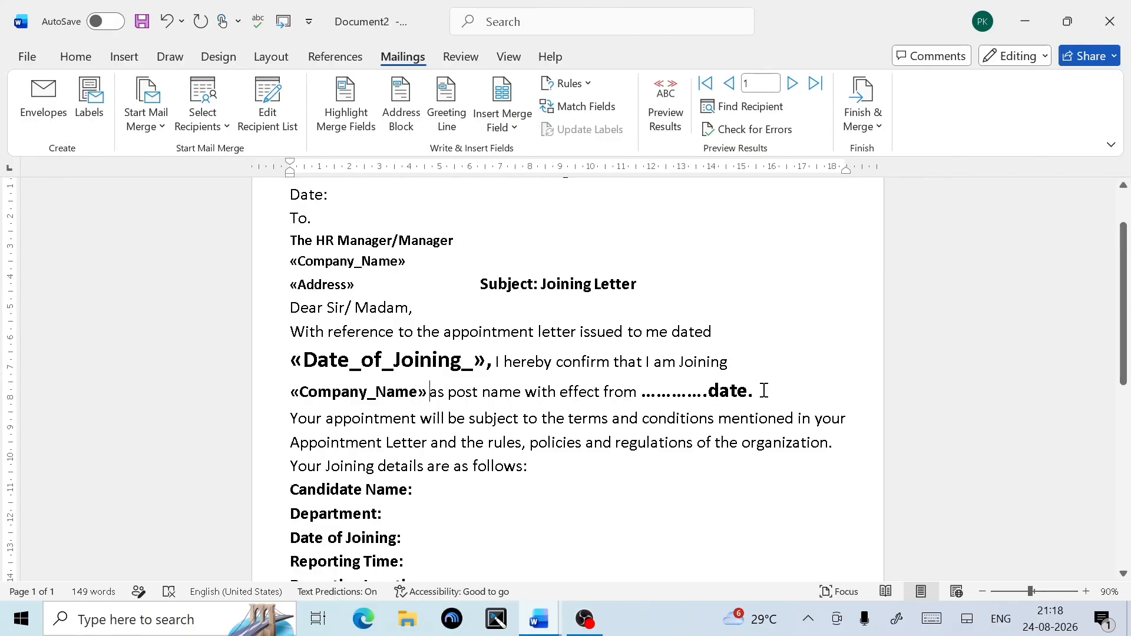
# - Replace the dotted date blank after "with effect from" with the Date_of_Reporting merge field
pyautogui.moveTo(762, 391); pyautogui.dragTo(671, 399)
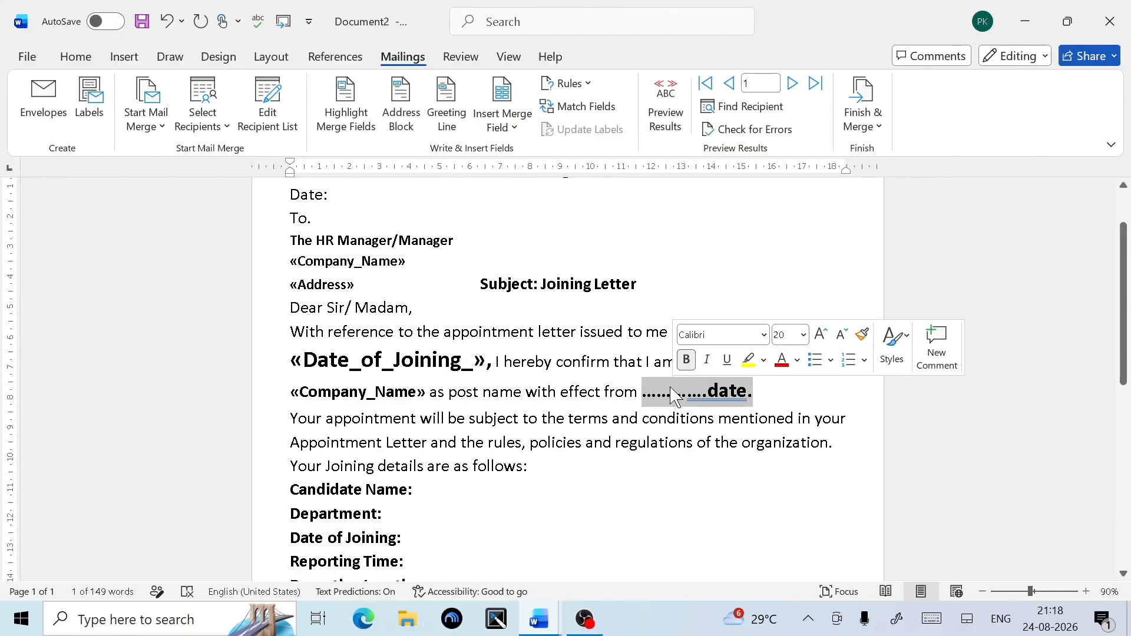
pyautogui.press('Delete')
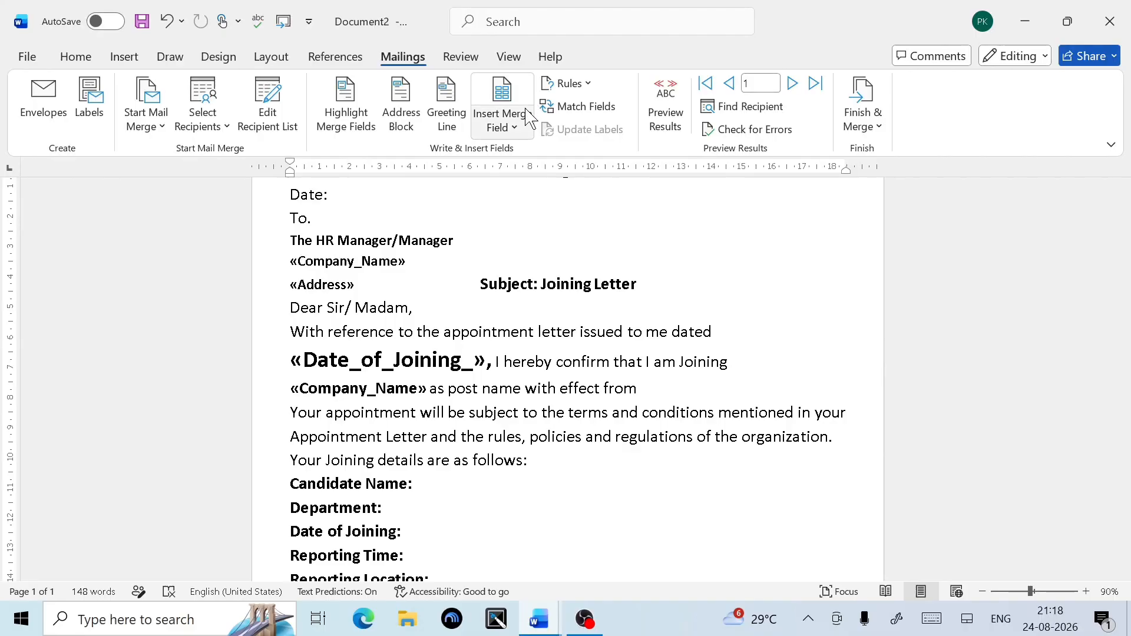
pyautogui.click(516, 130)
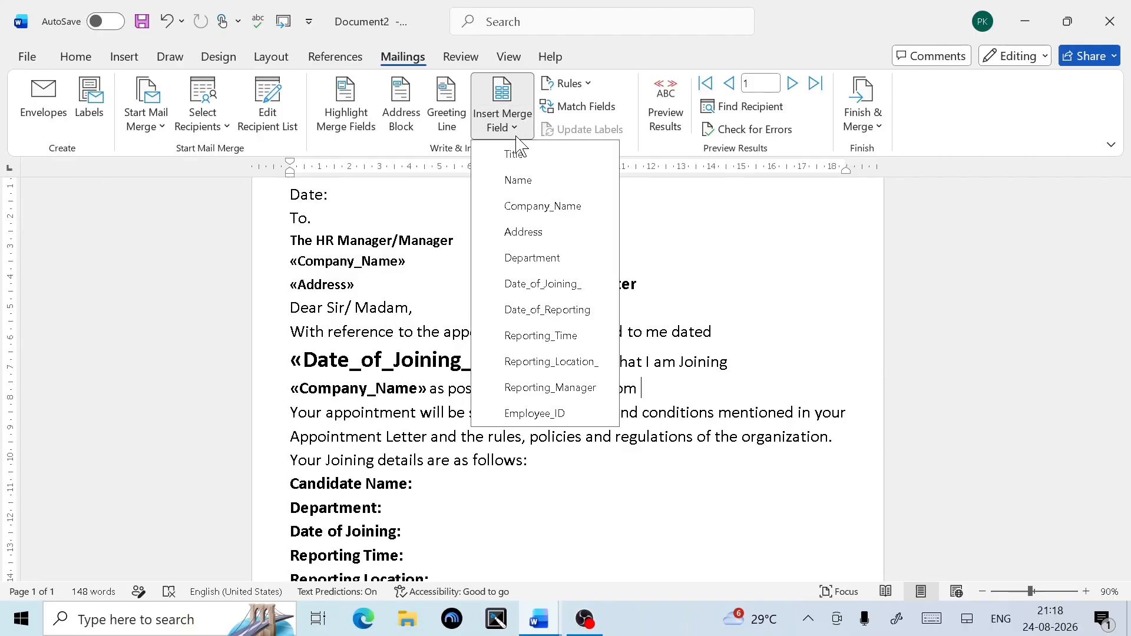
pyautogui.click(569, 314)
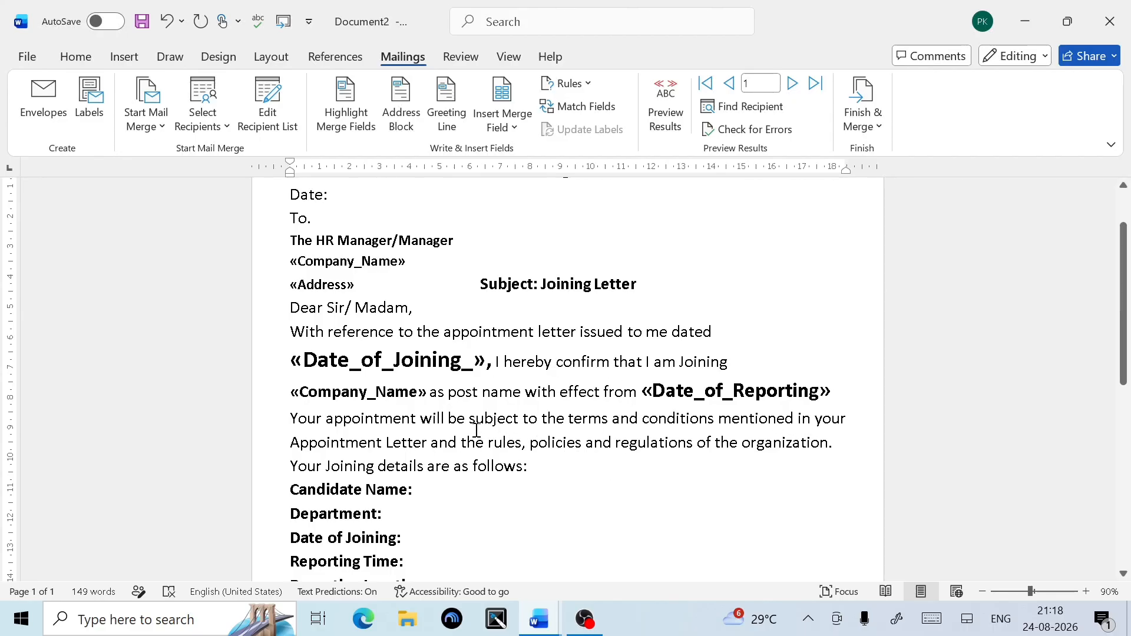
# - Insert the Title and Name merge fields after the "Candidate Name:" label in the joining details
pyautogui.scroll(-3, 498, 406)
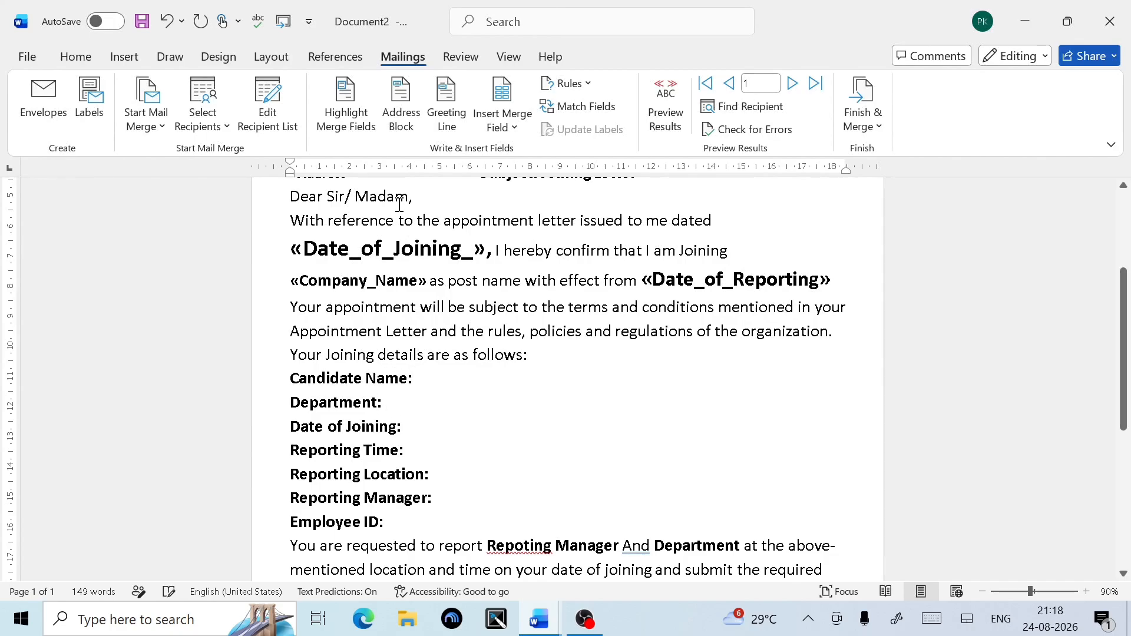
pyautogui.click(532, 127)
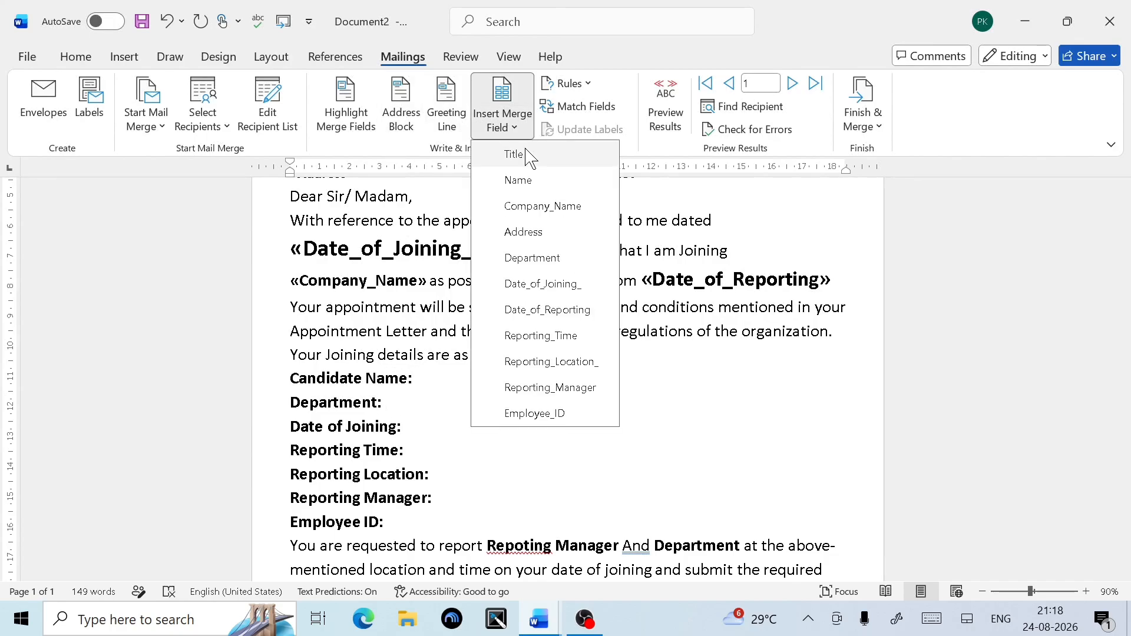
pyautogui.click(526, 152)
pyautogui.click(501, 124)
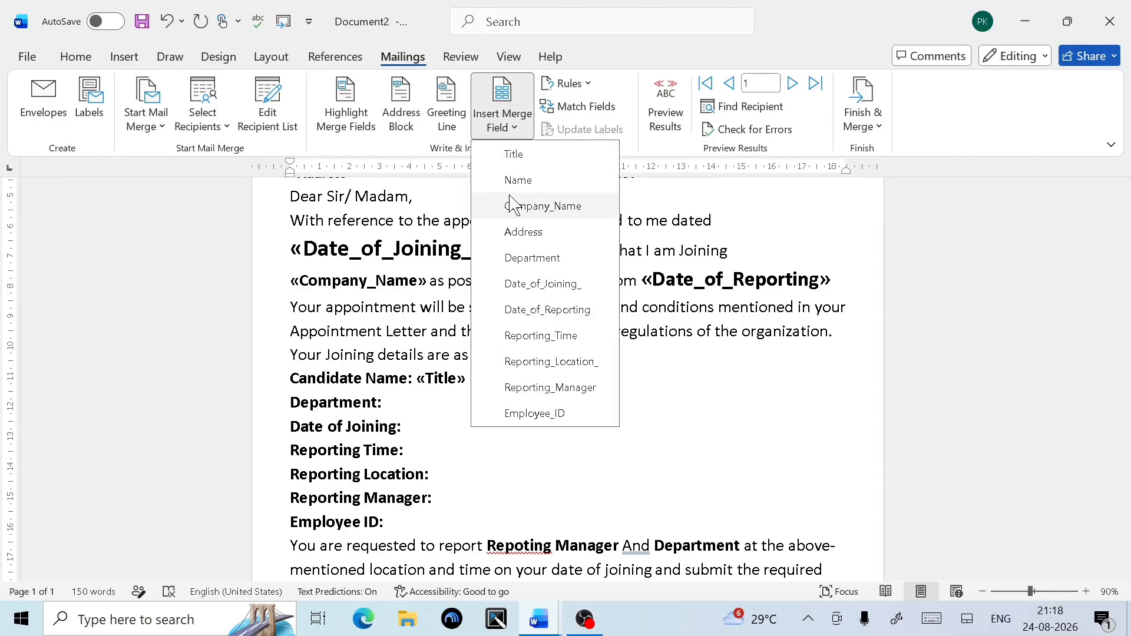
pyautogui.click(524, 187)
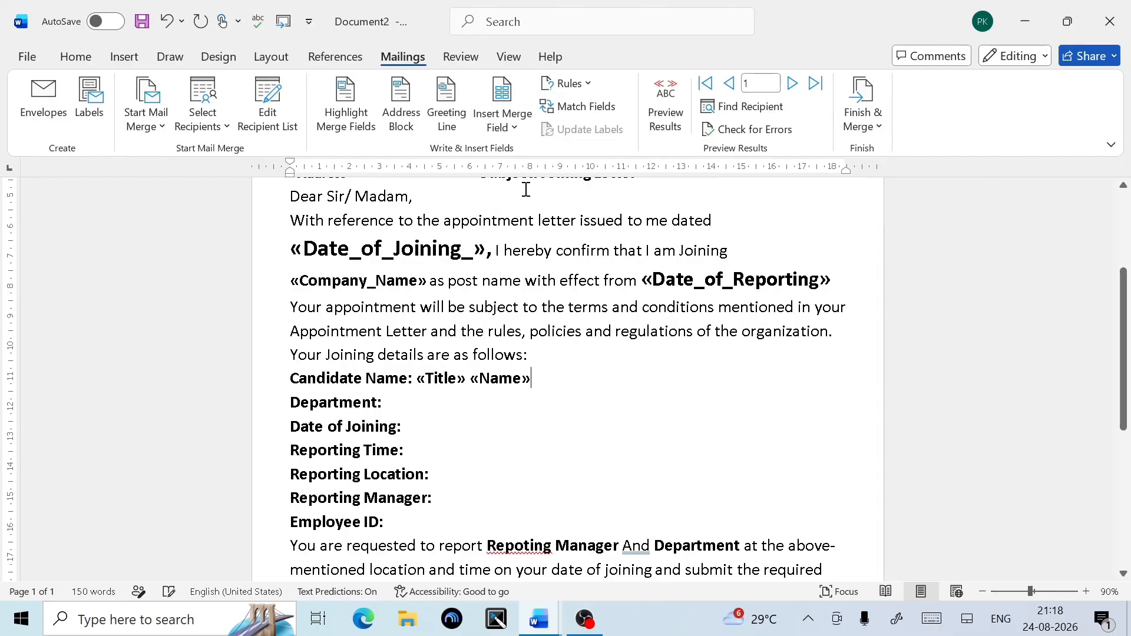
# - Insert the Department field after "Department:" and the Date_of_Joining_ field after "Date of Joining:"
pyautogui.click(386, 403)
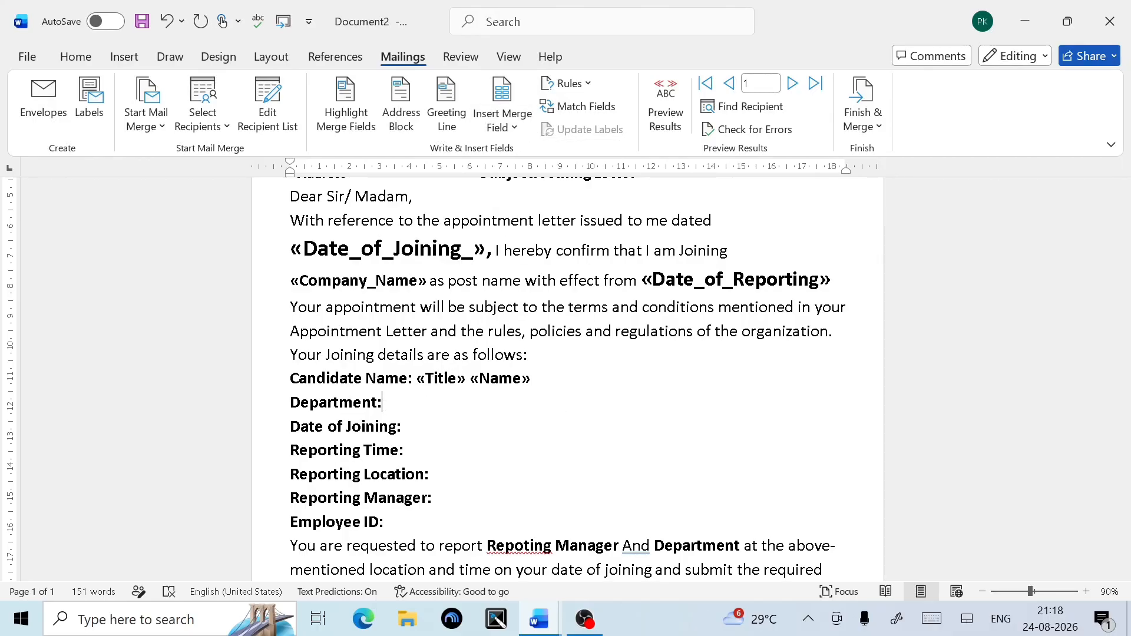
pyautogui.click(507, 124)
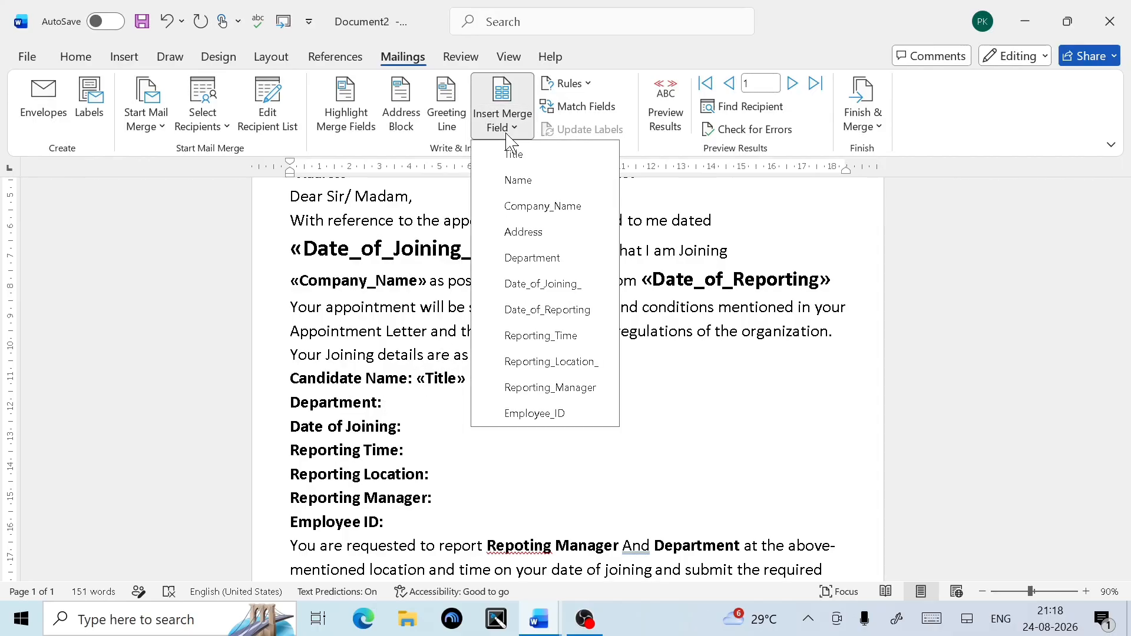
pyautogui.click(567, 259)
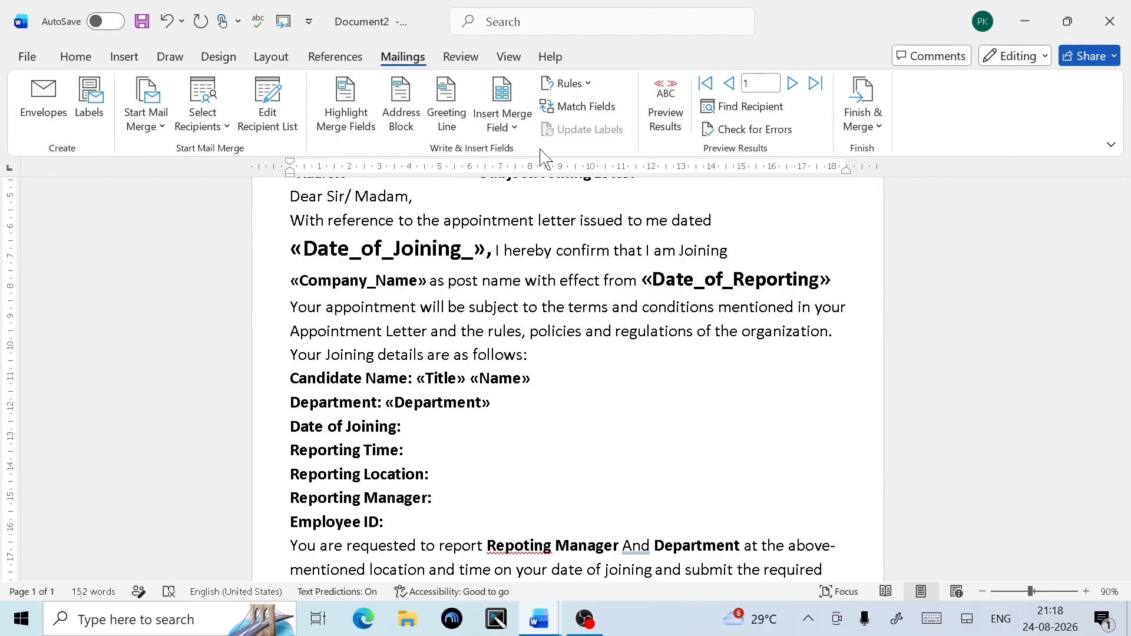
pyautogui.click(510, 127)
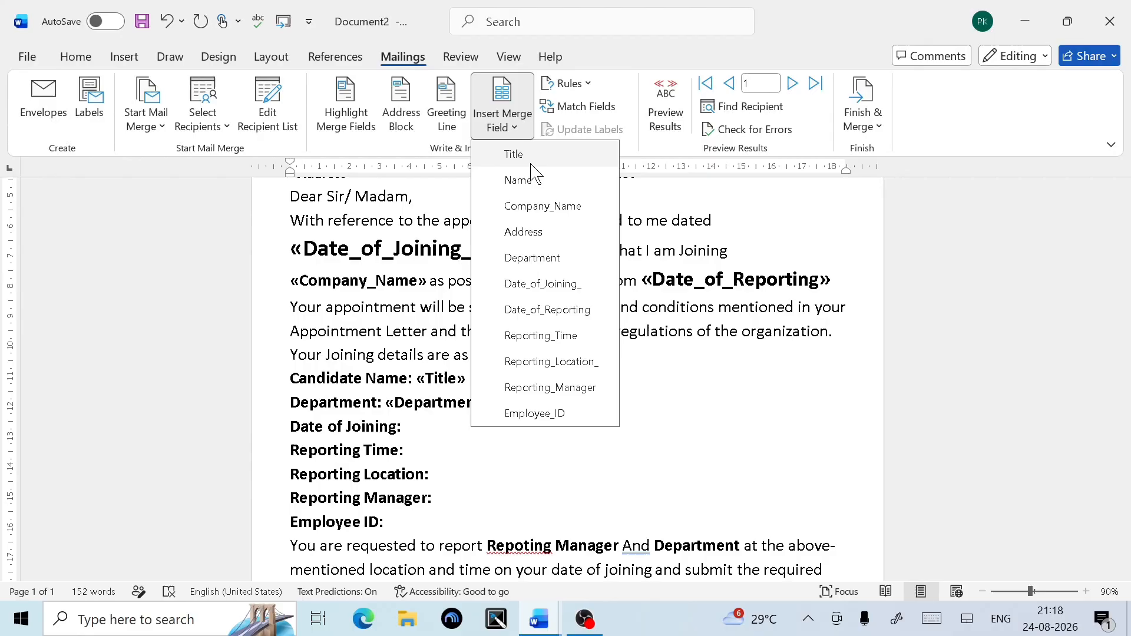
pyautogui.click(572, 284)
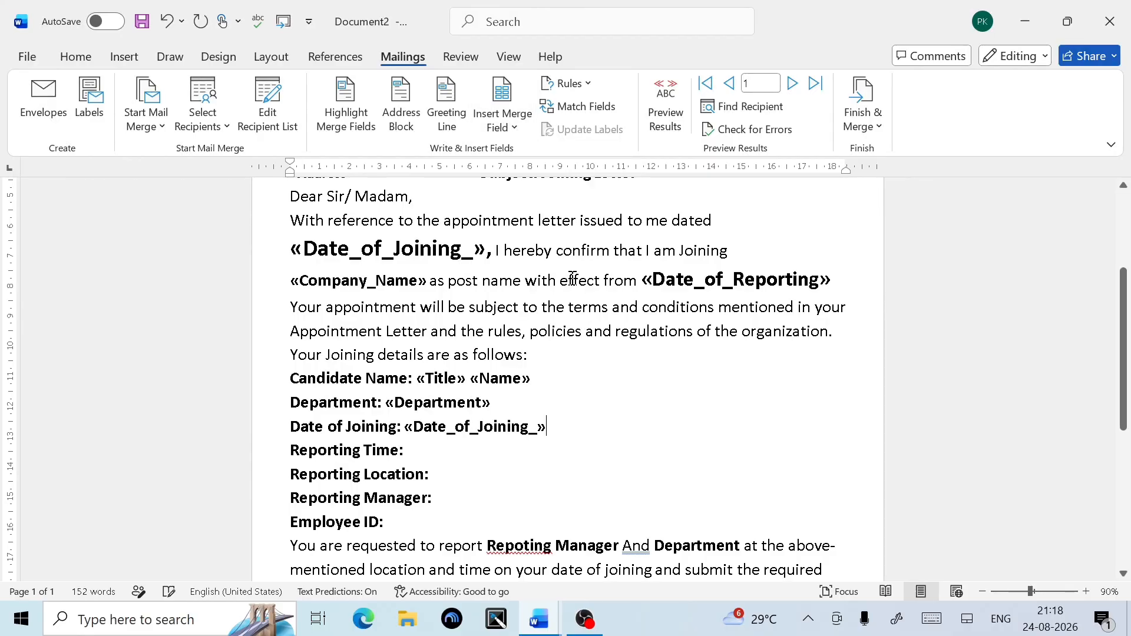
# - Insert the Date_of_Reporting field after "Reporting Time:" and the Reporting_Location_ field after "Reporting Location:"
pyautogui.click(421, 455)
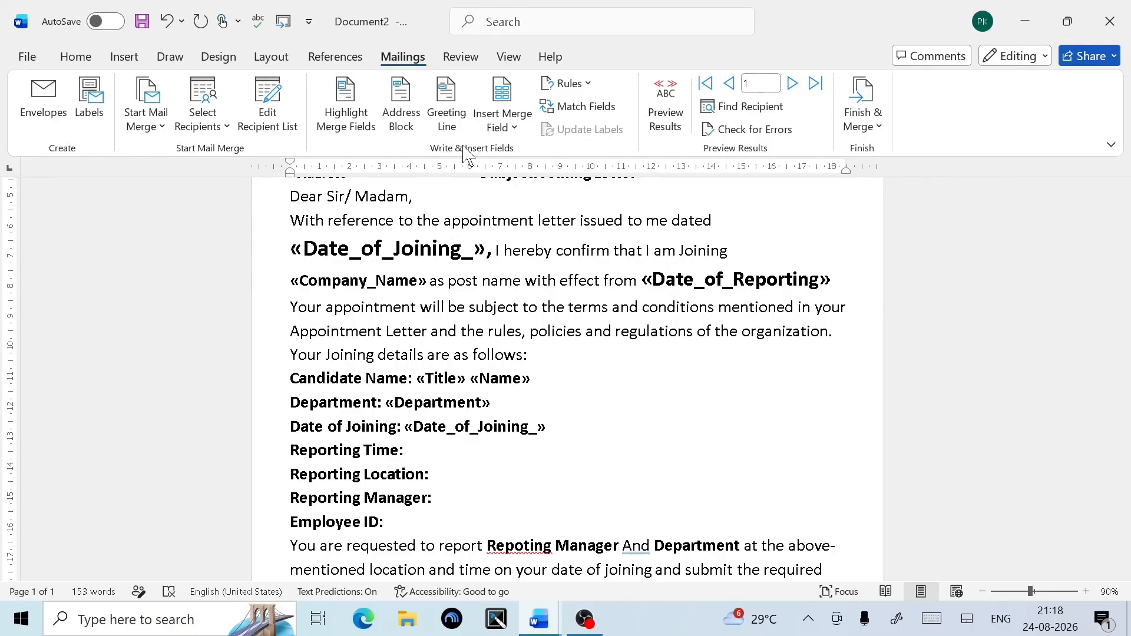
pyautogui.click(500, 126)
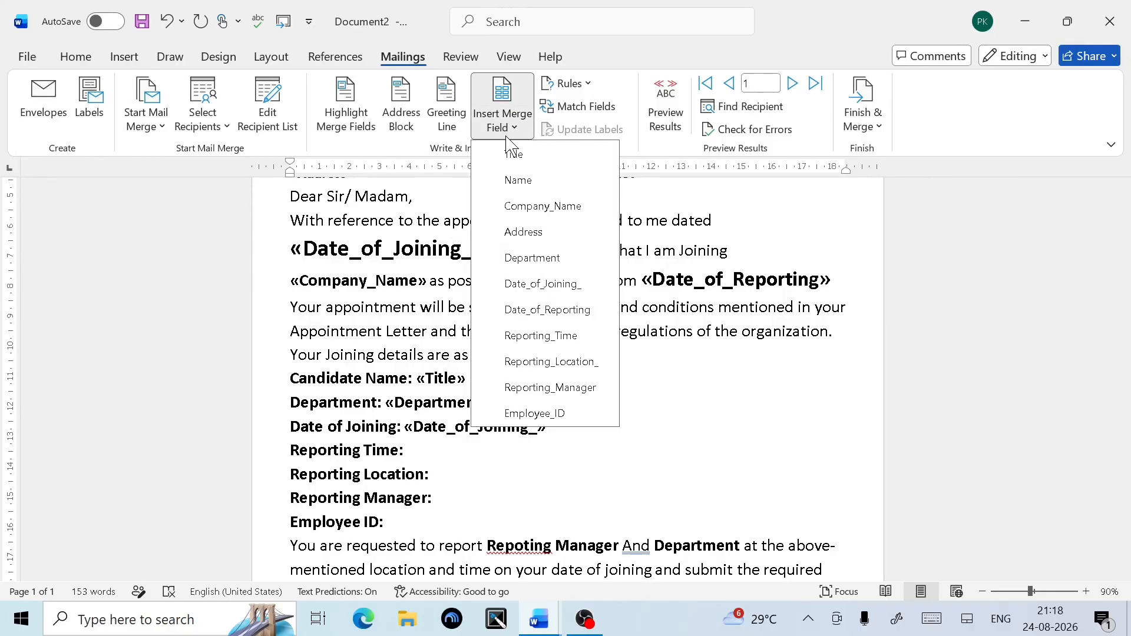
pyautogui.click(548, 310)
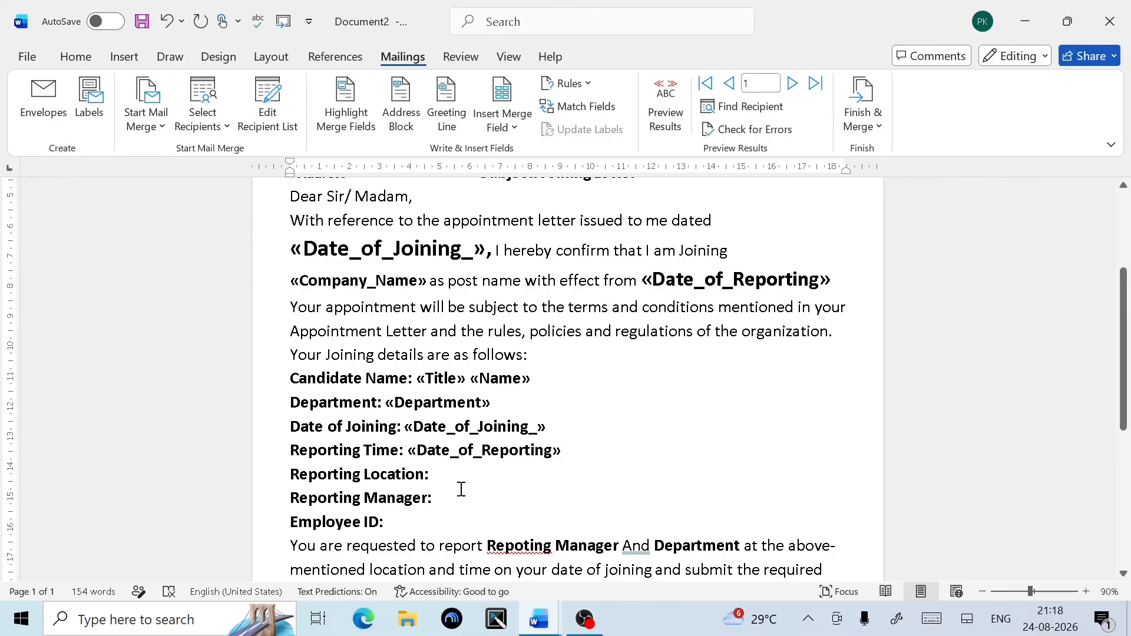
pyautogui.click(446, 477)
pyautogui.click(502, 135)
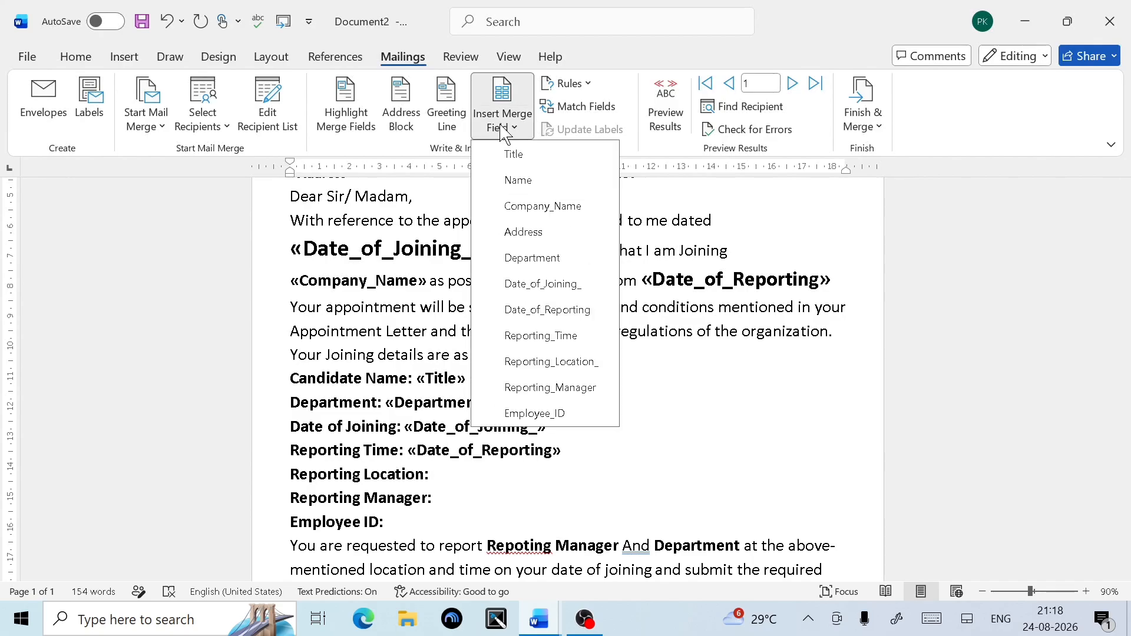
pyautogui.click(551, 367)
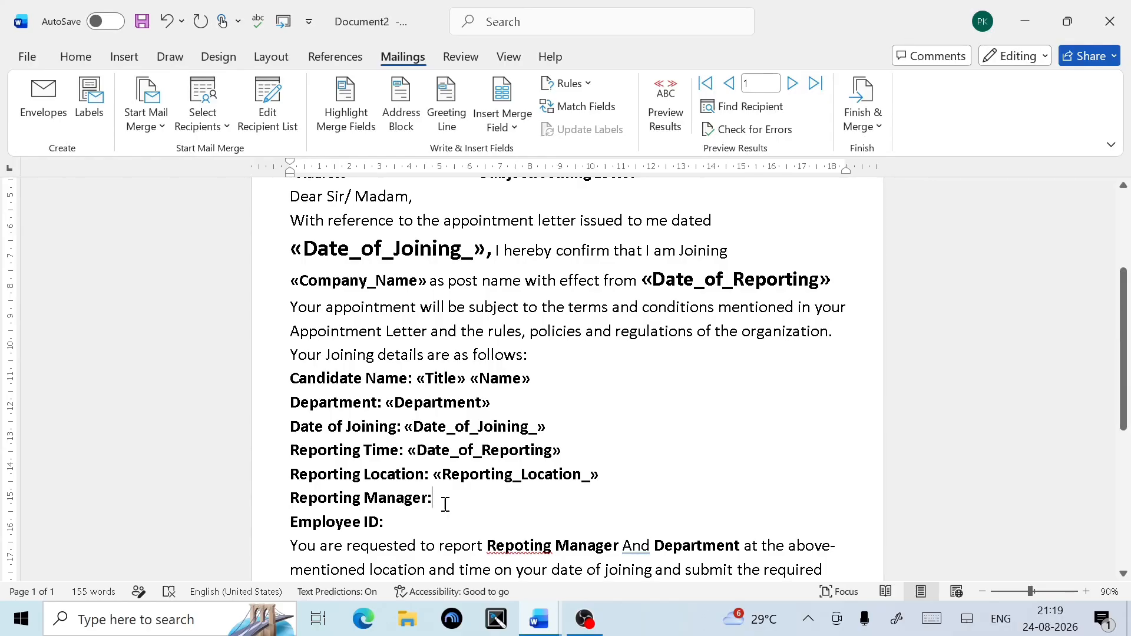
# - Insert the Reporting_Manager field after "Reporting Manager:" and the Employee_ID field after "Employee ID:"
pyautogui.click(502, 123)
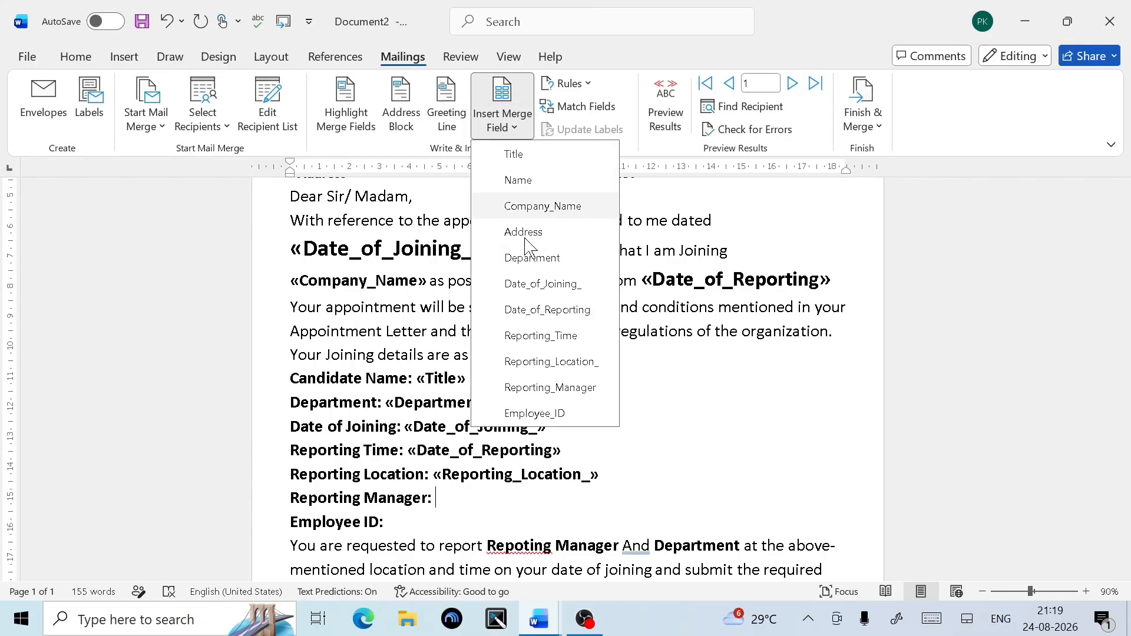
pyautogui.click(538, 390)
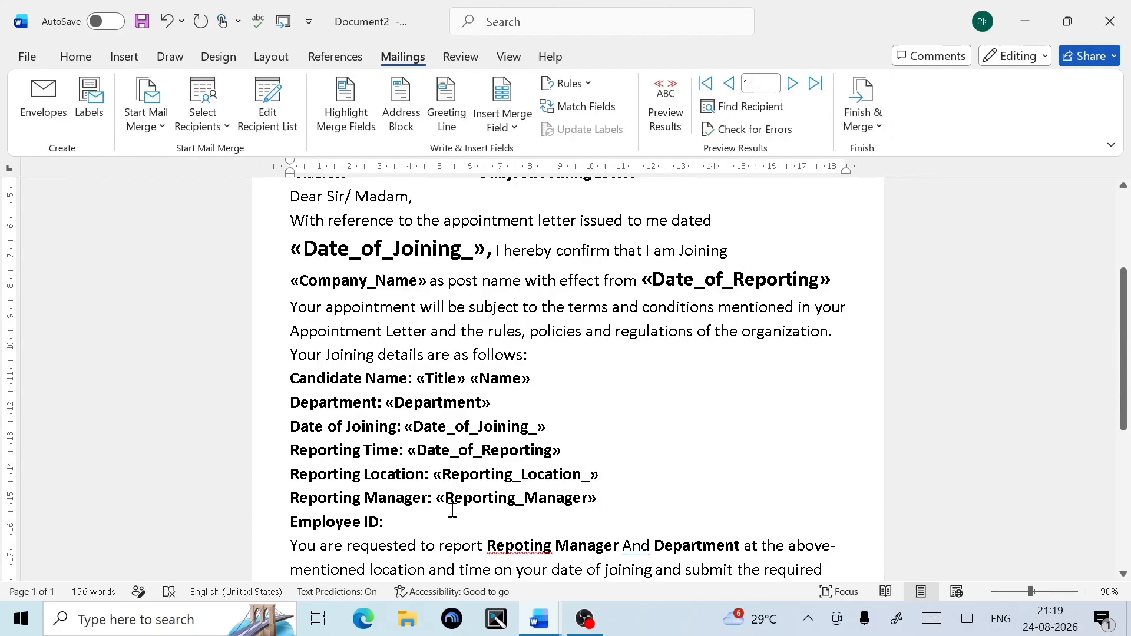
pyautogui.scroll(-1, 454, 508)
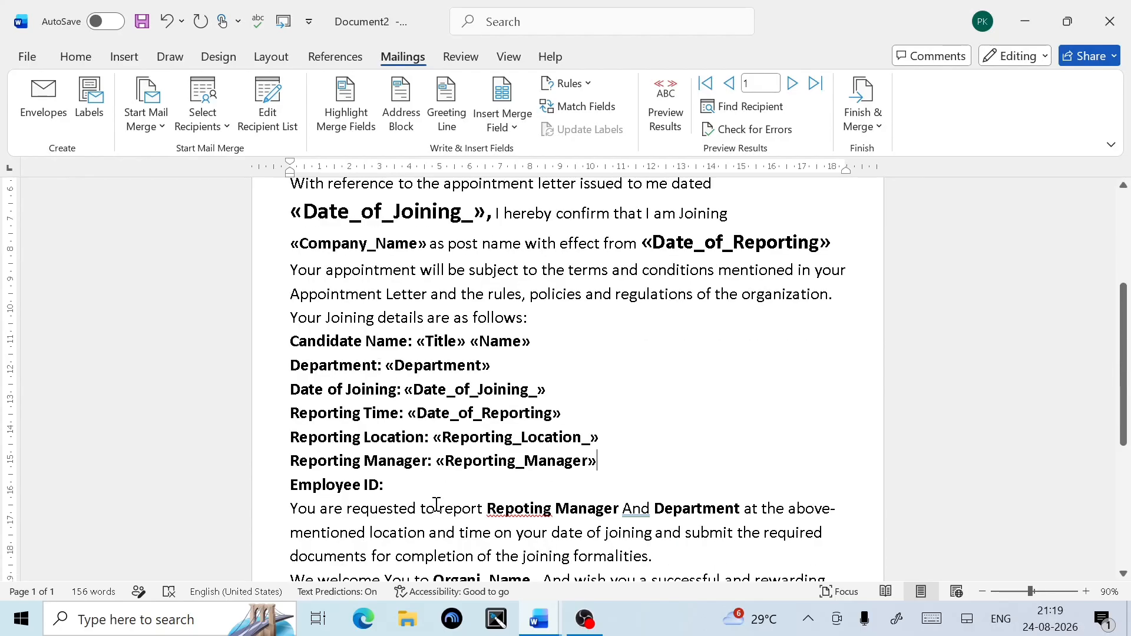
pyautogui.click(393, 486)
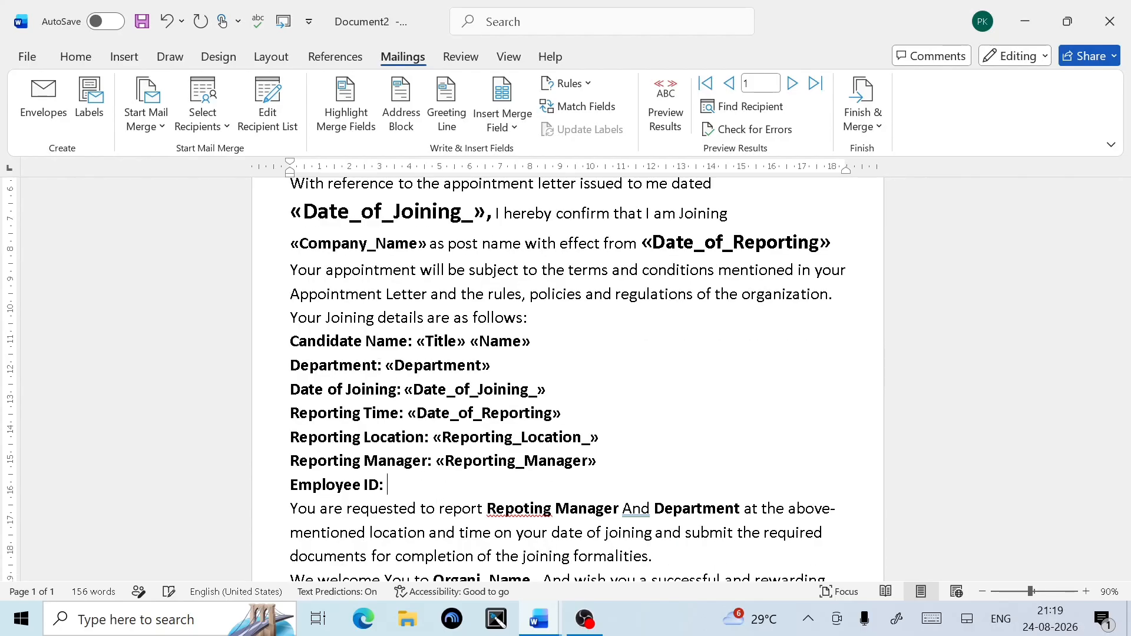
pyautogui.click(508, 128)
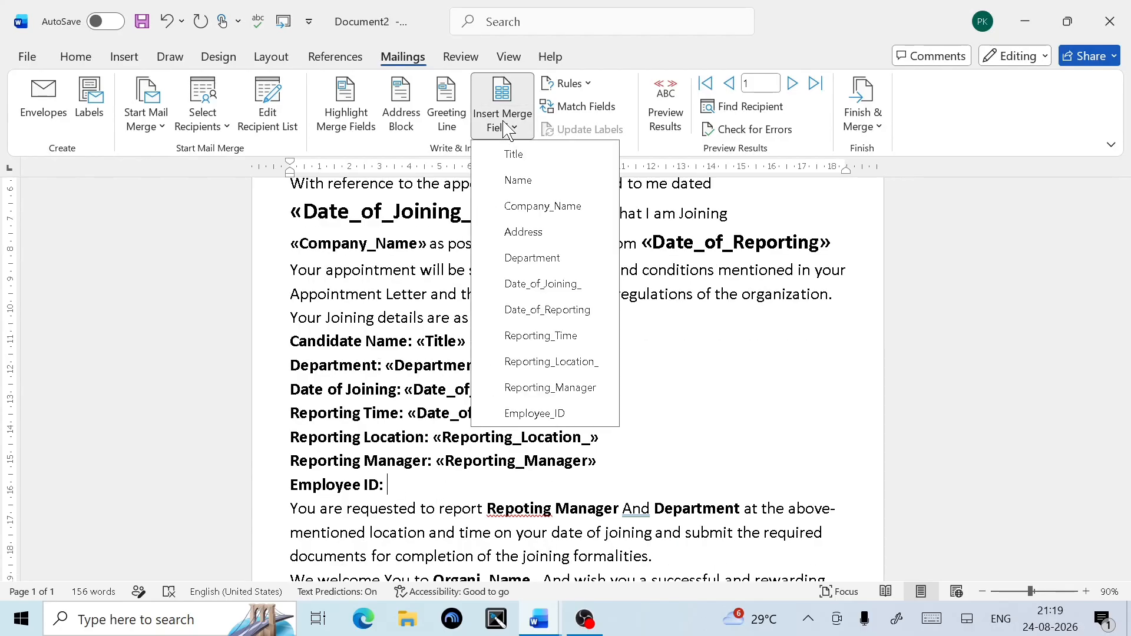
pyautogui.click(564, 413)
# - Replace the "Repoting Manager" placeholder after "You are requested to report" with the Reporting_Manager merge field
pyautogui.scroll(-2, 486, 497)
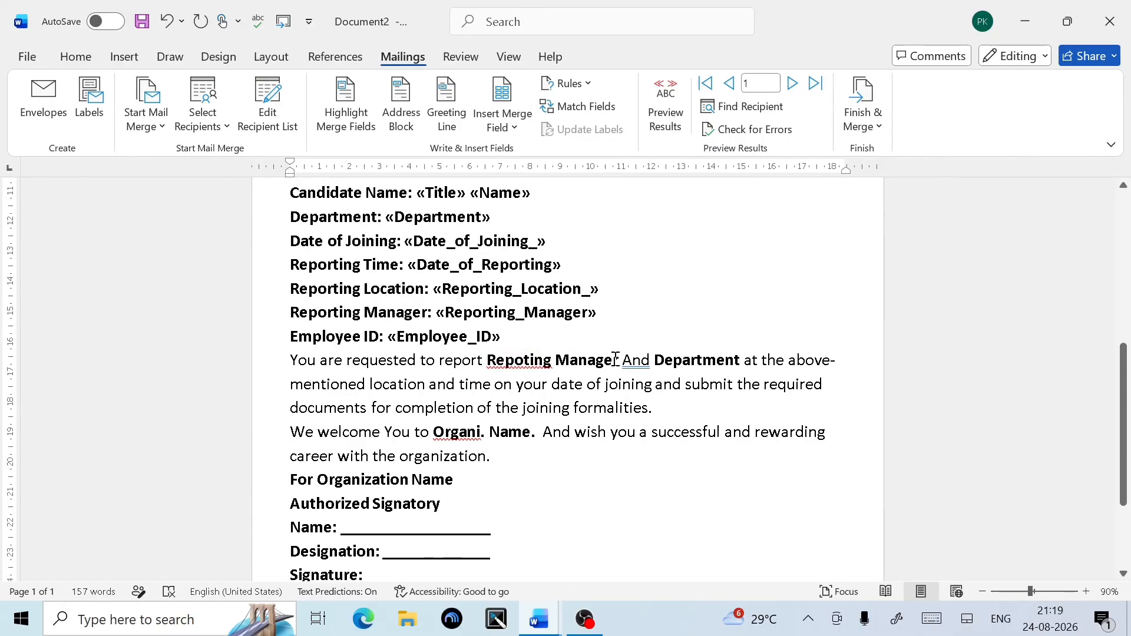
pyautogui.moveTo(615, 359); pyautogui.dragTo(487, 361)
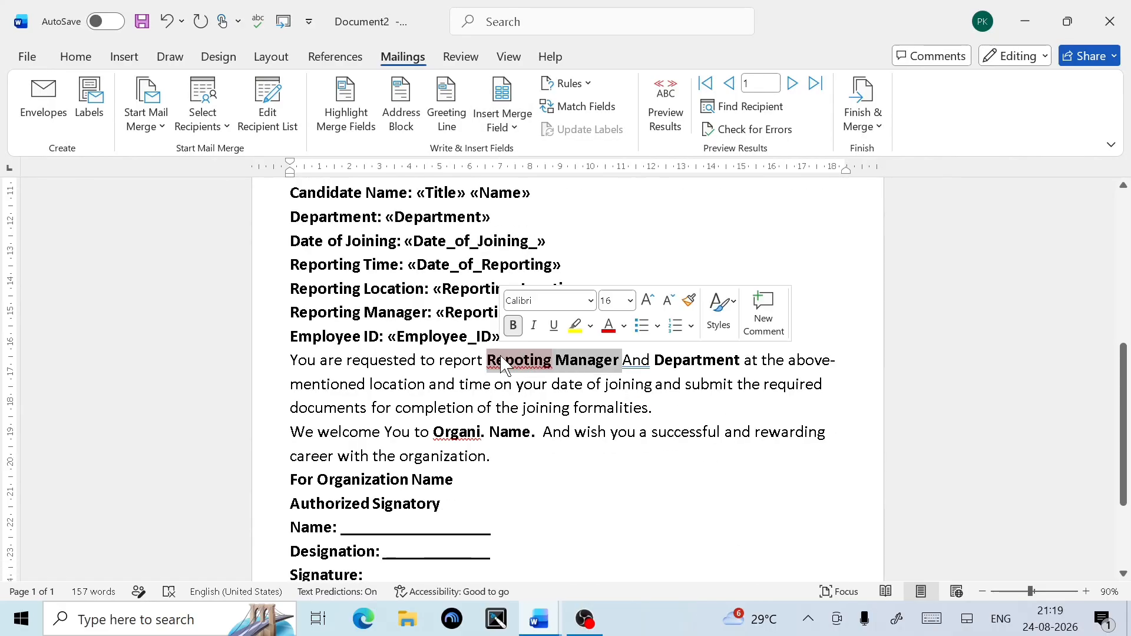
pyautogui.press('BackSpace')
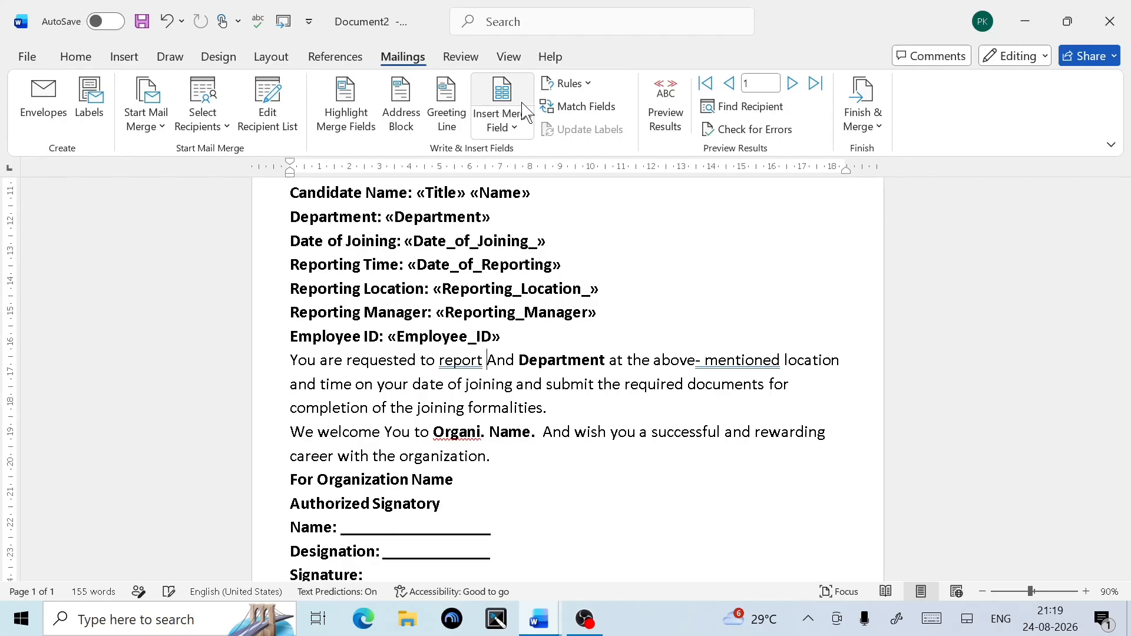
pyautogui.click(513, 127)
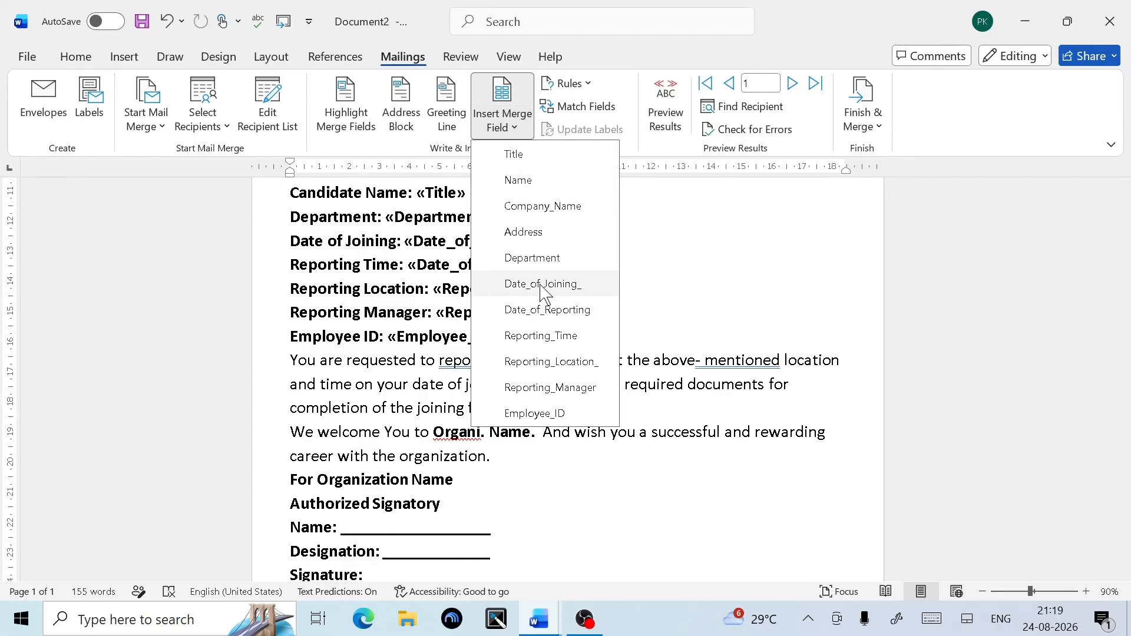
pyautogui.click(554, 388)
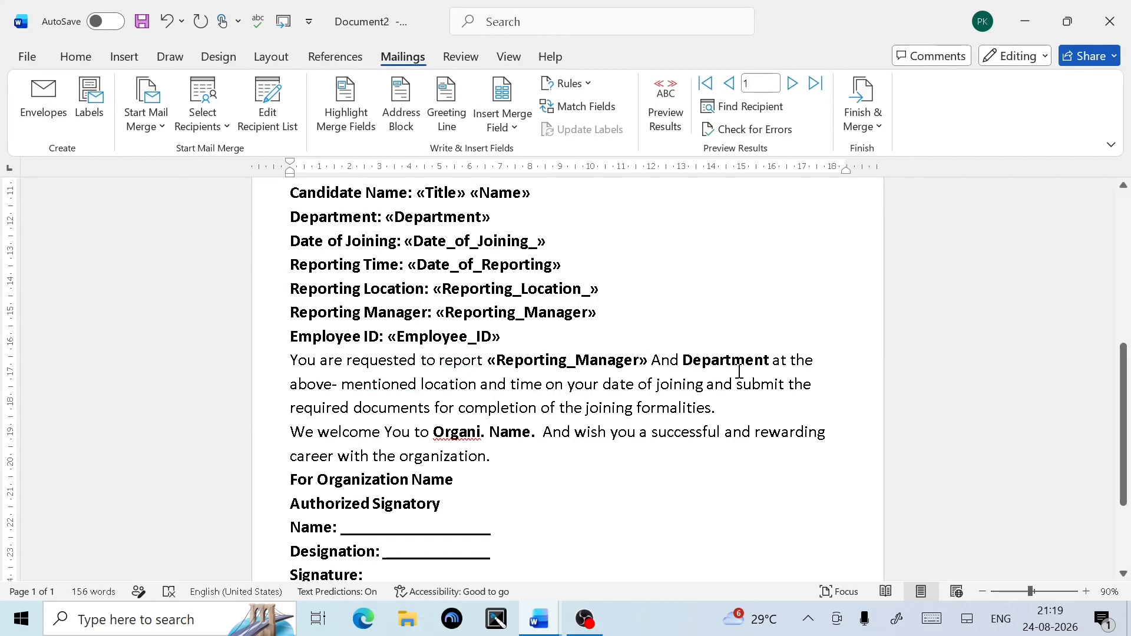
# - Replace the word "Department" before "at the above-mentioned location" with the Department merge field
pyautogui.moveTo(772, 362); pyautogui.dragTo(683, 369)
pyautogui.press('BackSpace')
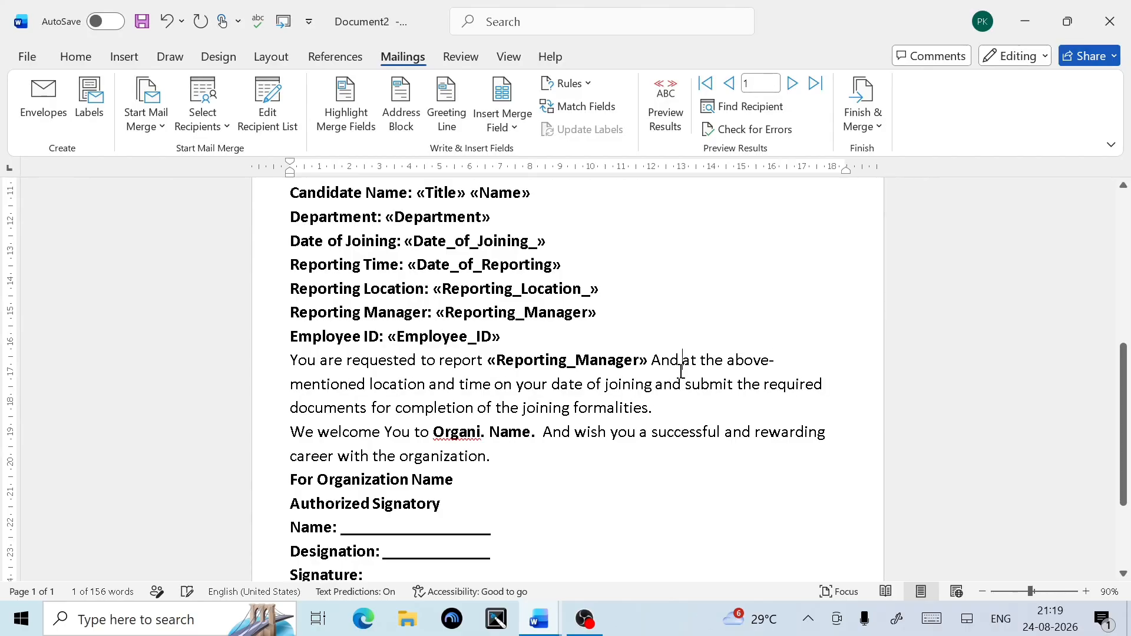
pyautogui.click(516, 128)
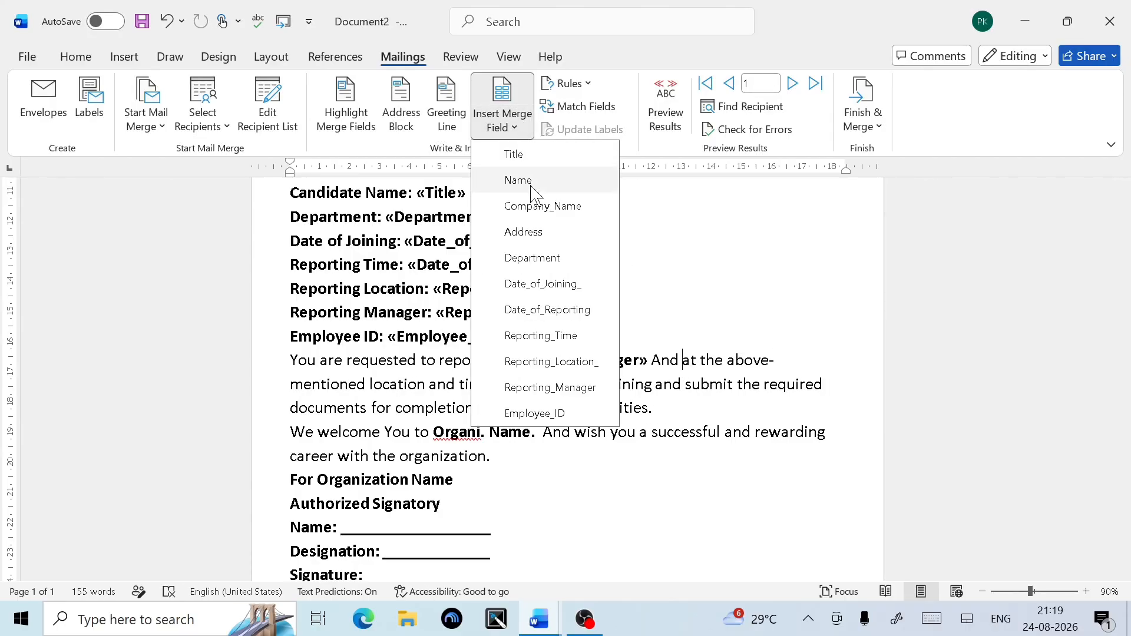
pyautogui.click(542, 262)
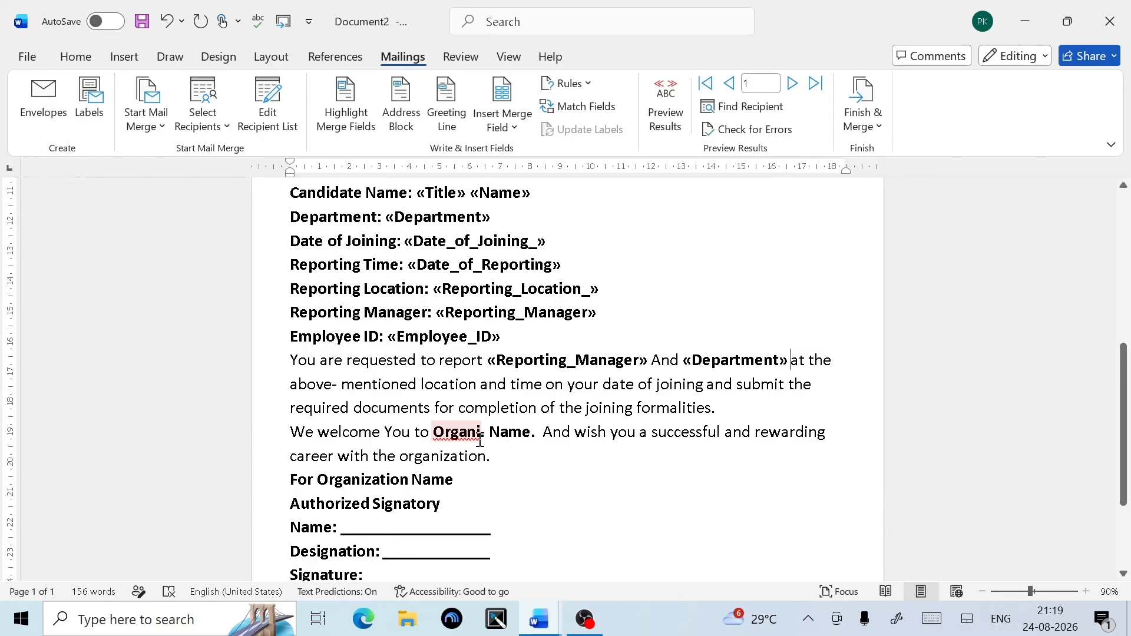
# - Replace the "Organi. Name." placeholder after "We welcome You to" with the Company_Name merge field
pyautogui.scroll(-1, 479, 439)
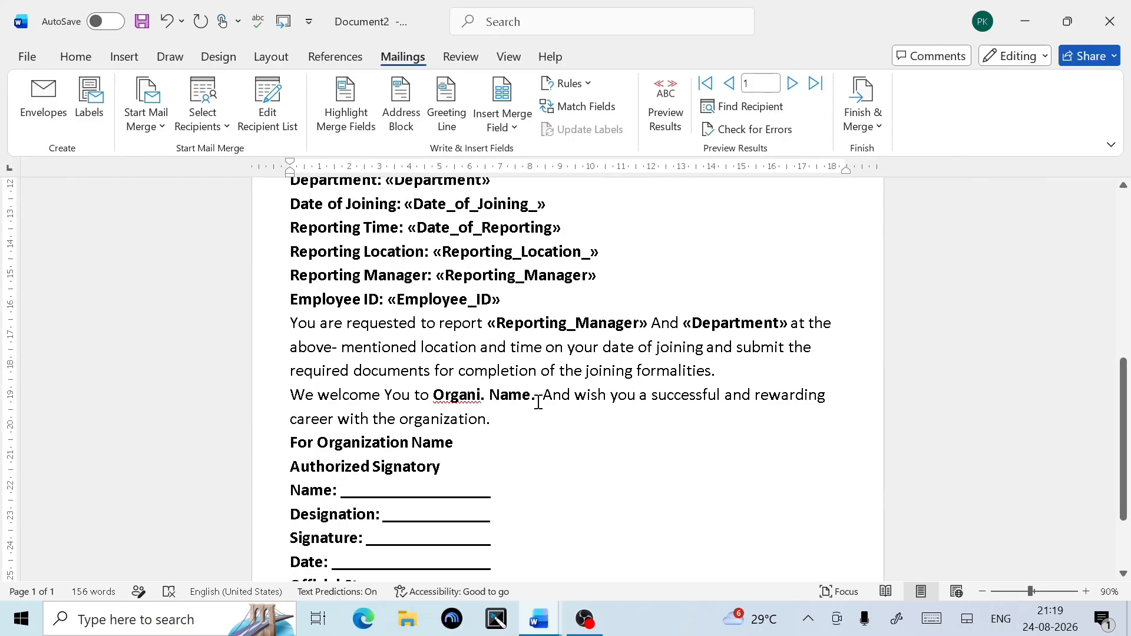
pyautogui.moveTo(540, 396); pyautogui.dragTo(458, 410)
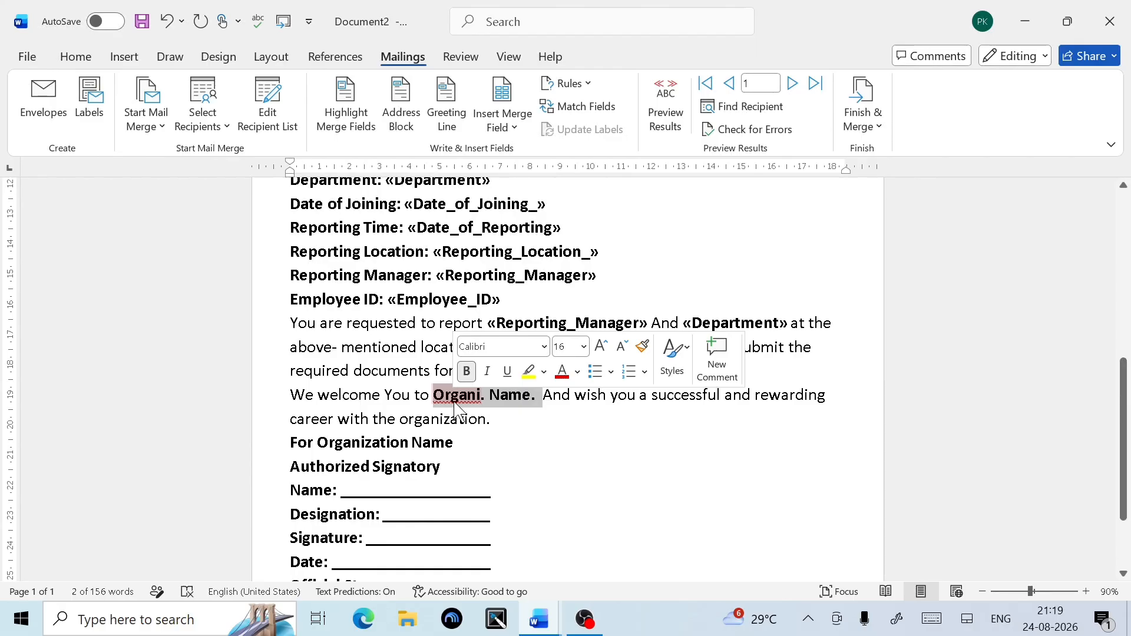
pyautogui.press('Delete')
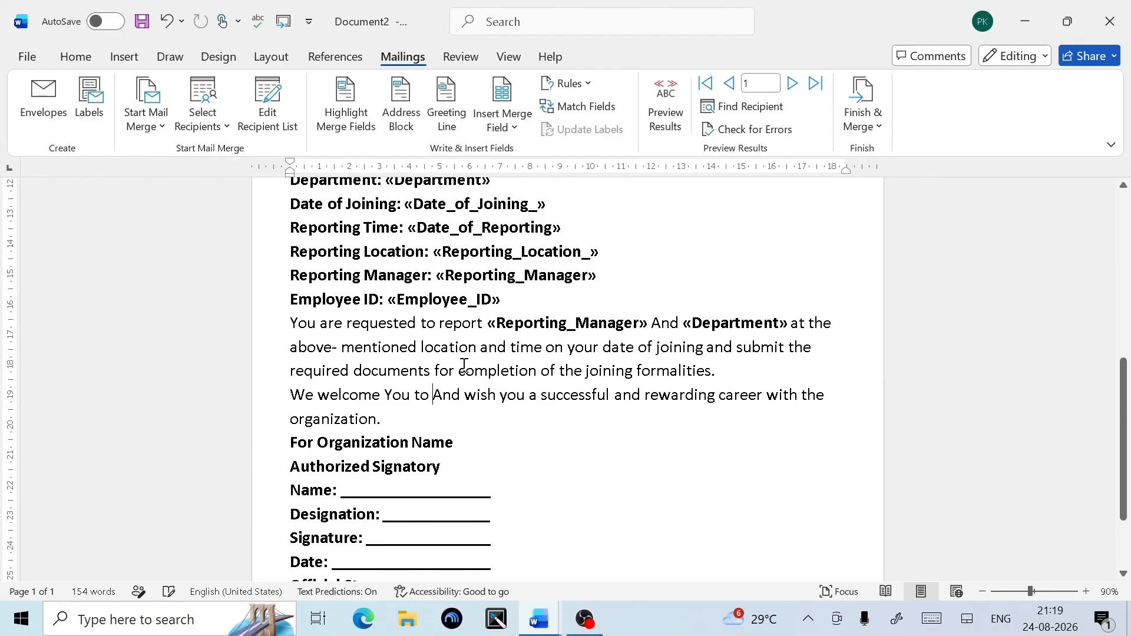
pyautogui.click(516, 127)
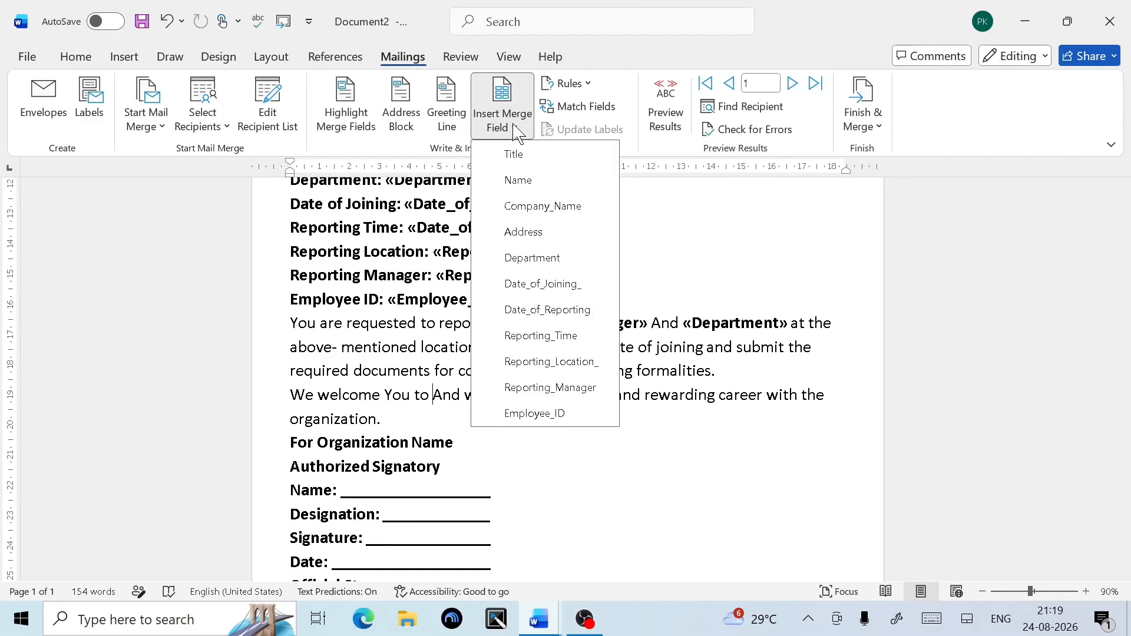
pyautogui.click(529, 212)
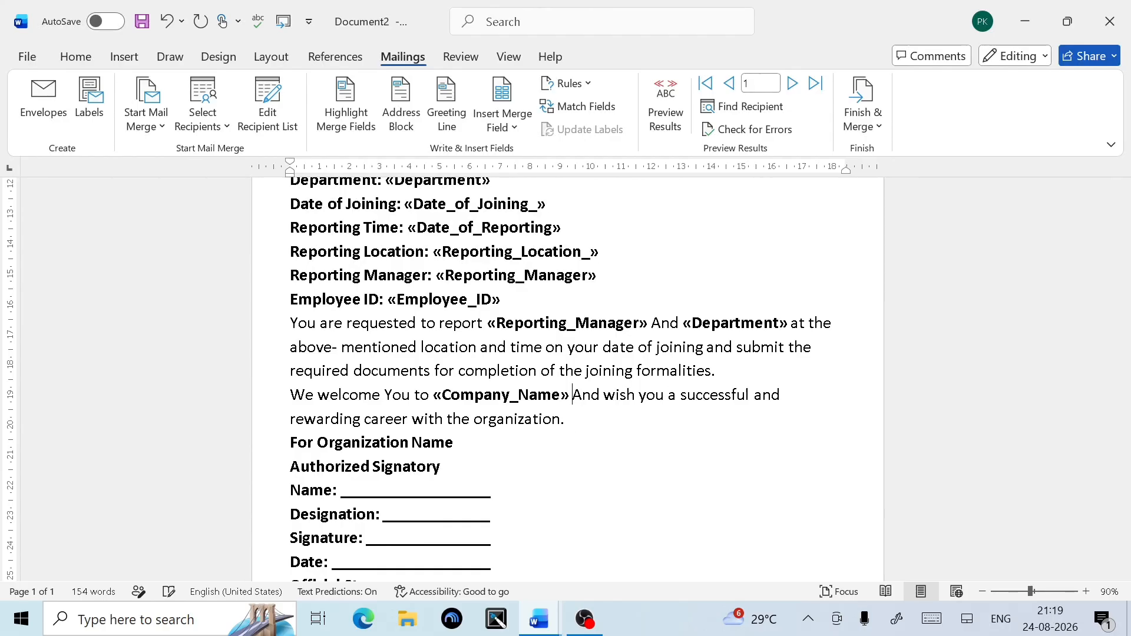
# - Reduce the font size of the Date_of_Joining_ field in the opening paragraph to 16
pyautogui.scroll(-2, 588, 364)
pyautogui.scroll(8, 588, 364)
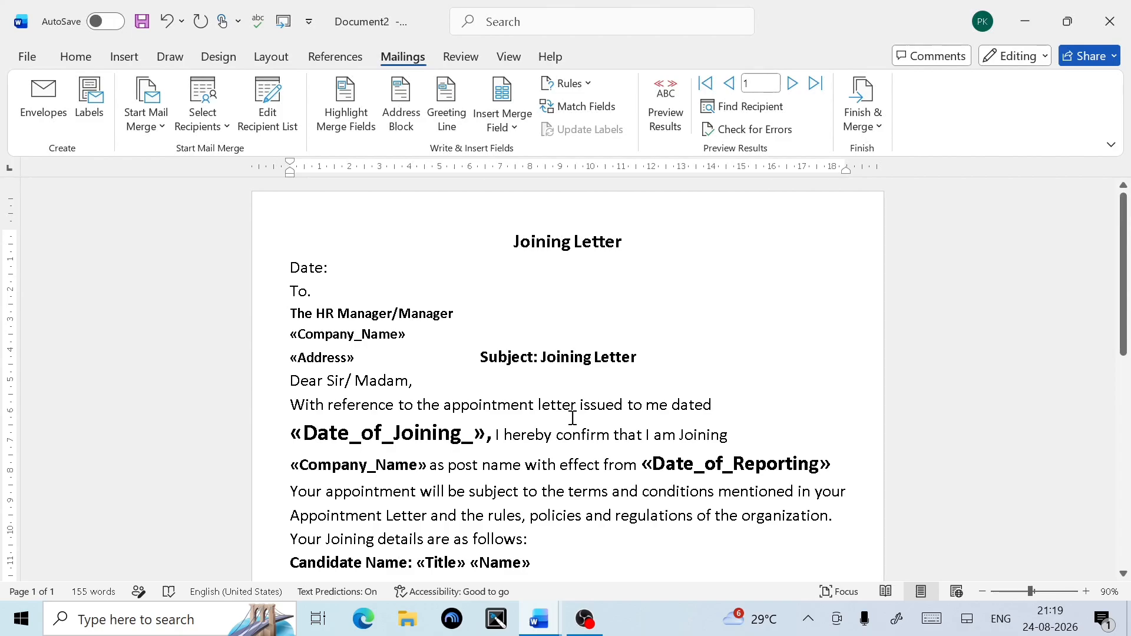
pyautogui.moveTo(483, 425); pyautogui.dragTo(281, 438)
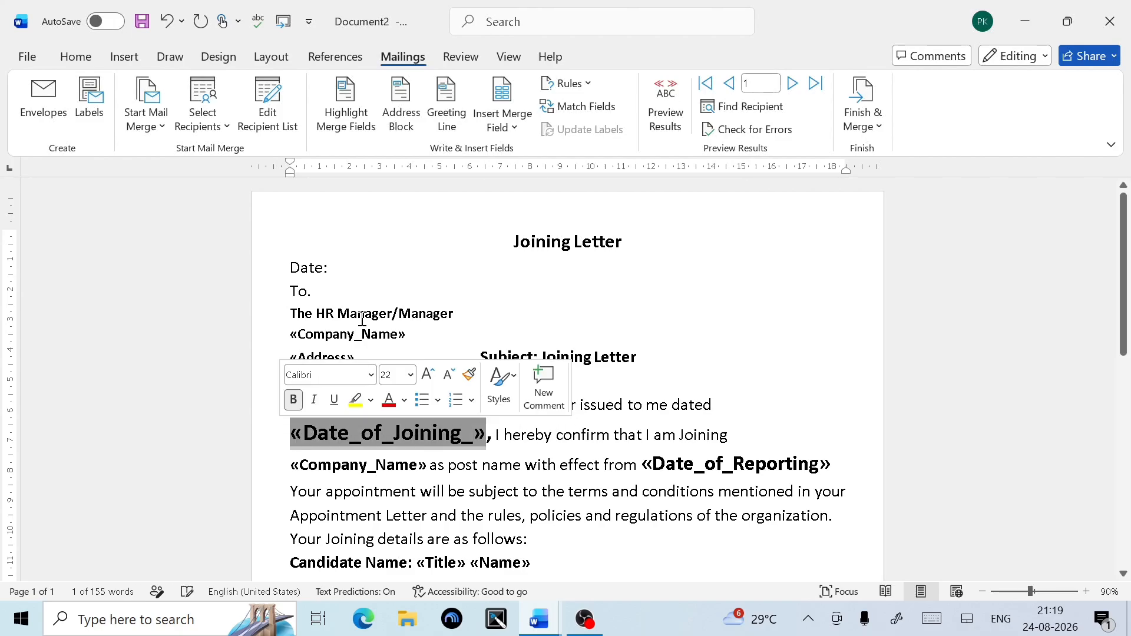
pyautogui.click(447, 375)
pyautogui.click(447, 375)
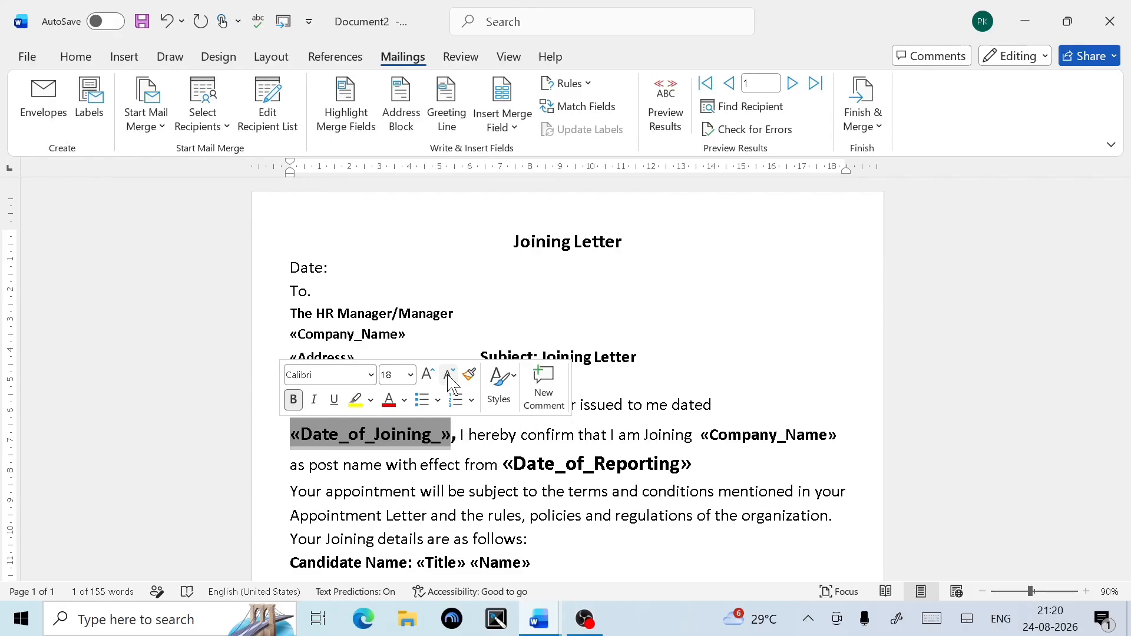
pyautogui.click(449, 376)
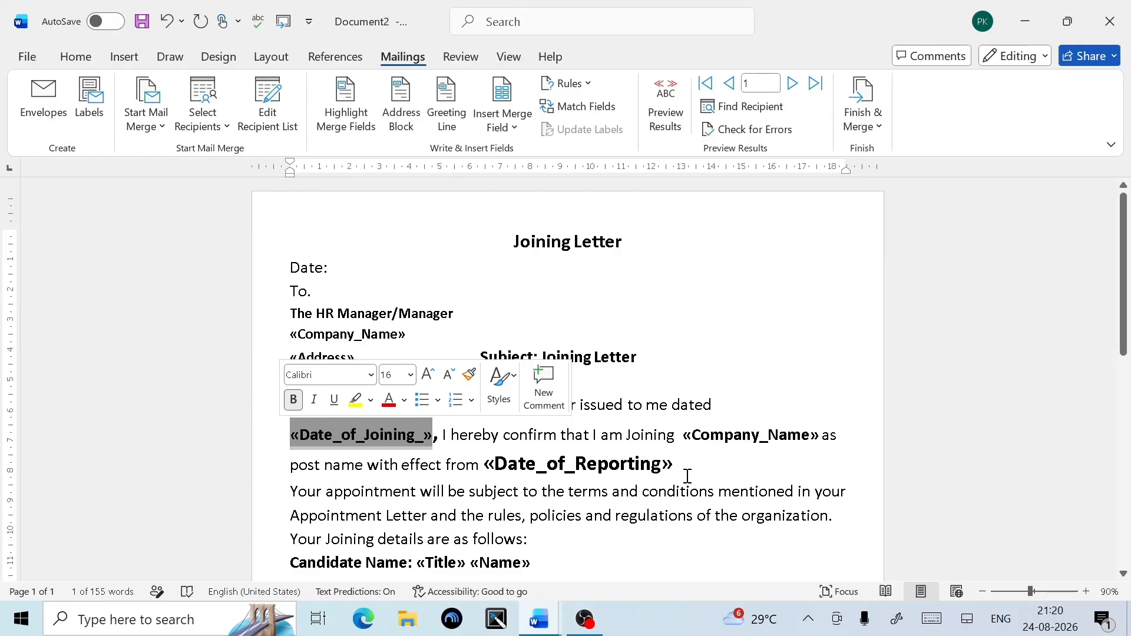
# - Reduce the font size of the Date_of_Reporting field after "with effect from" to 16
pyautogui.moveTo(672, 476); pyautogui.dragTo(483, 473)
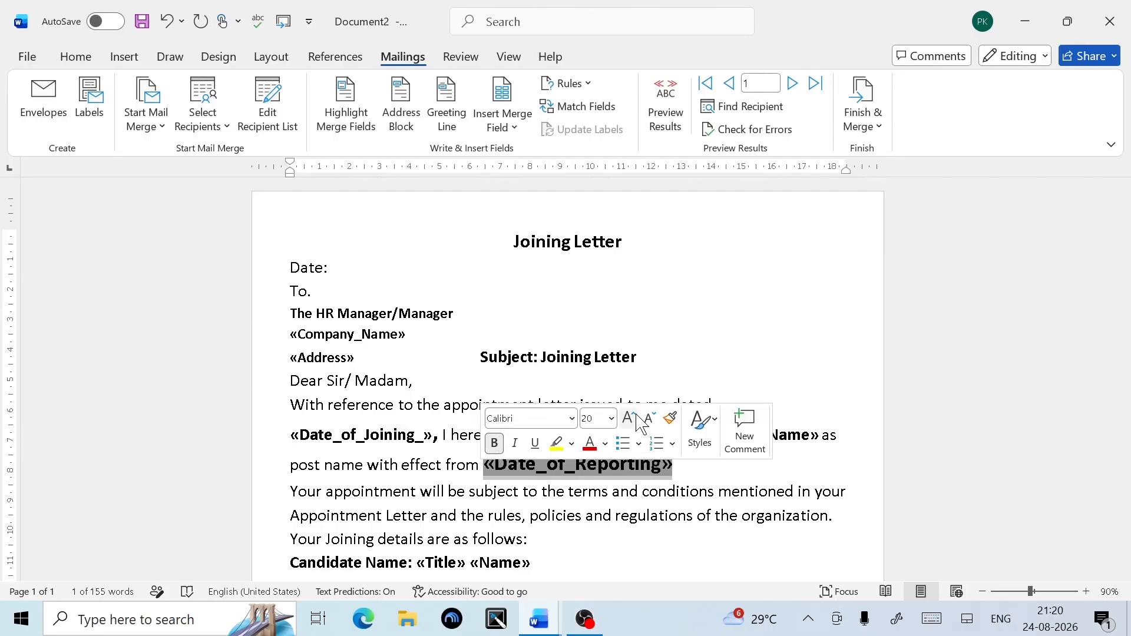
pyautogui.click(648, 419)
pyautogui.click(648, 419)
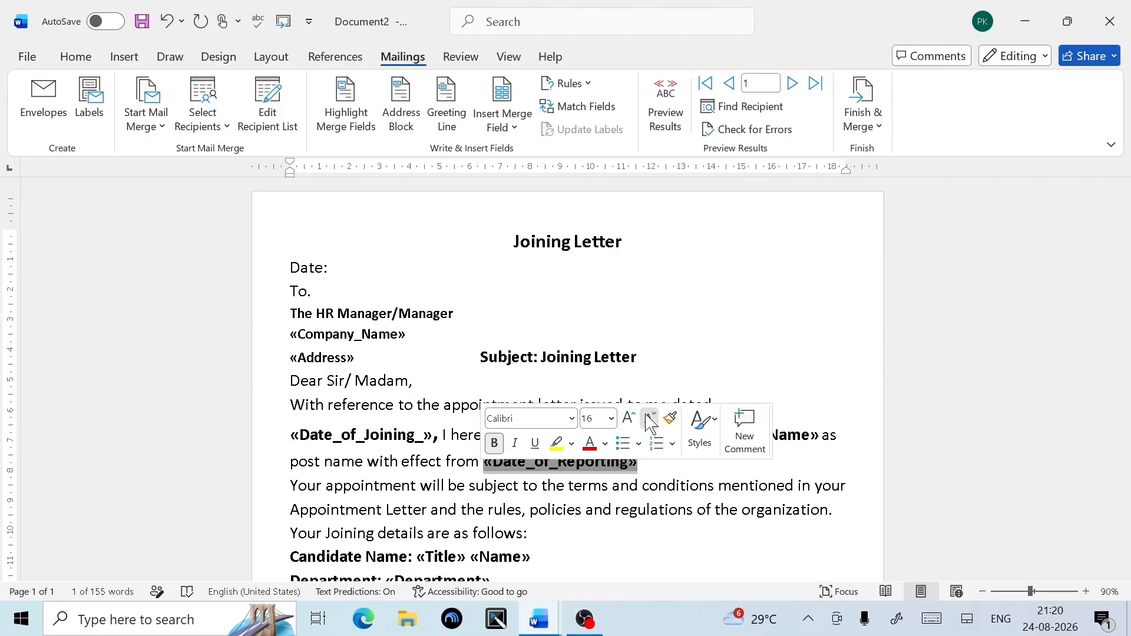
pyautogui.click(649, 420)
pyautogui.click(631, 492)
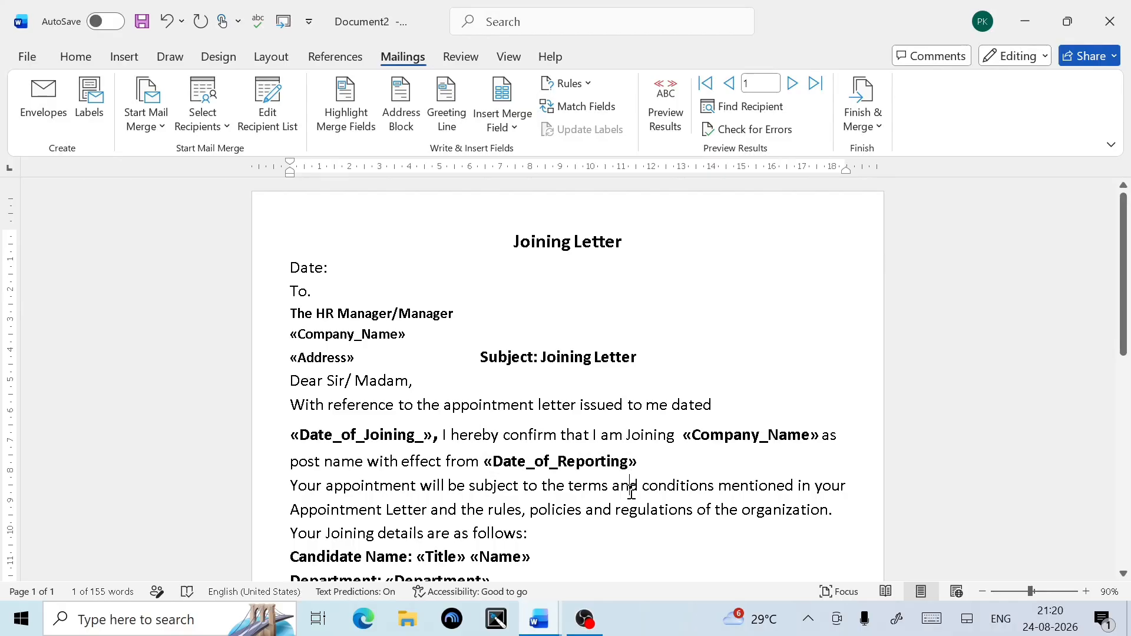
# - Finish the mail merge by generating editable individual letters in a new document for all records
pyautogui.scroll(-3, 631, 492)
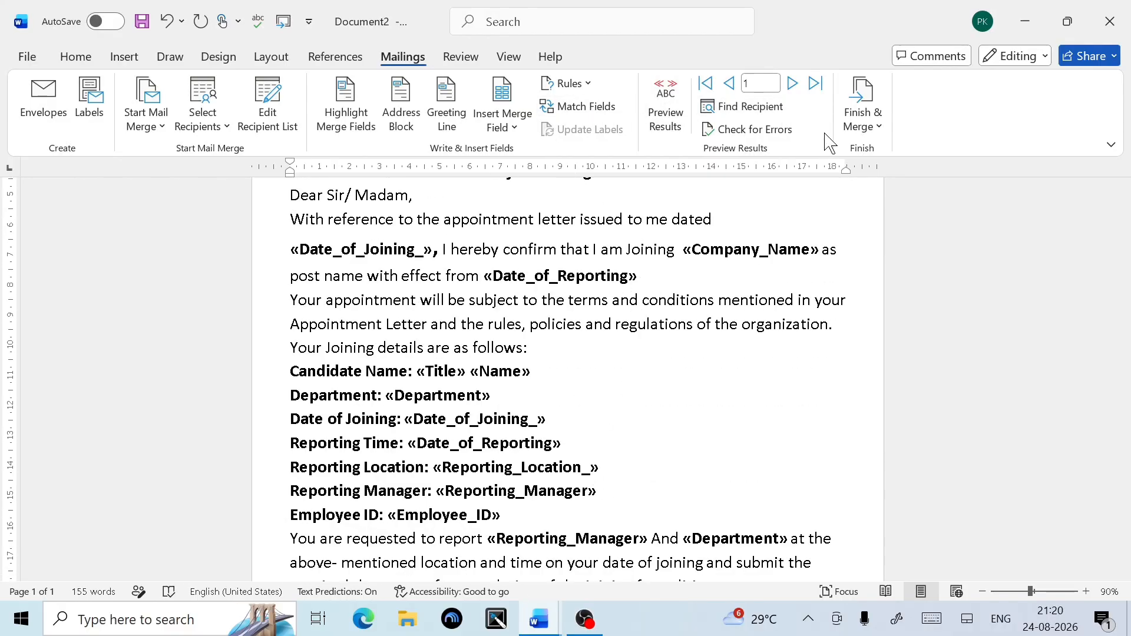
pyautogui.click(870, 137)
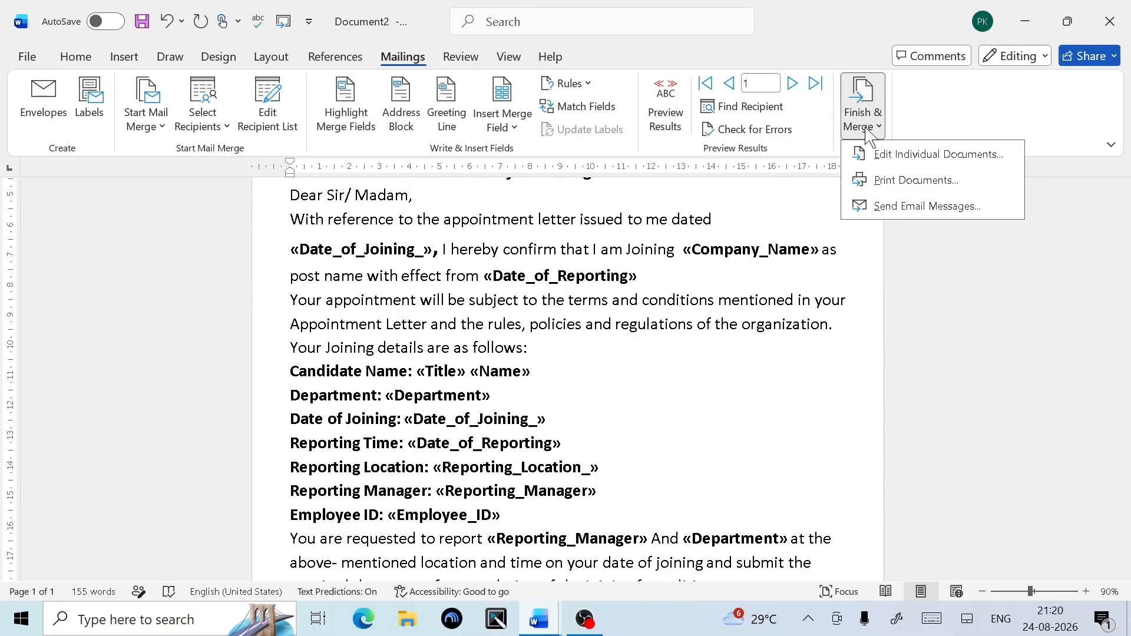
pyautogui.click(894, 156)
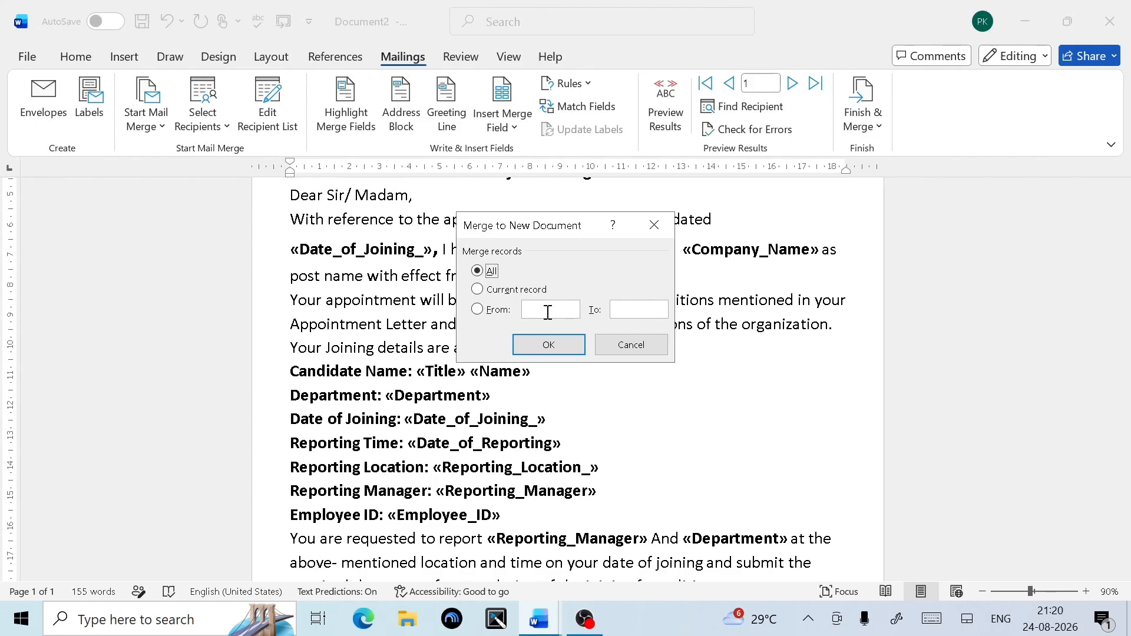
pyautogui.click(563, 350)
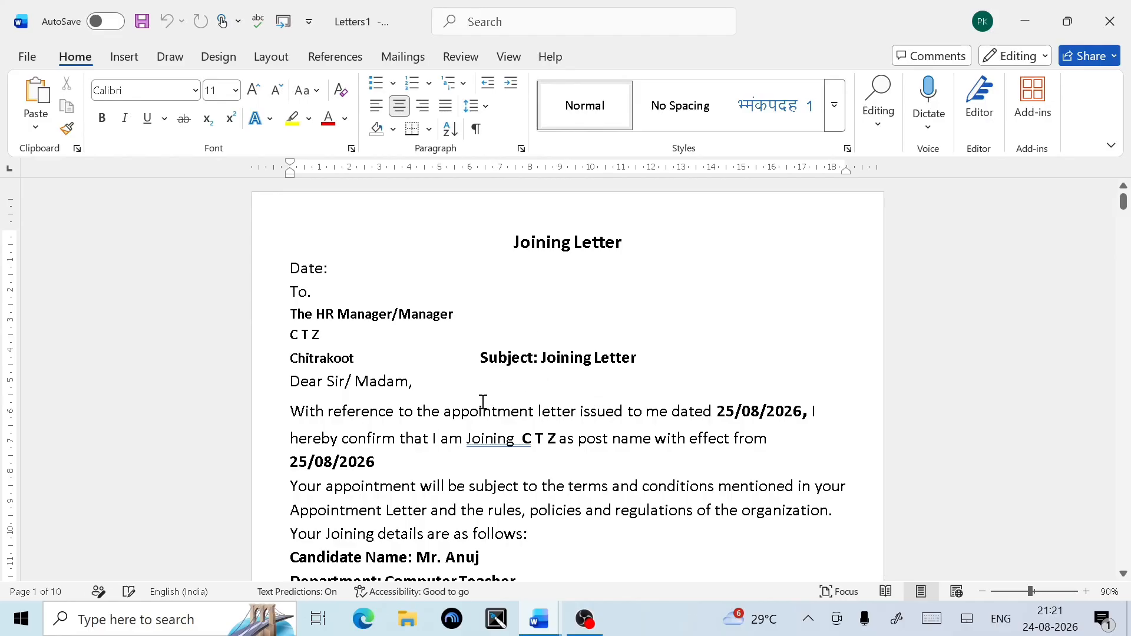
# - Check the merged company, address, dates and joining details in the first two generated letters
pyautogui.click(523, 326)
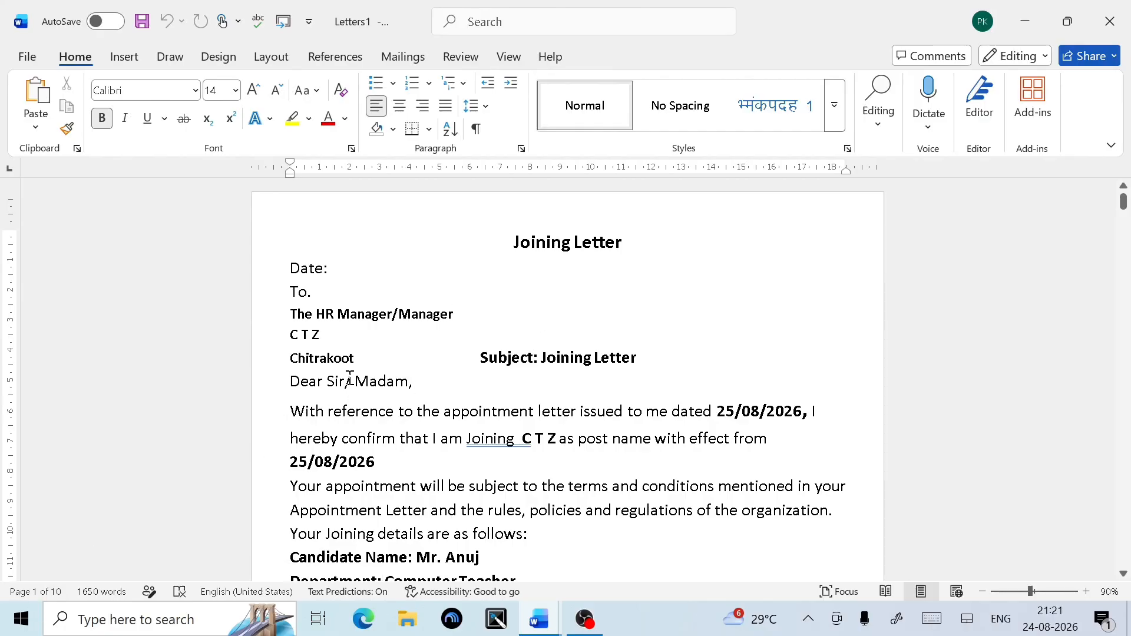
pyautogui.scroll(-1, 393, 387)
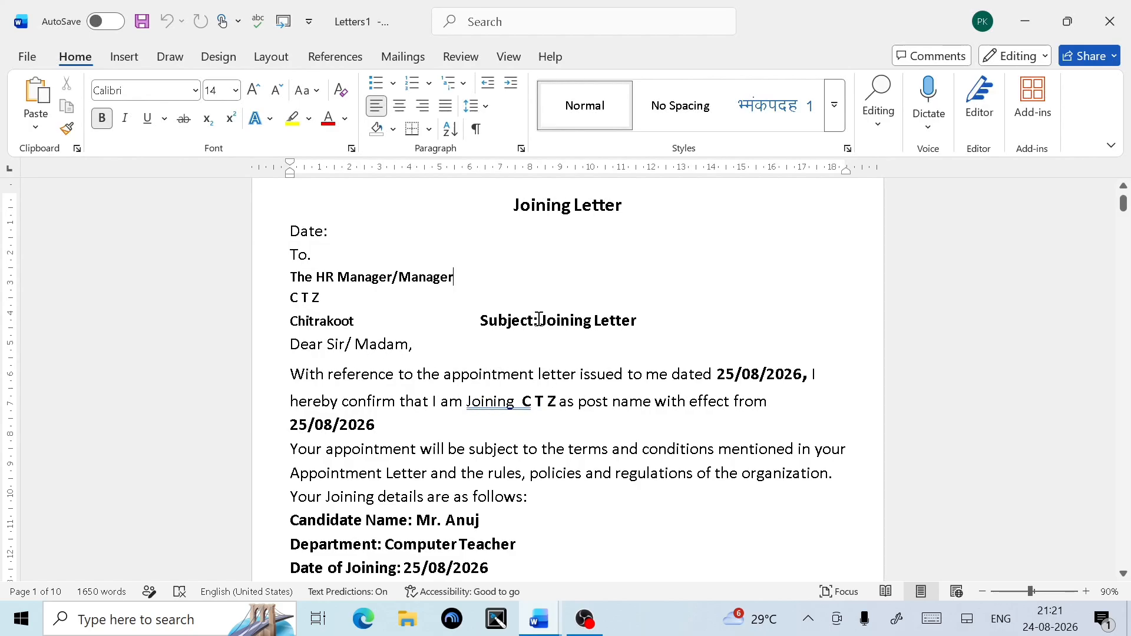
pyautogui.scroll(-3, 496, 487)
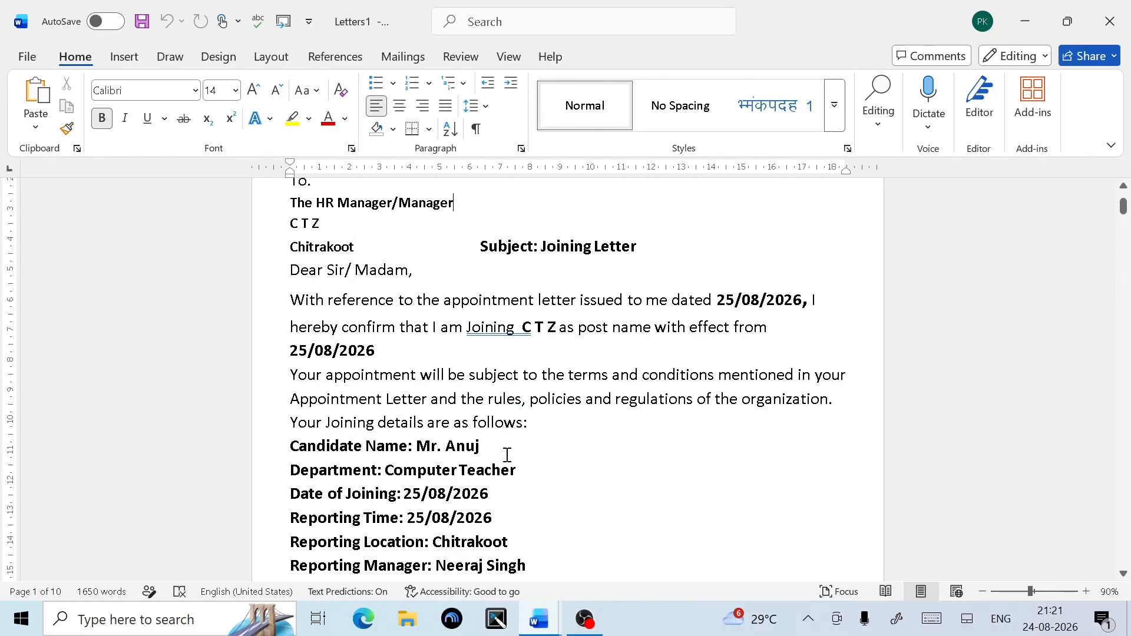
pyautogui.scroll(-3, 581, 463)
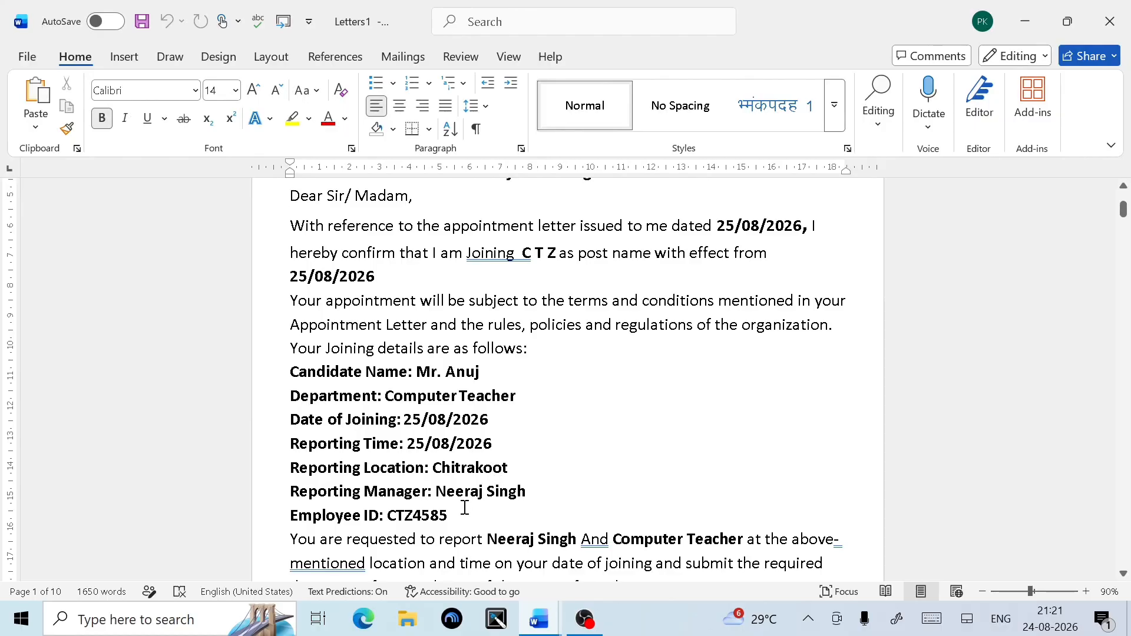
pyautogui.scroll(-7, 470, 483)
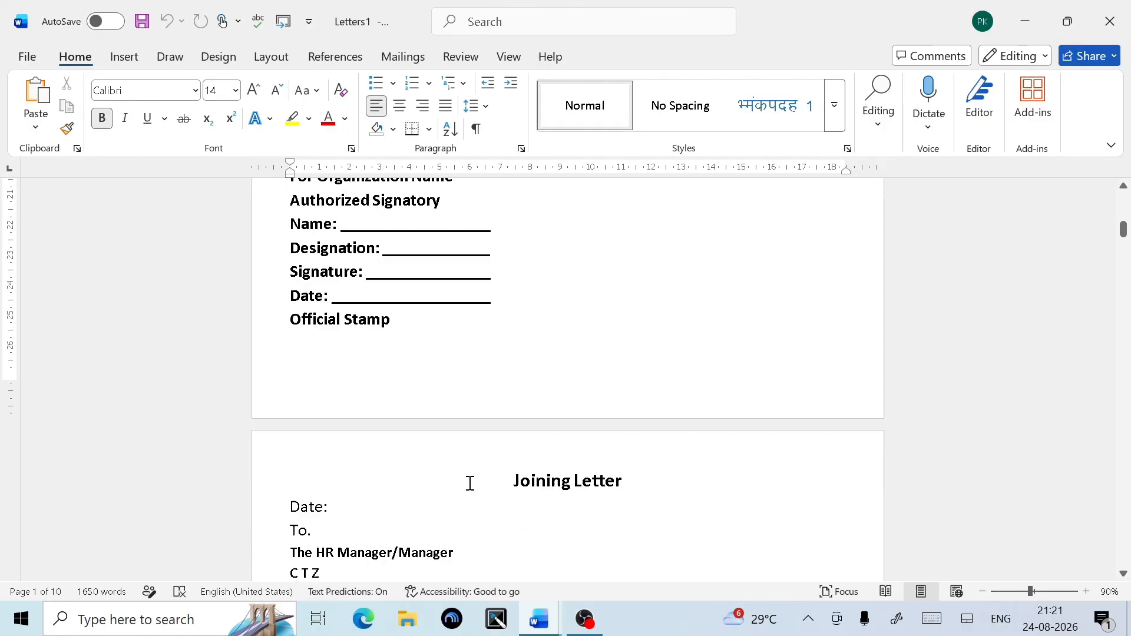
pyautogui.scroll(-2, 470, 483)
pyautogui.scroll(-2, 470, 427)
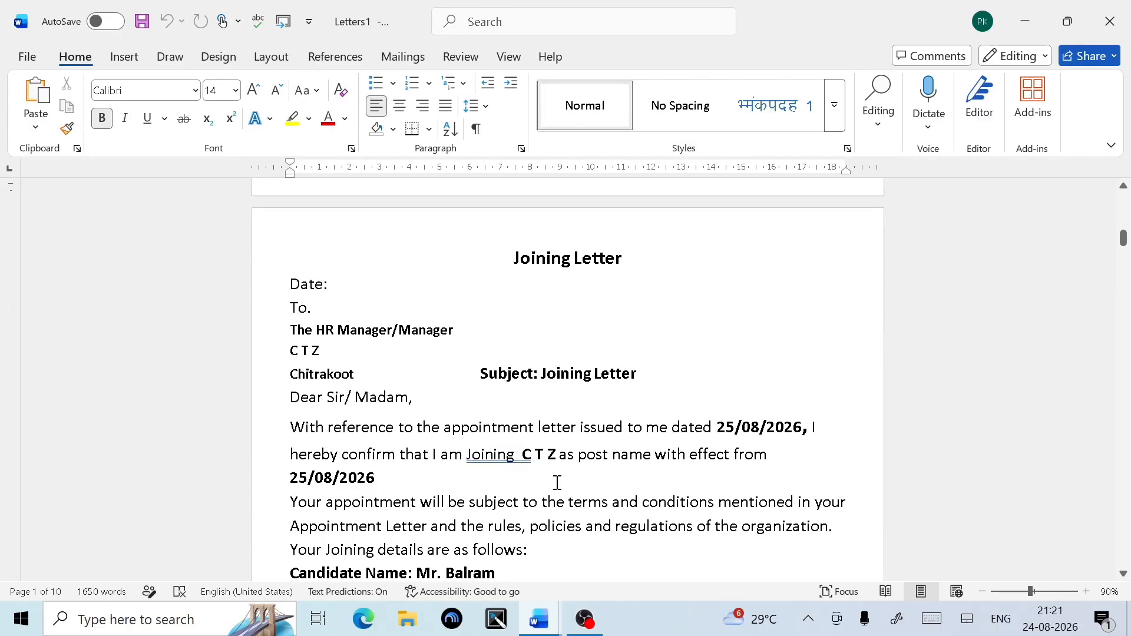
pyautogui.scroll(-2, 412, 491)
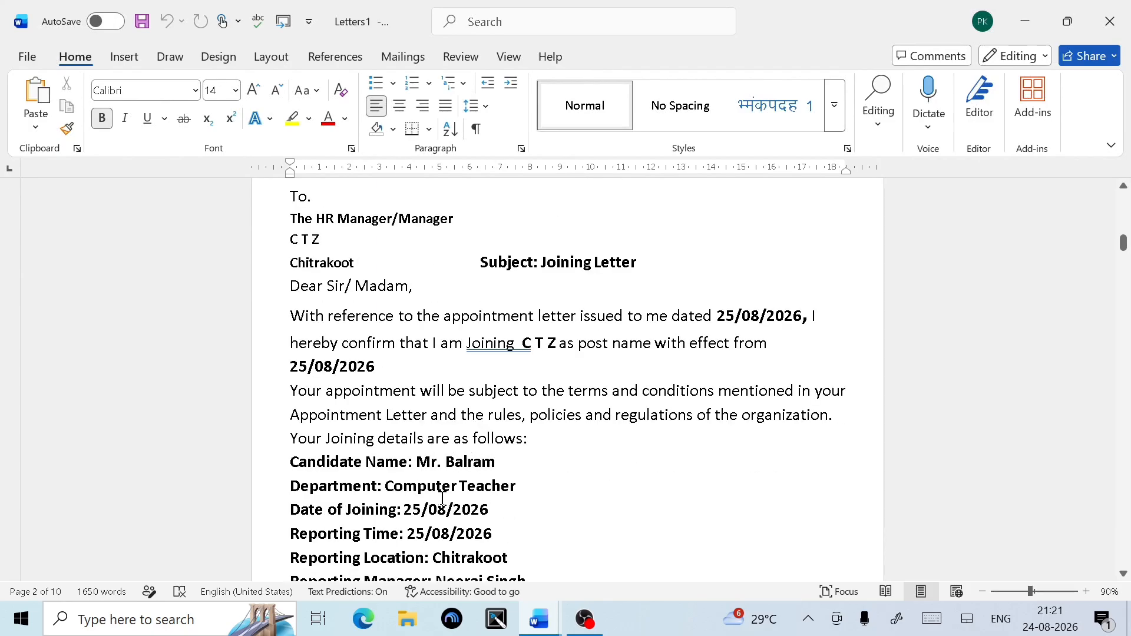
pyautogui.scroll(-5, 529, 492)
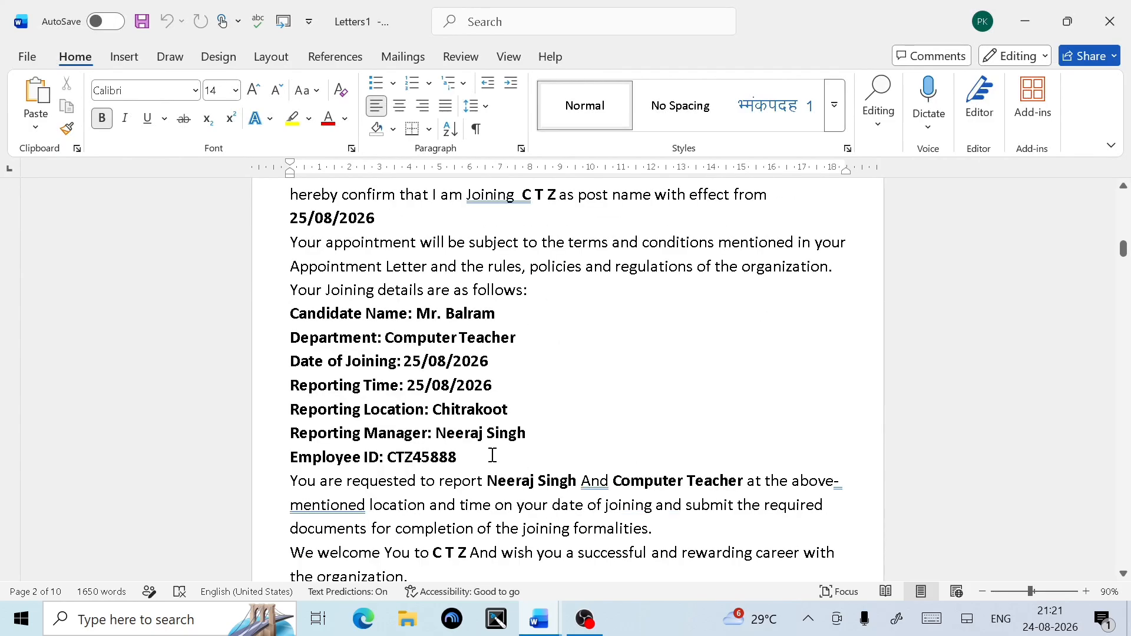
# - Look through the remaining merged letters up to the last page, comparing the candidate details in each
pyautogui.scroll(-15, 492, 452)
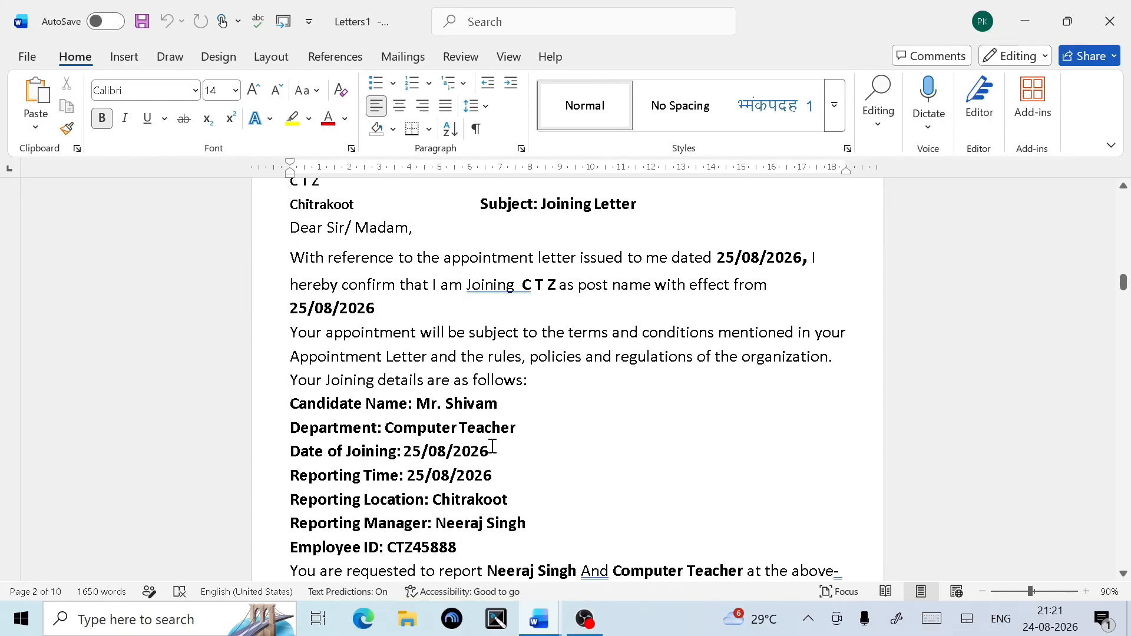
pyautogui.scroll(-15, 529, 425)
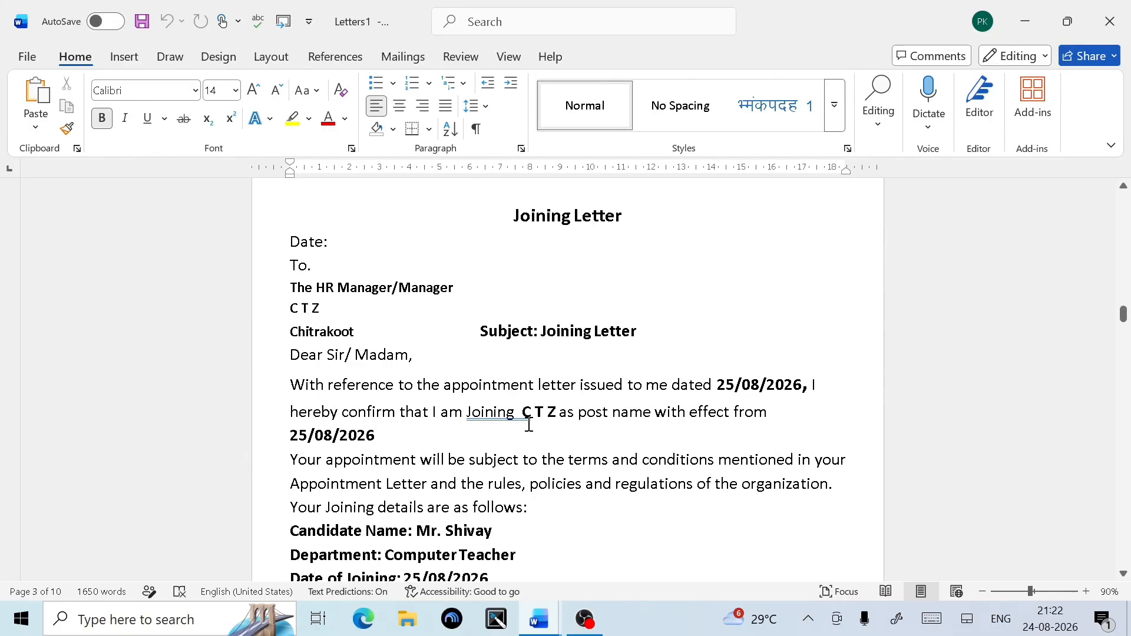
pyautogui.scroll(-14, 529, 424)
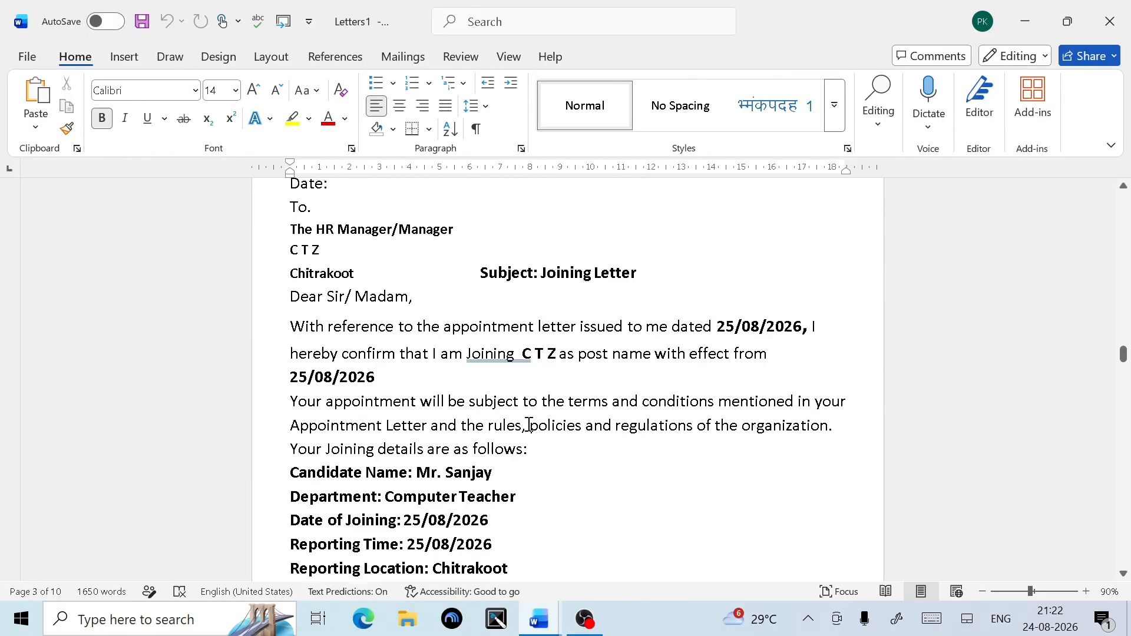
pyautogui.scroll(-8, 529, 424)
pyautogui.click(528, 423)
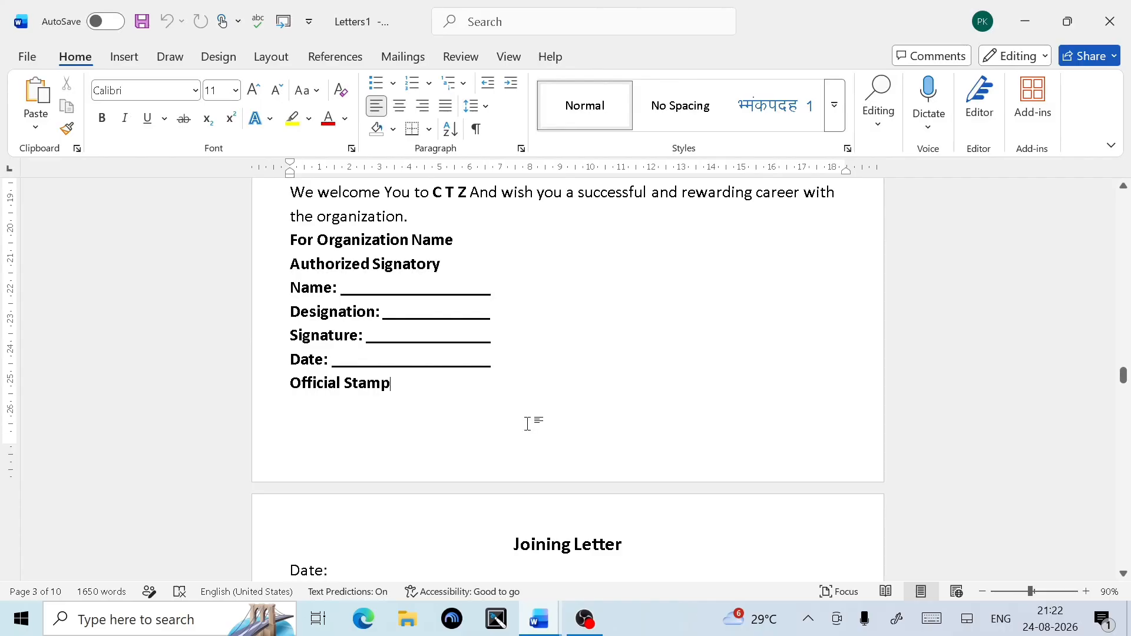
pyautogui.scroll(-7, 529, 424)
pyautogui.scroll(-12, 529, 424)
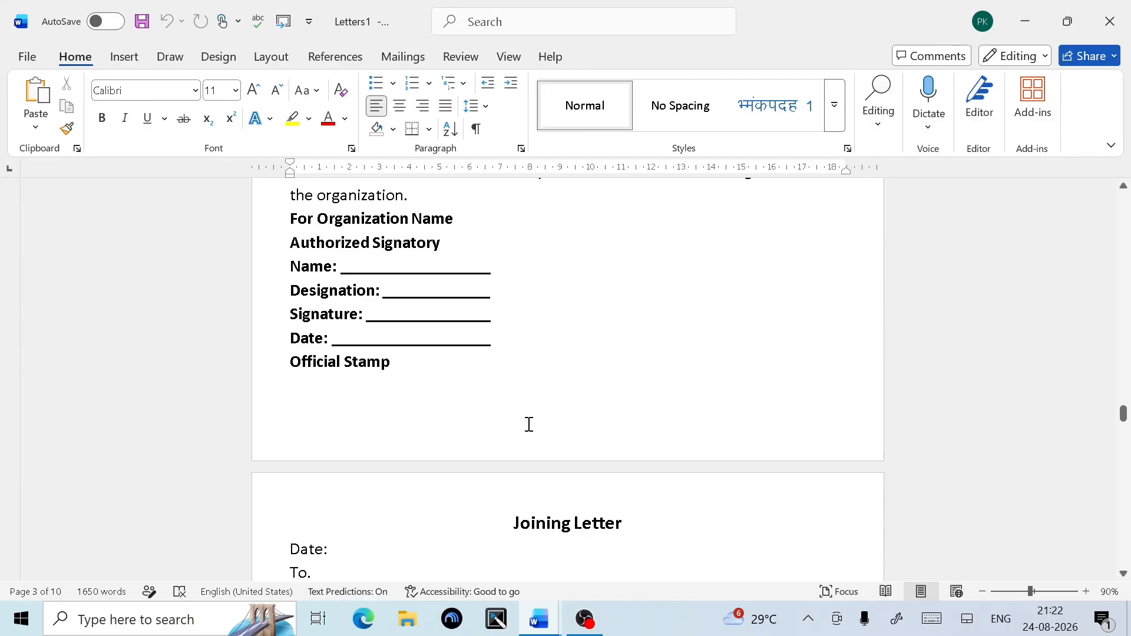
pyautogui.scroll(-15, 529, 424)
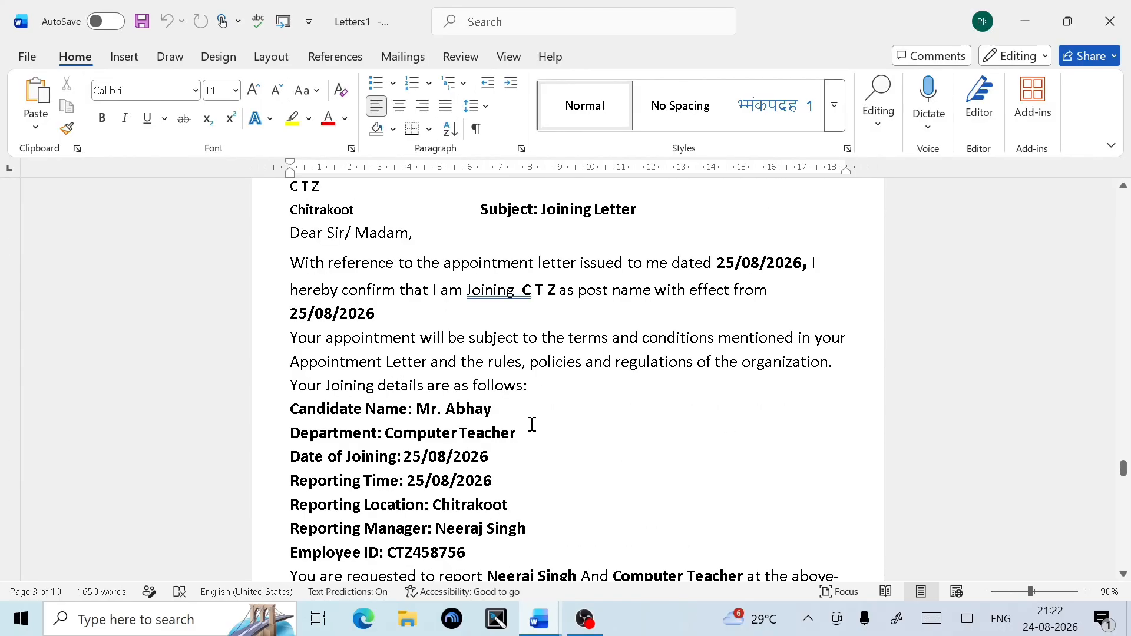
pyautogui.scroll(-15, 531, 424)
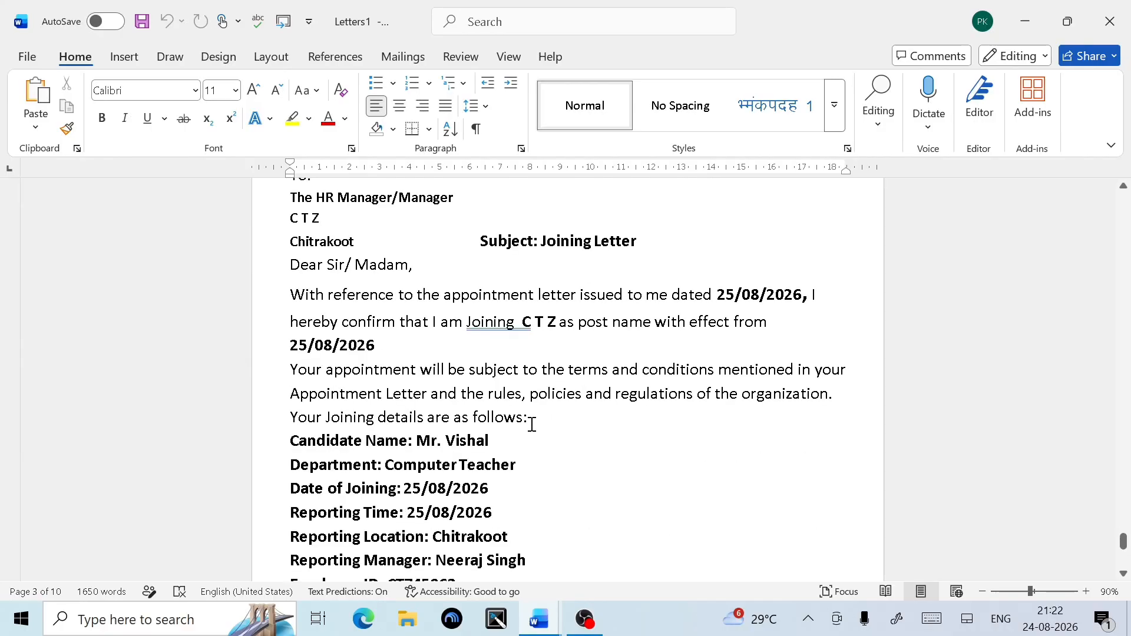
# - Review the joining details in the last merged letter and in the letter on page 9
pyautogui.scroll(5, 532, 424)
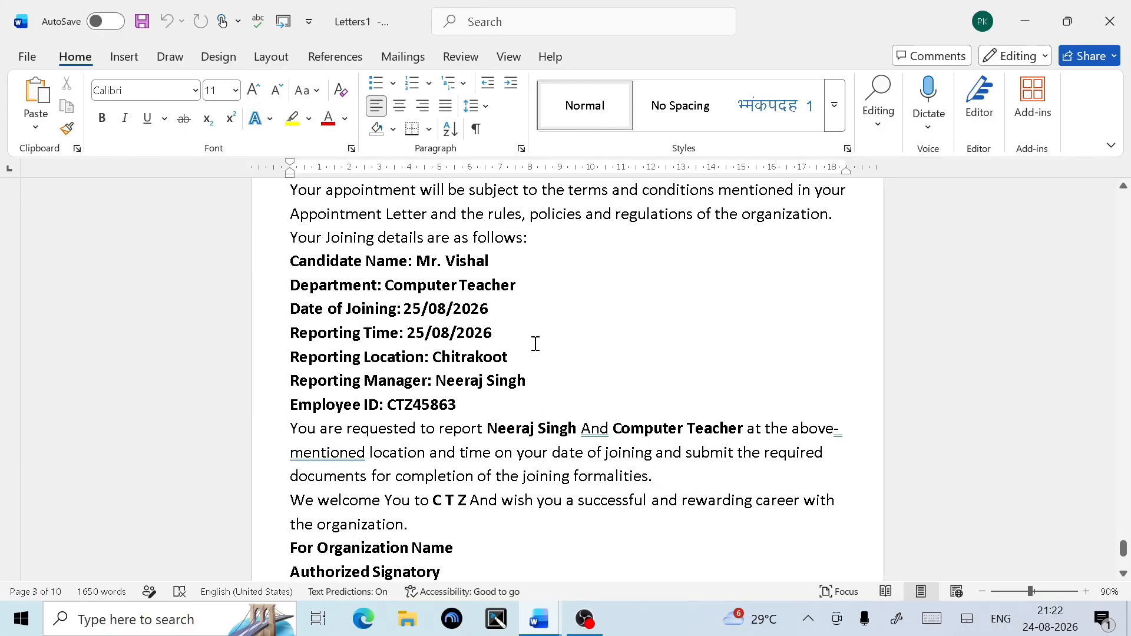
pyautogui.click(535, 342)
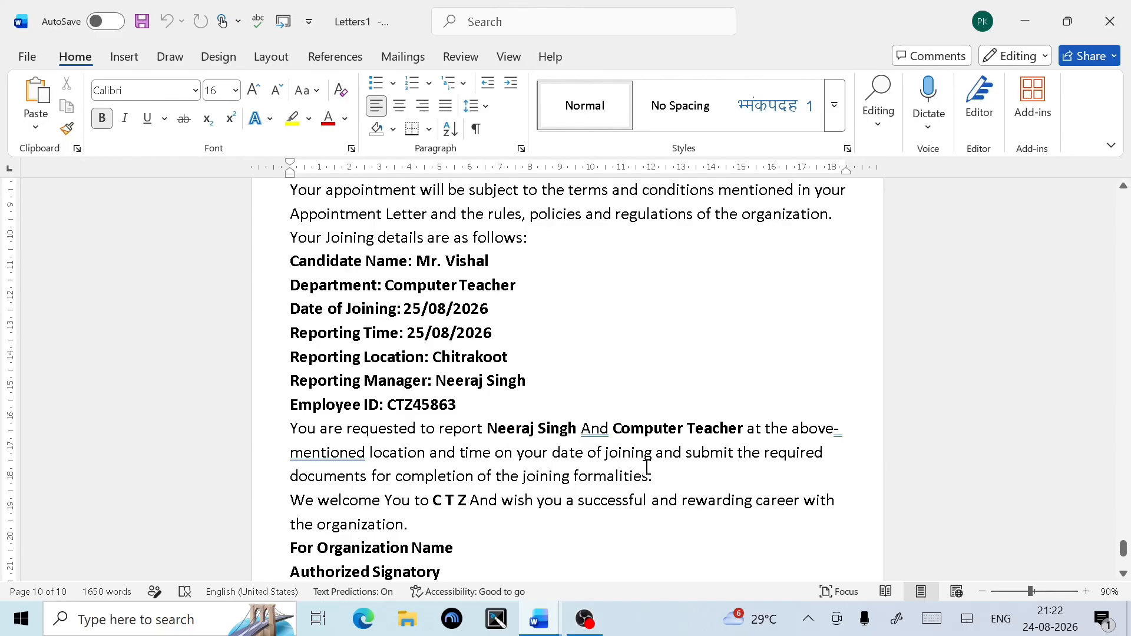
pyautogui.scroll(3, 646, 467)
pyautogui.scroll(7, 646, 467)
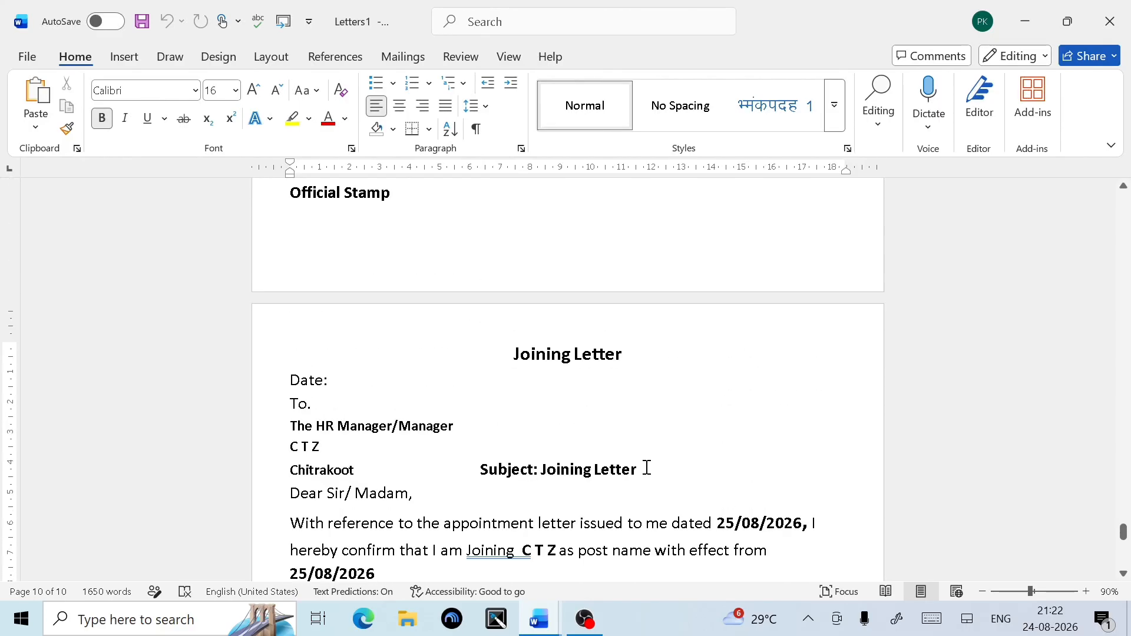
pyautogui.scroll(2, 646, 467)
pyautogui.scroll(7, 646, 467)
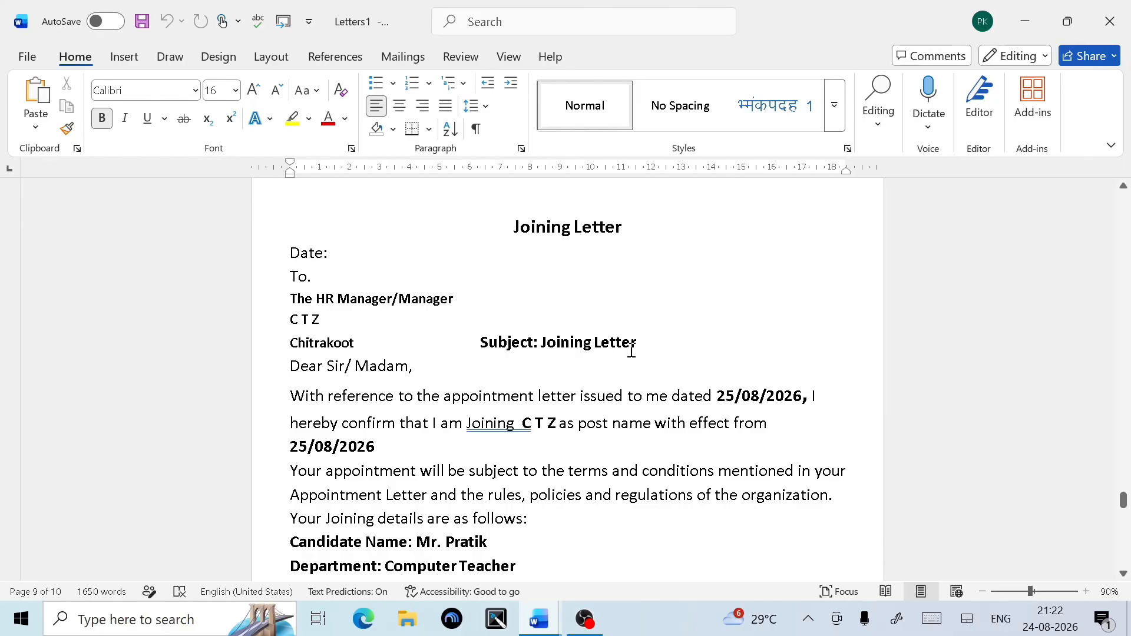
pyautogui.scroll(-3, 677, 418)
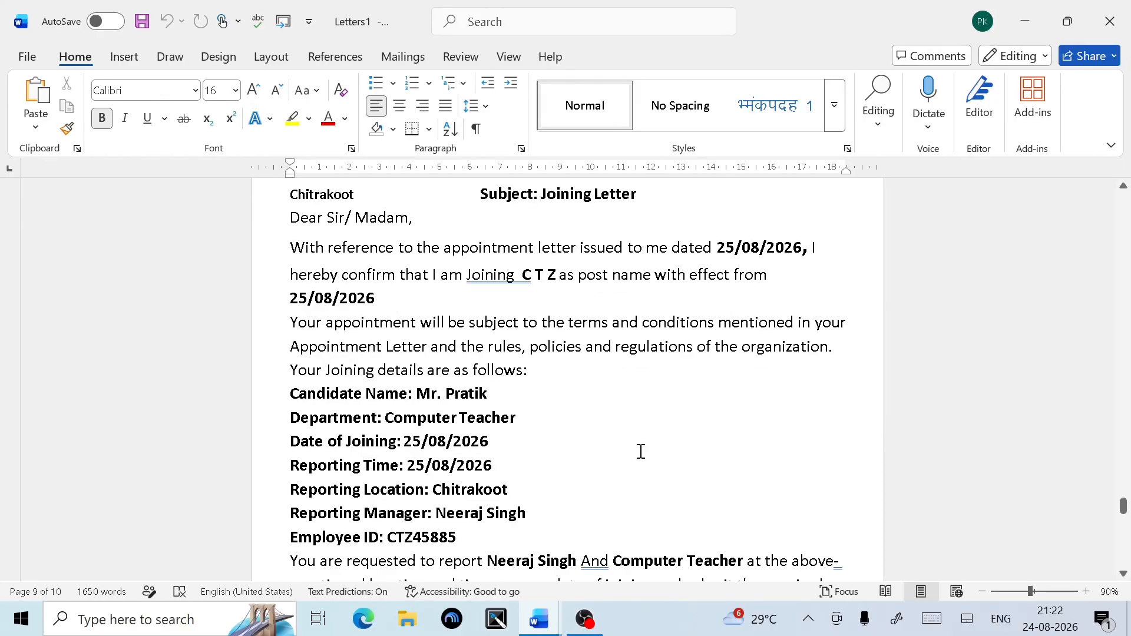
pyautogui.scroll(-5, 595, 480)
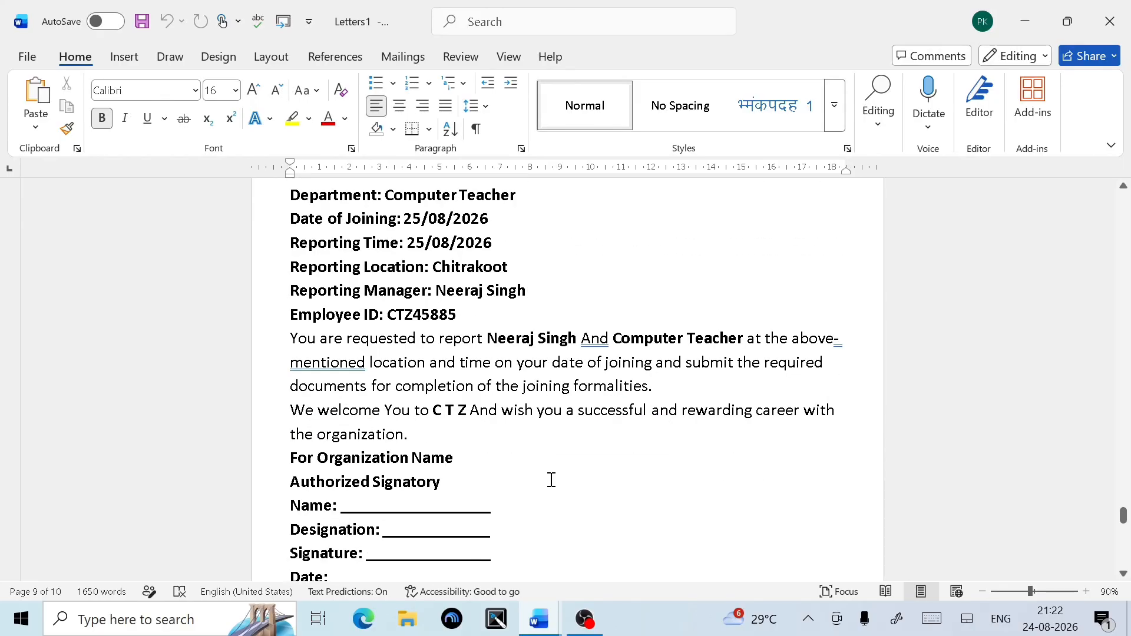